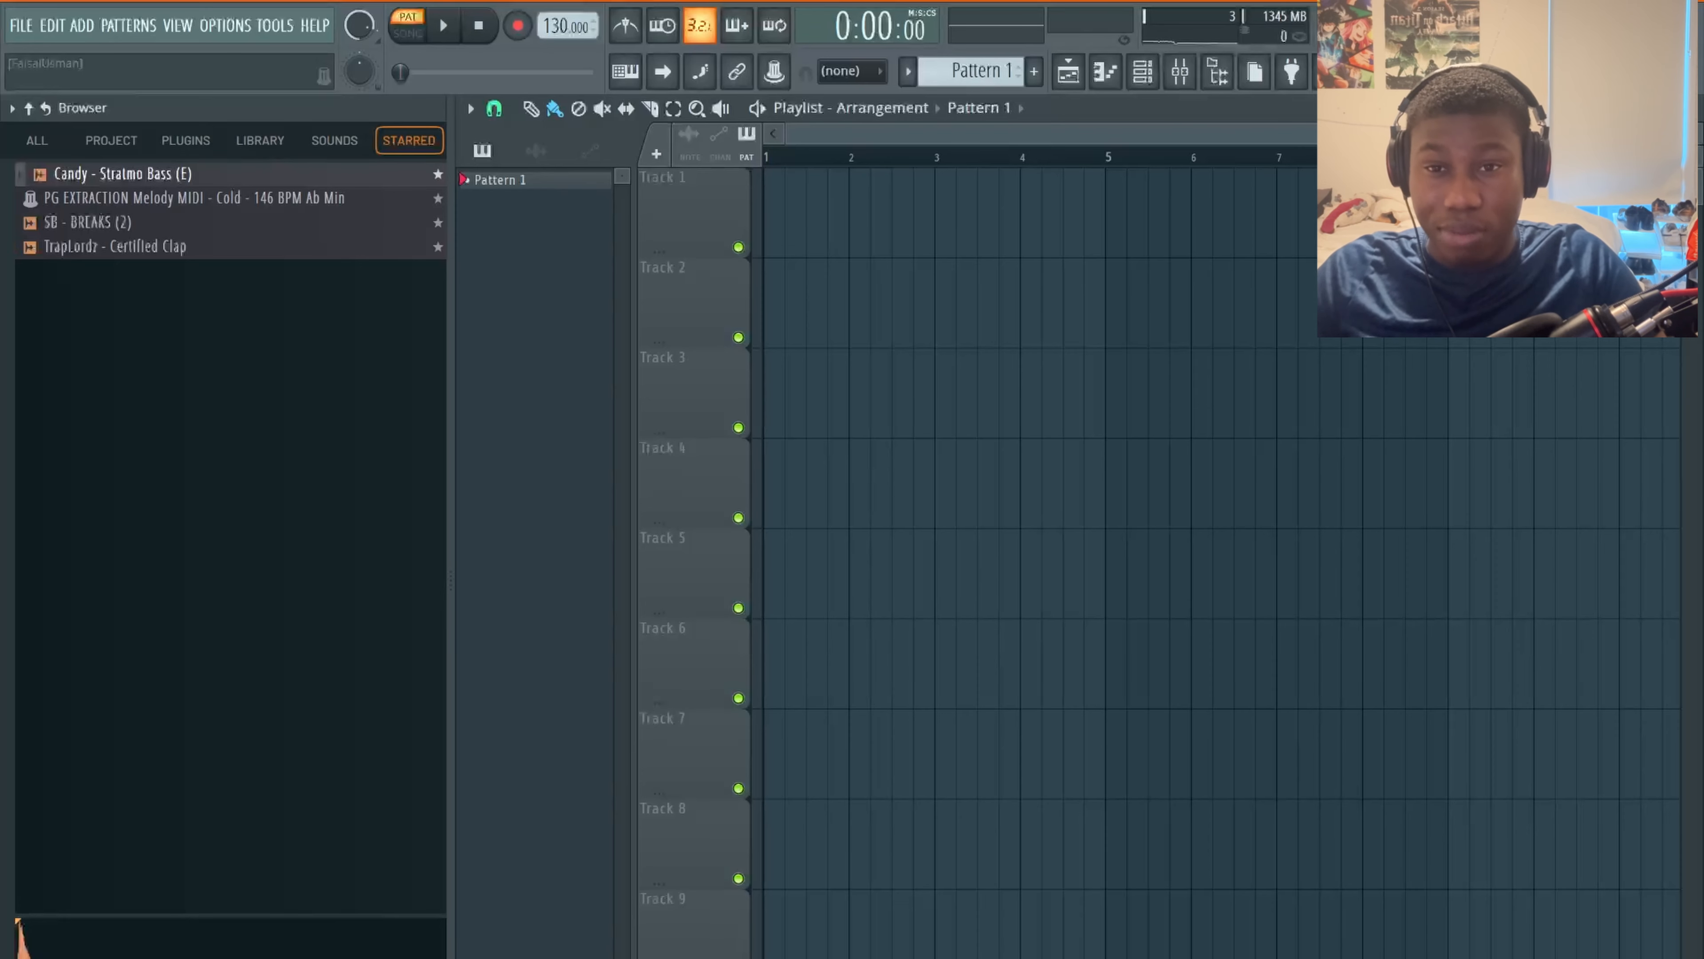
- Load the Soft Piano sound in the LABS channel and close the instrument
{"action": "key", "text": "F6"}
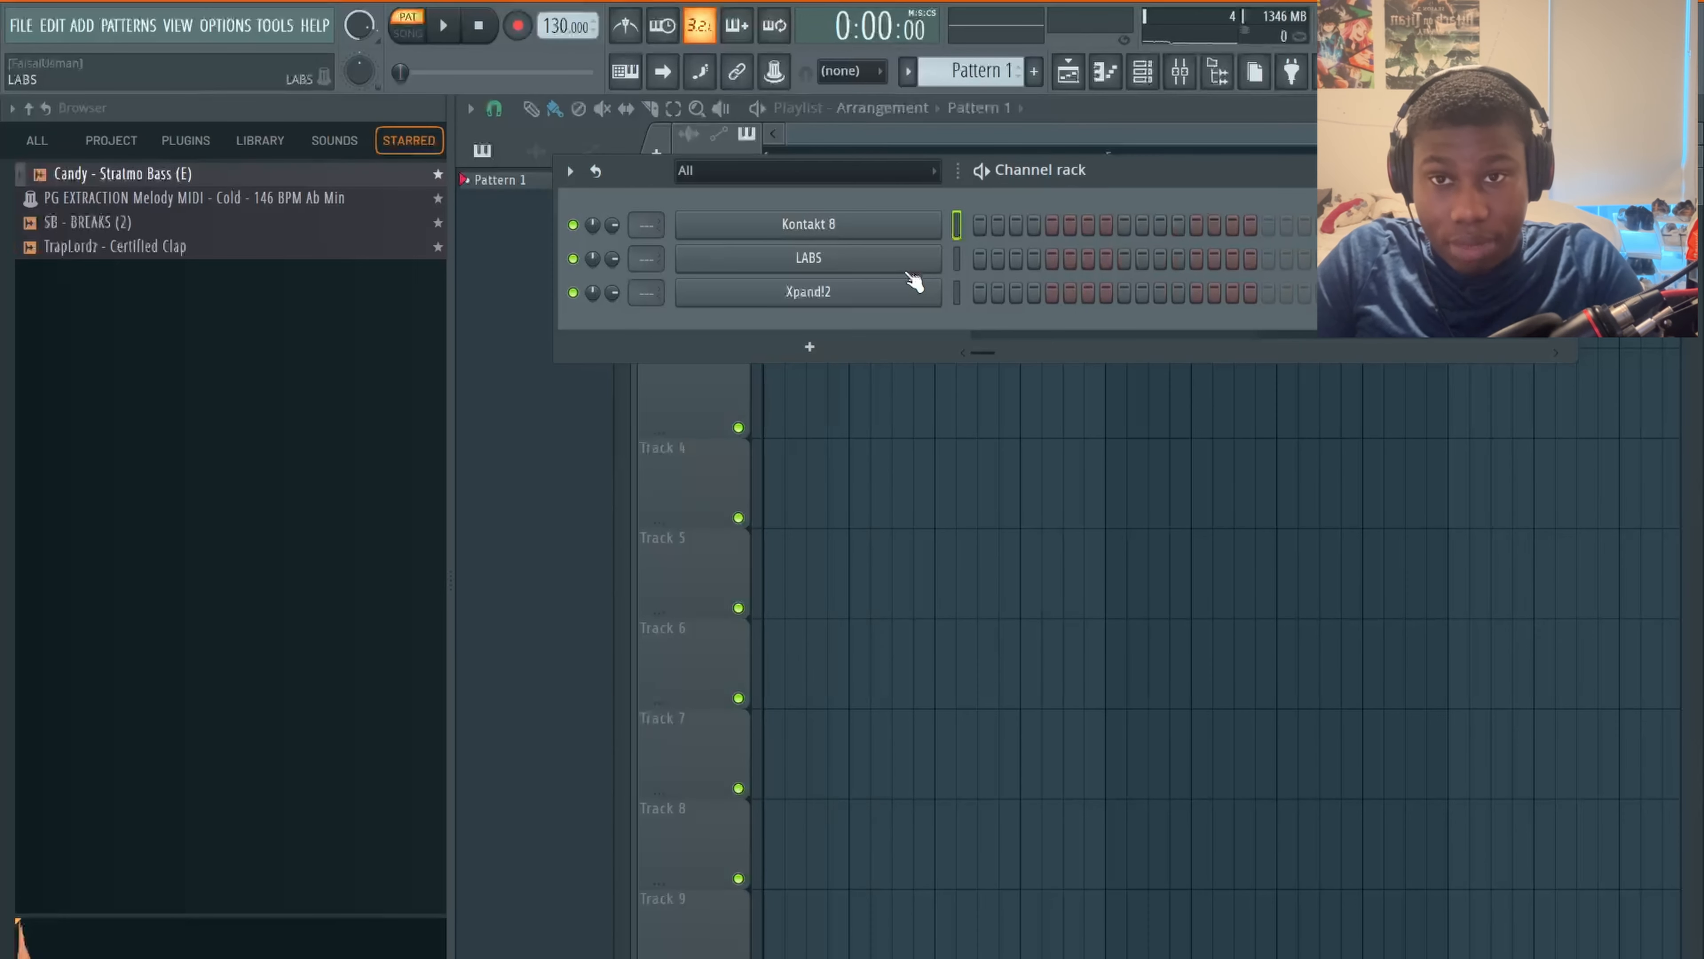
{"action": "left_click", "coordinate": [892, 269]}
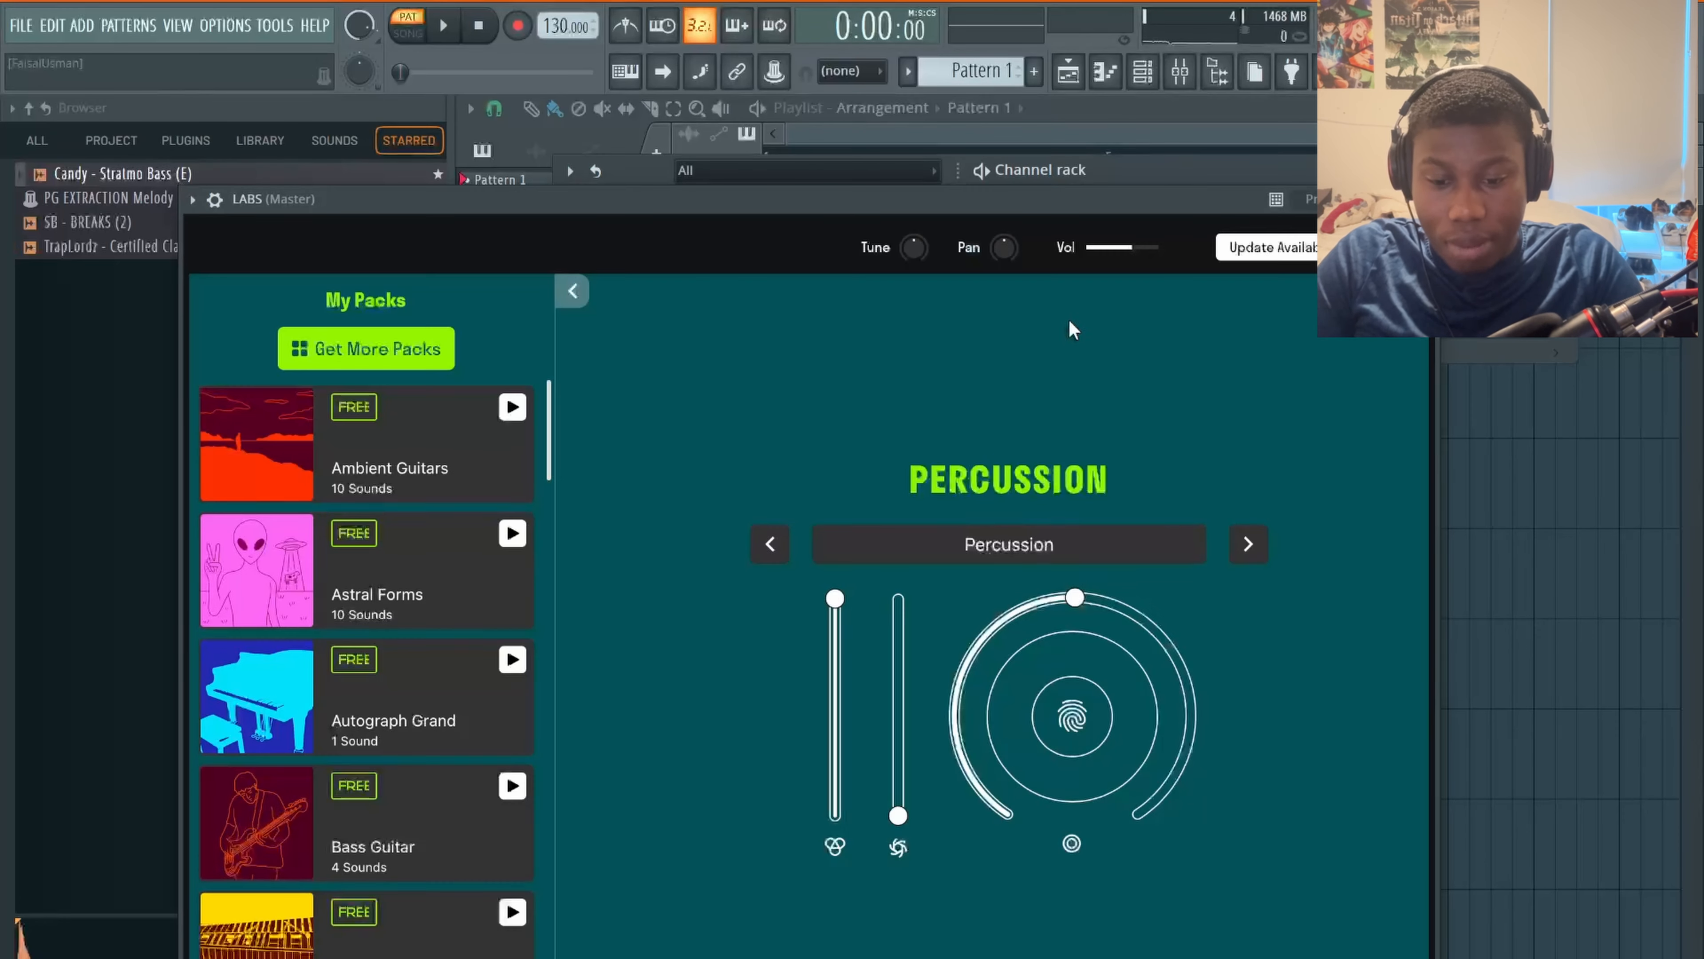
{"action": "scroll", "coordinate": [332, 646], "scroll_direction": "down", "scroll_amount": 5}
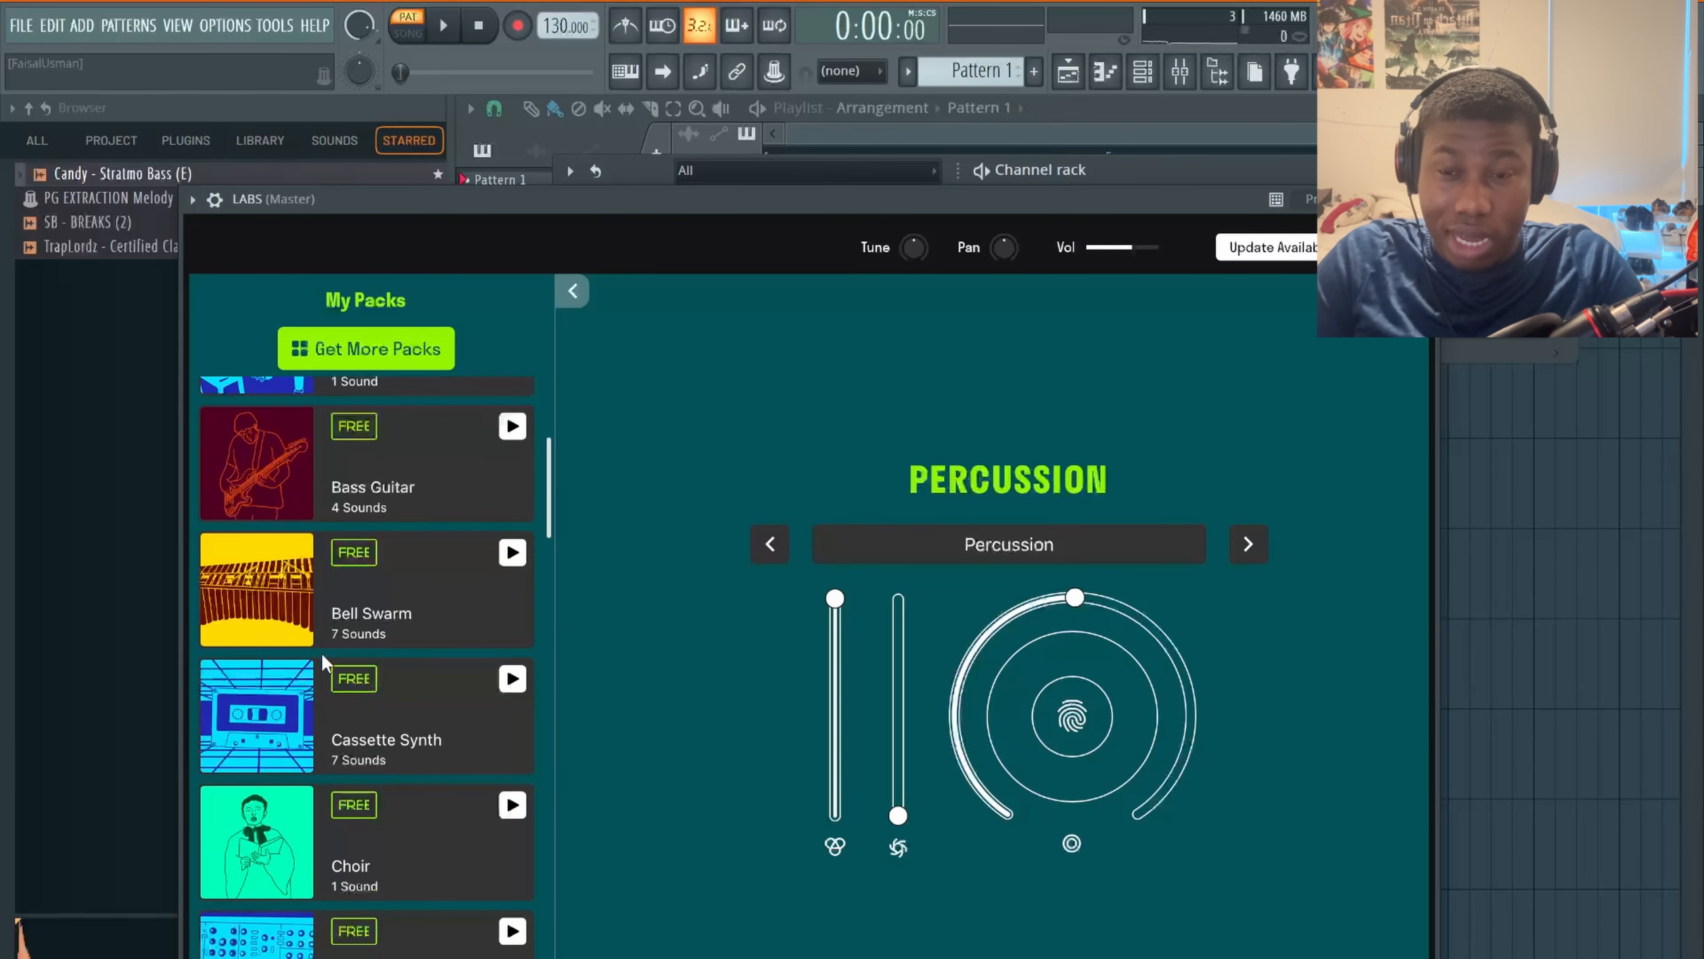
{"action": "scroll", "coordinate": [323, 655], "scroll_direction": "down", "scroll_amount": 1}
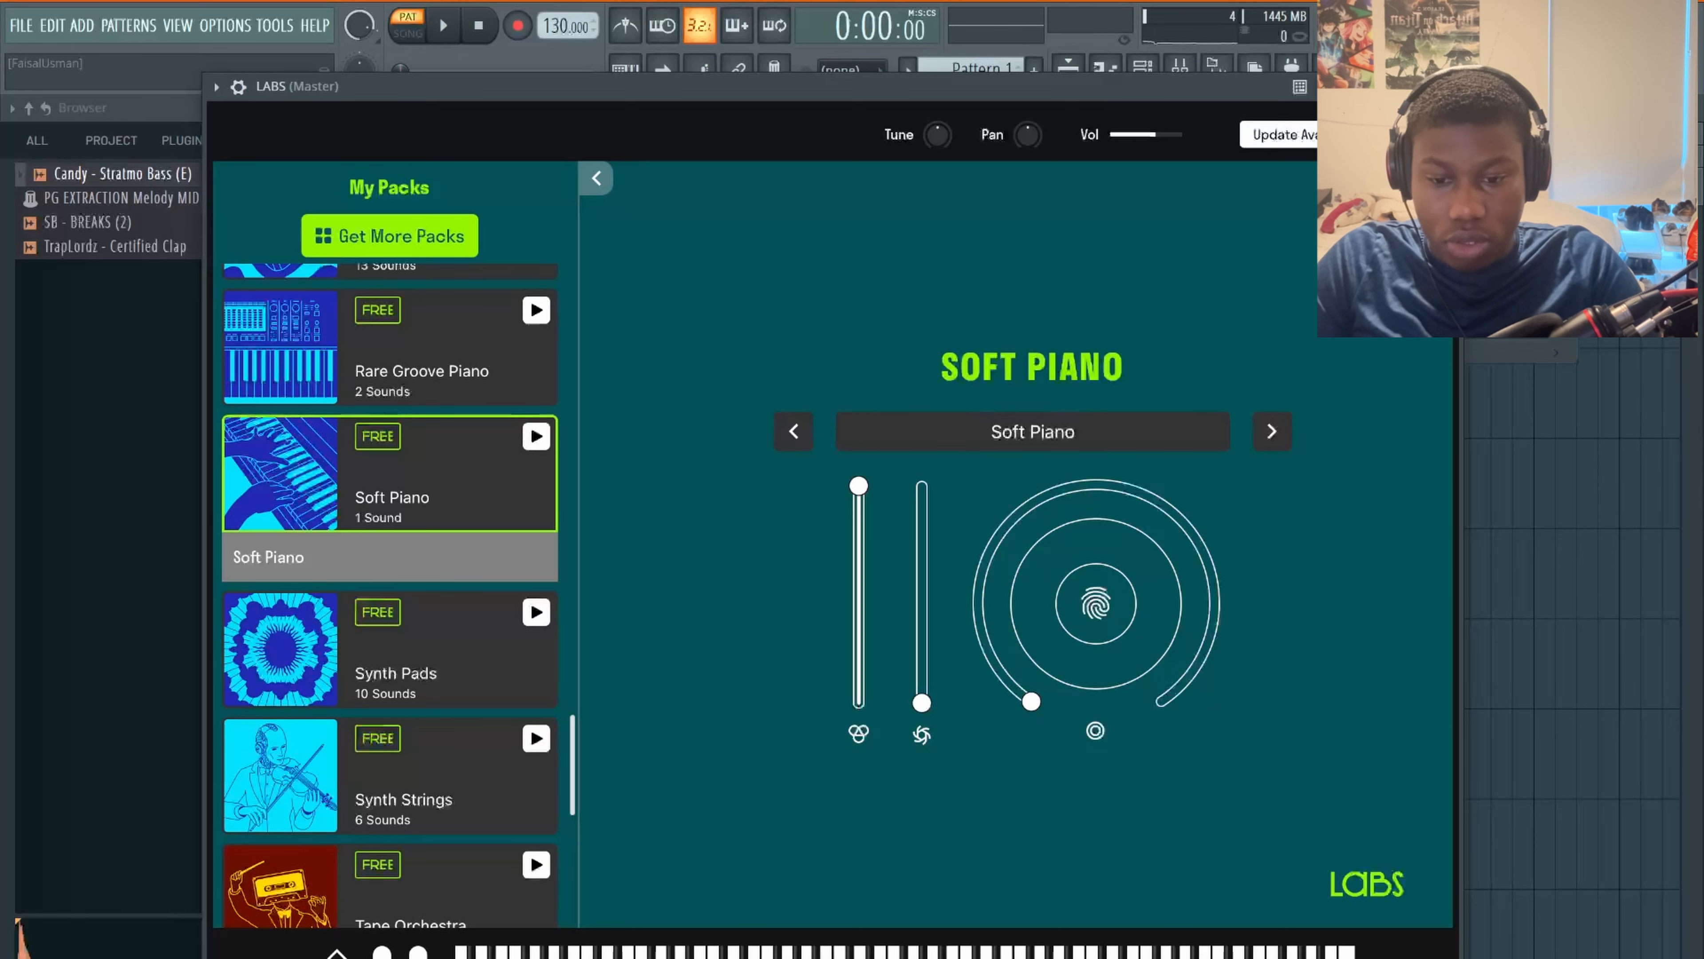
{"action": "left_click", "coordinate": [1444, 86]}
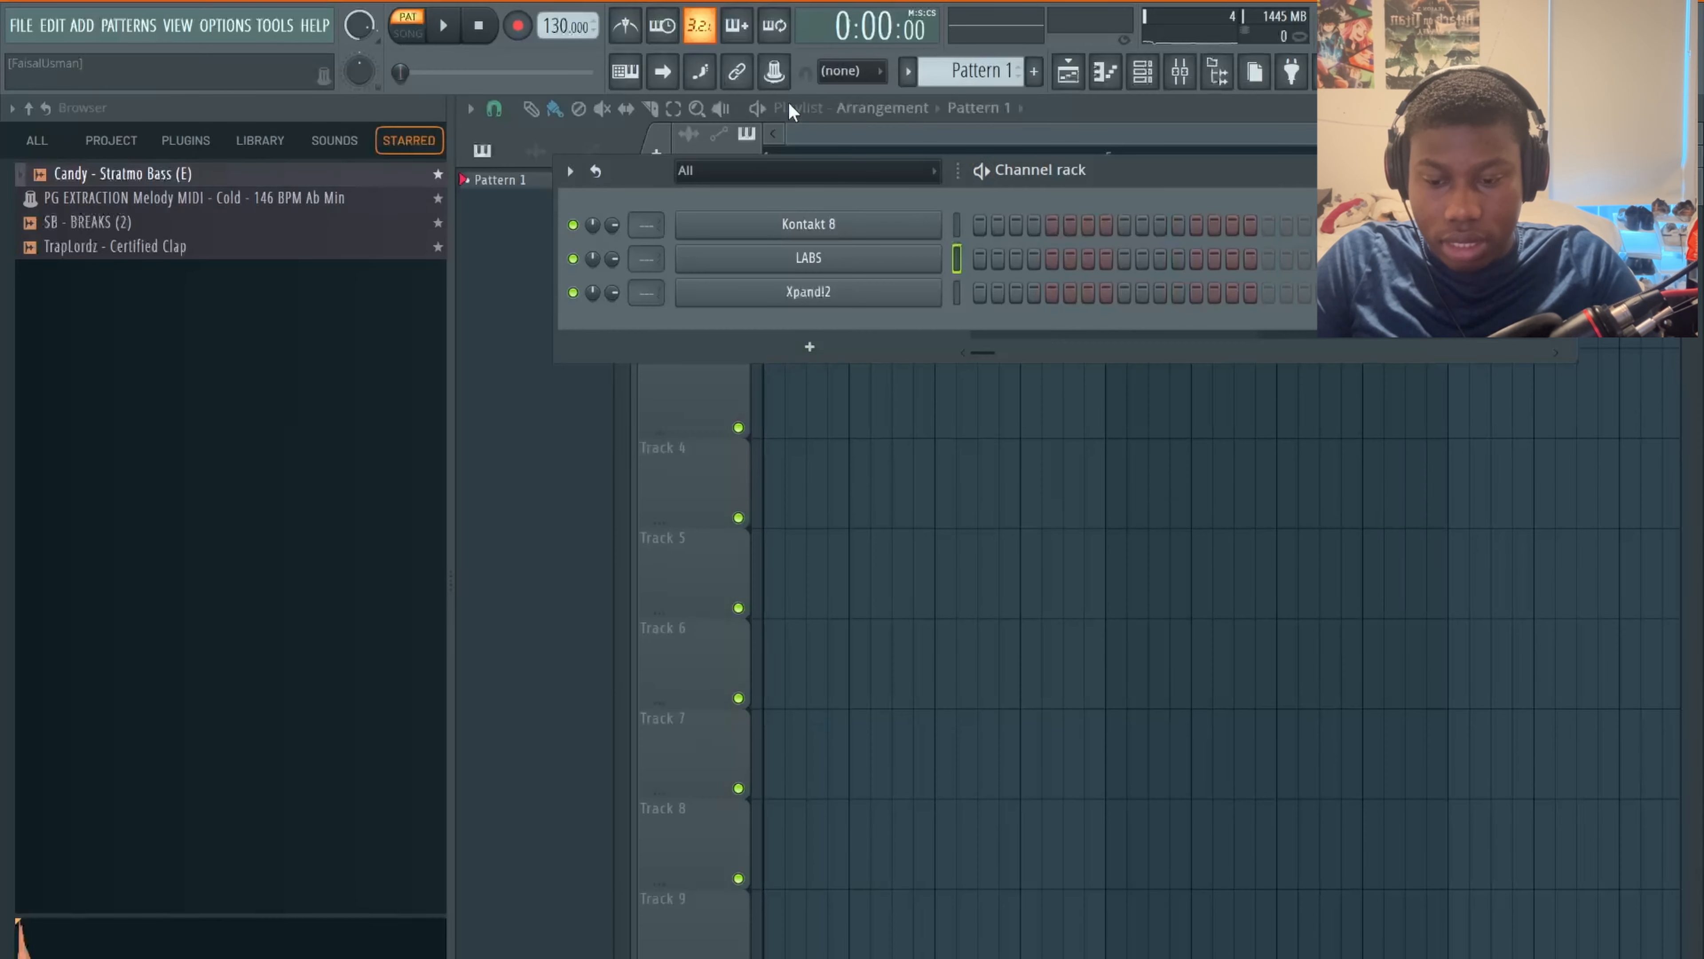
- Set the project tempo to 124 BPM and open the piano roll for the LABS channel
{"action": "left_click_drag", "start_coordinate": [565, 27], "coordinate": [565, 35]}
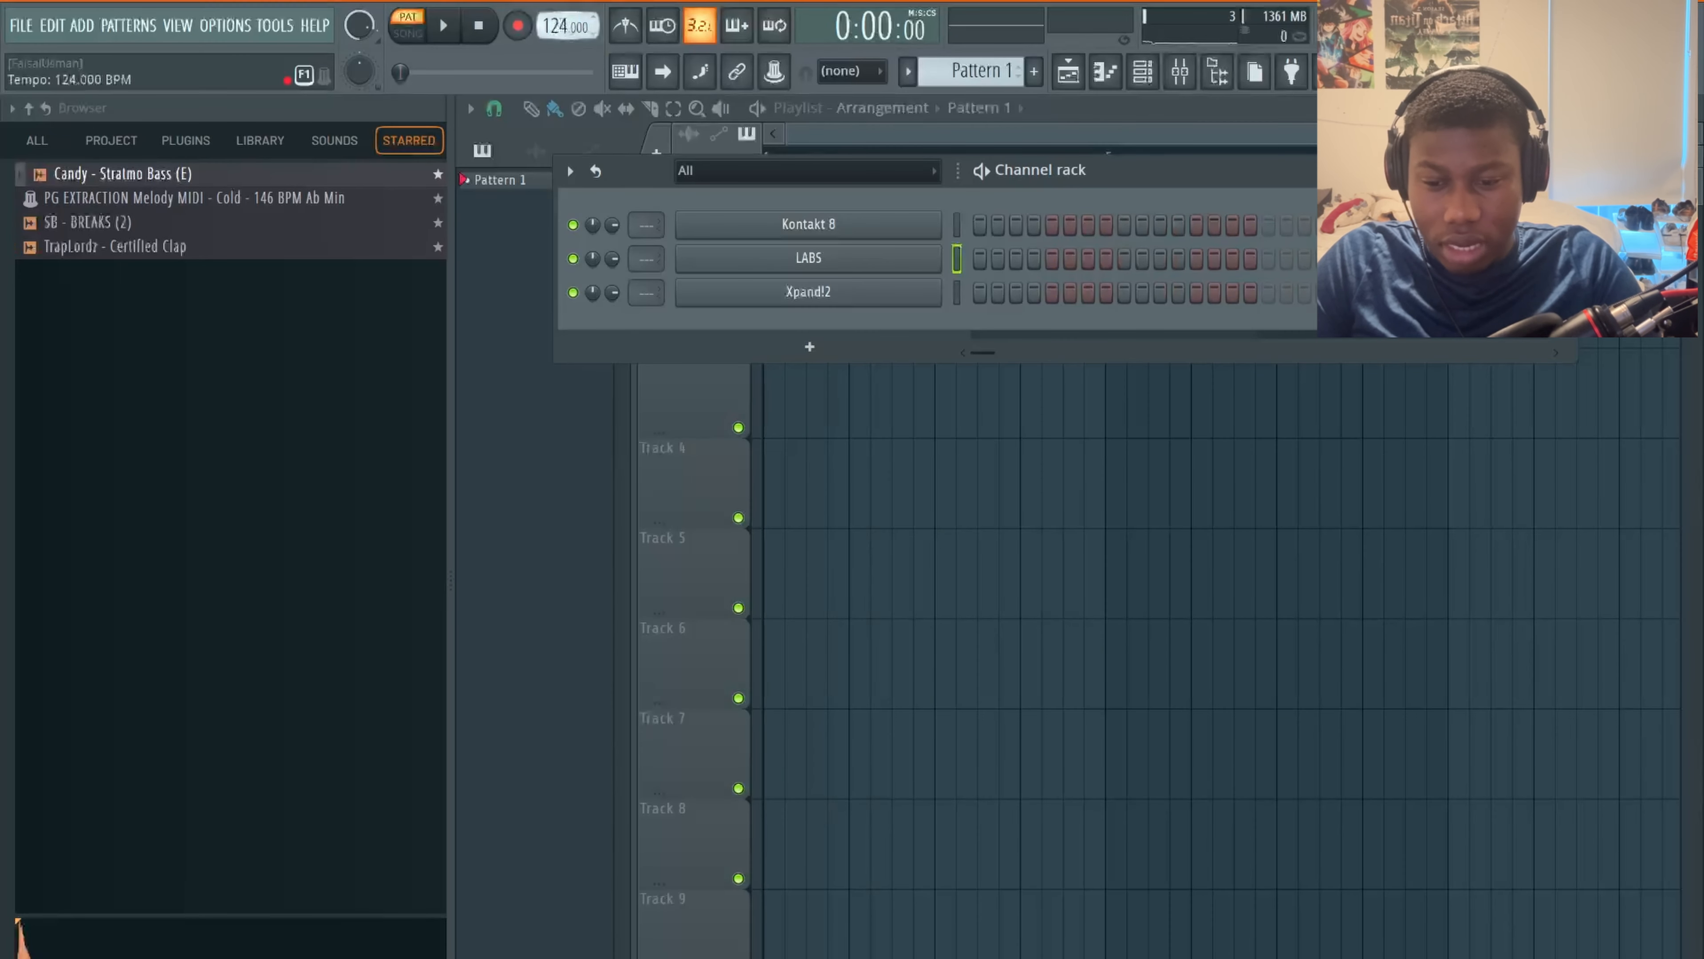
{"action": "left_click", "coordinate": [1105, 71]}
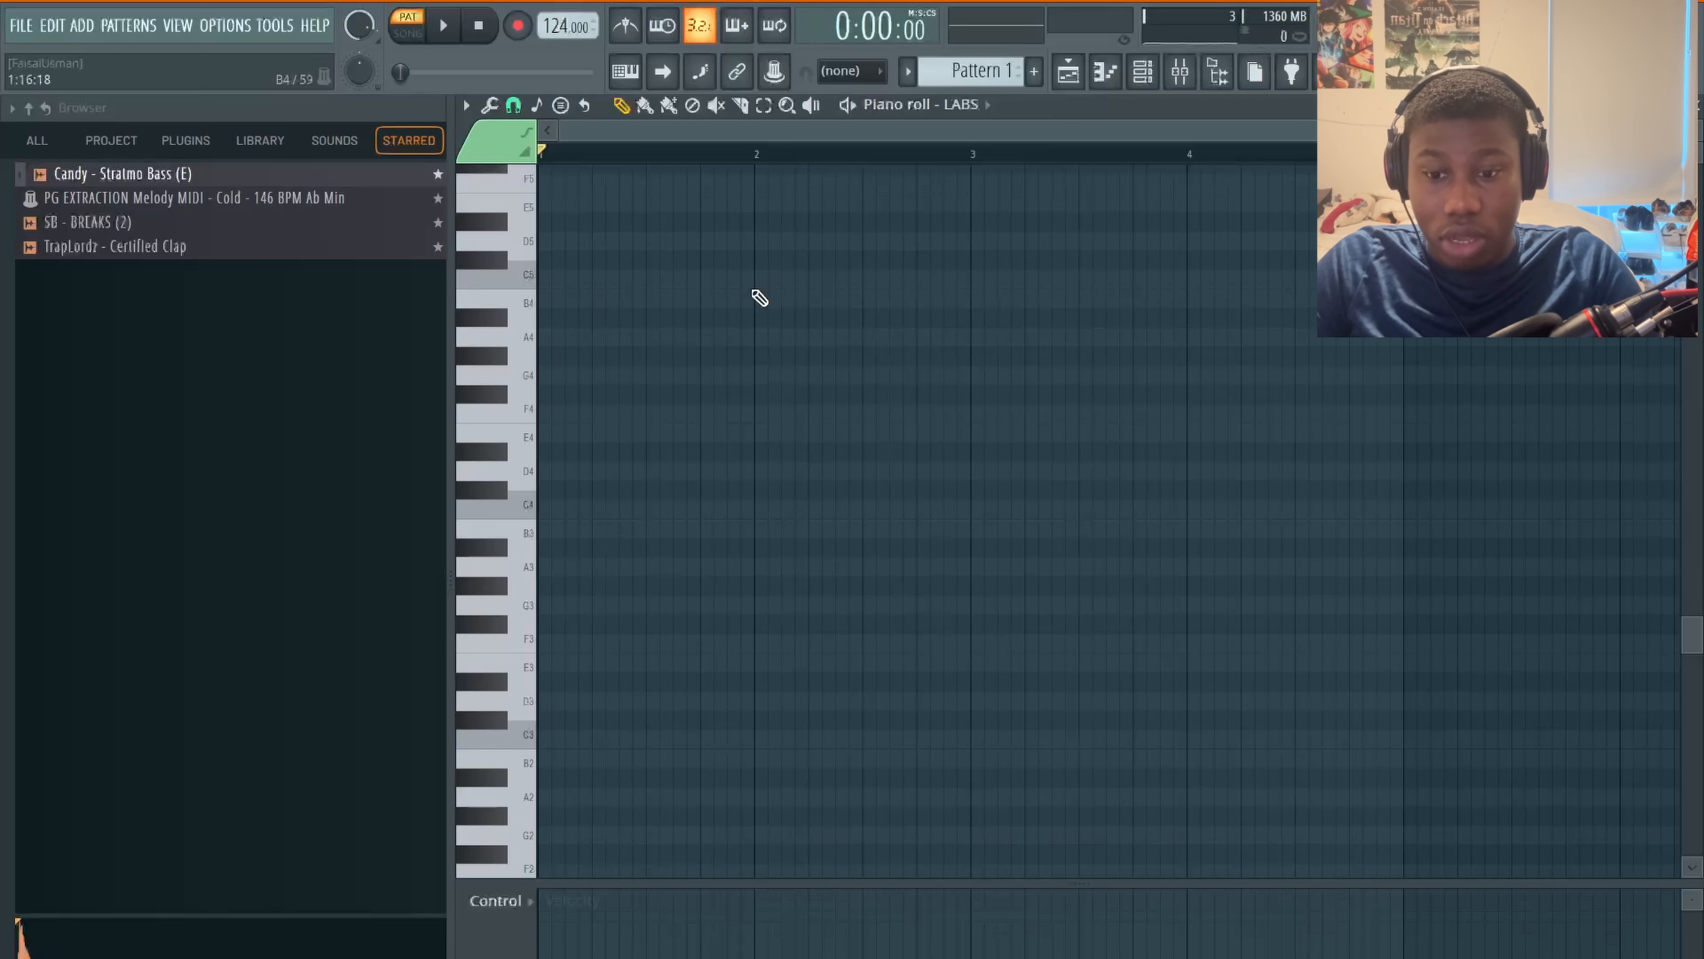
- Set the piano roll's scale highlighting to Minor Natural (Aeolian)
{"action": "left_click", "coordinate": [464, 107]}
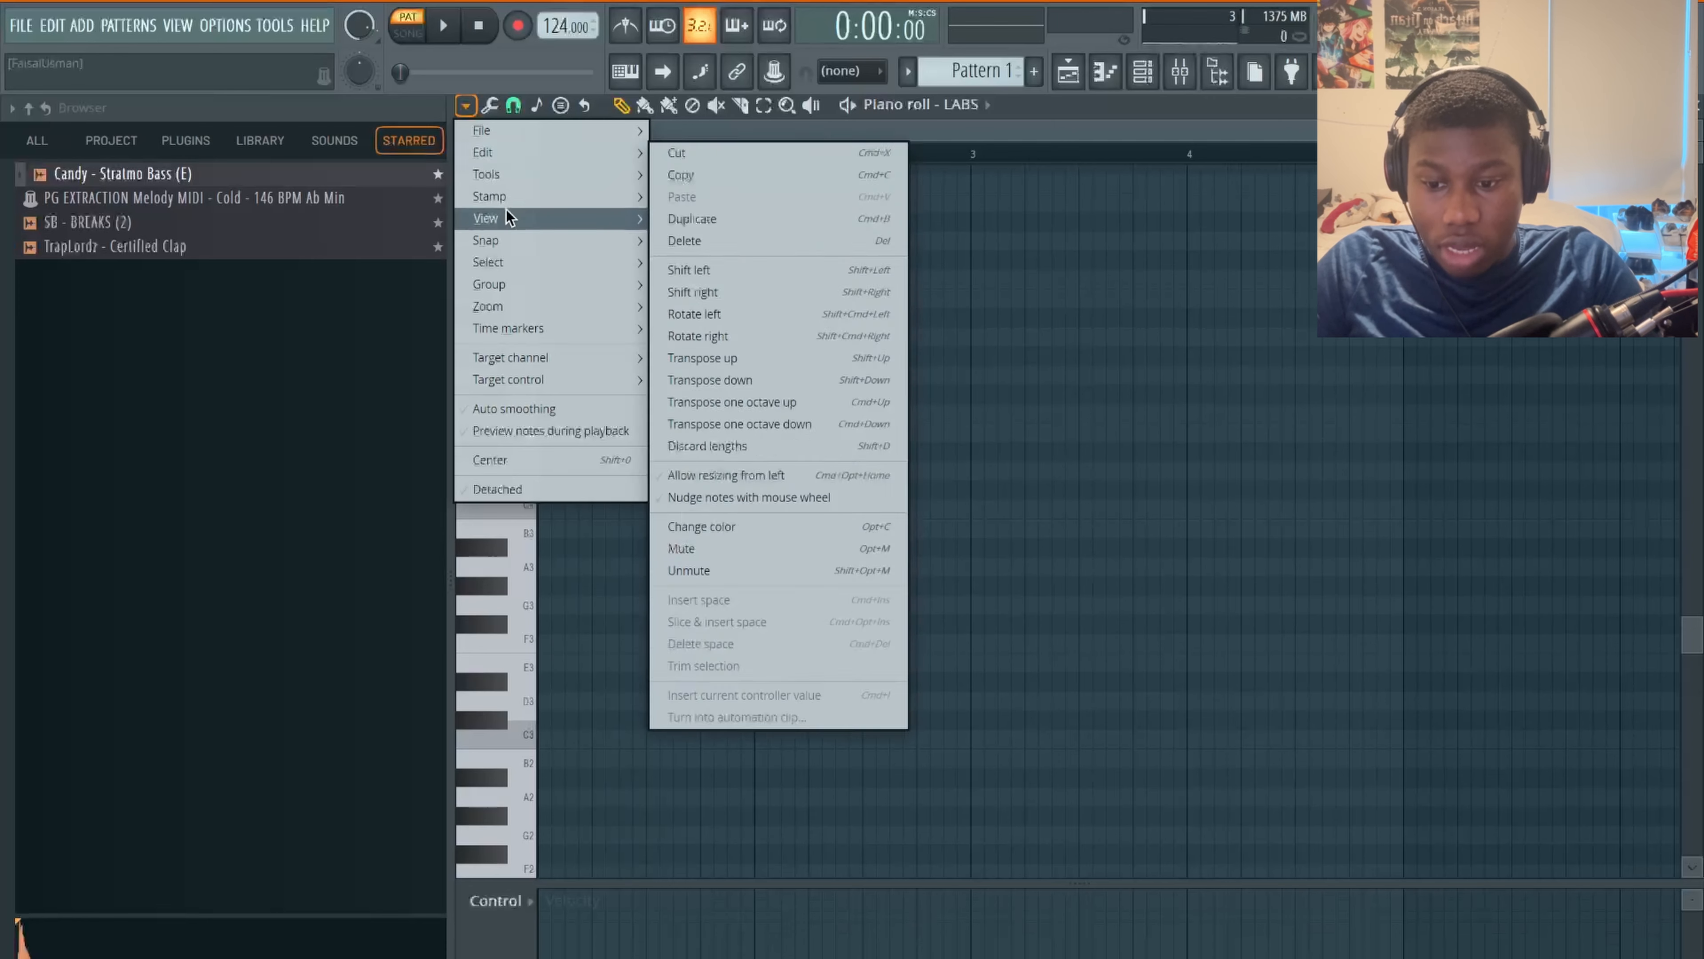
{"action": "mouse_move", "coordinate": [506, 212]}
{"action": "mouse_move", "coordinate": [740, 490]}
{"action": "mouse_move", "coordinate": [748, 550]}
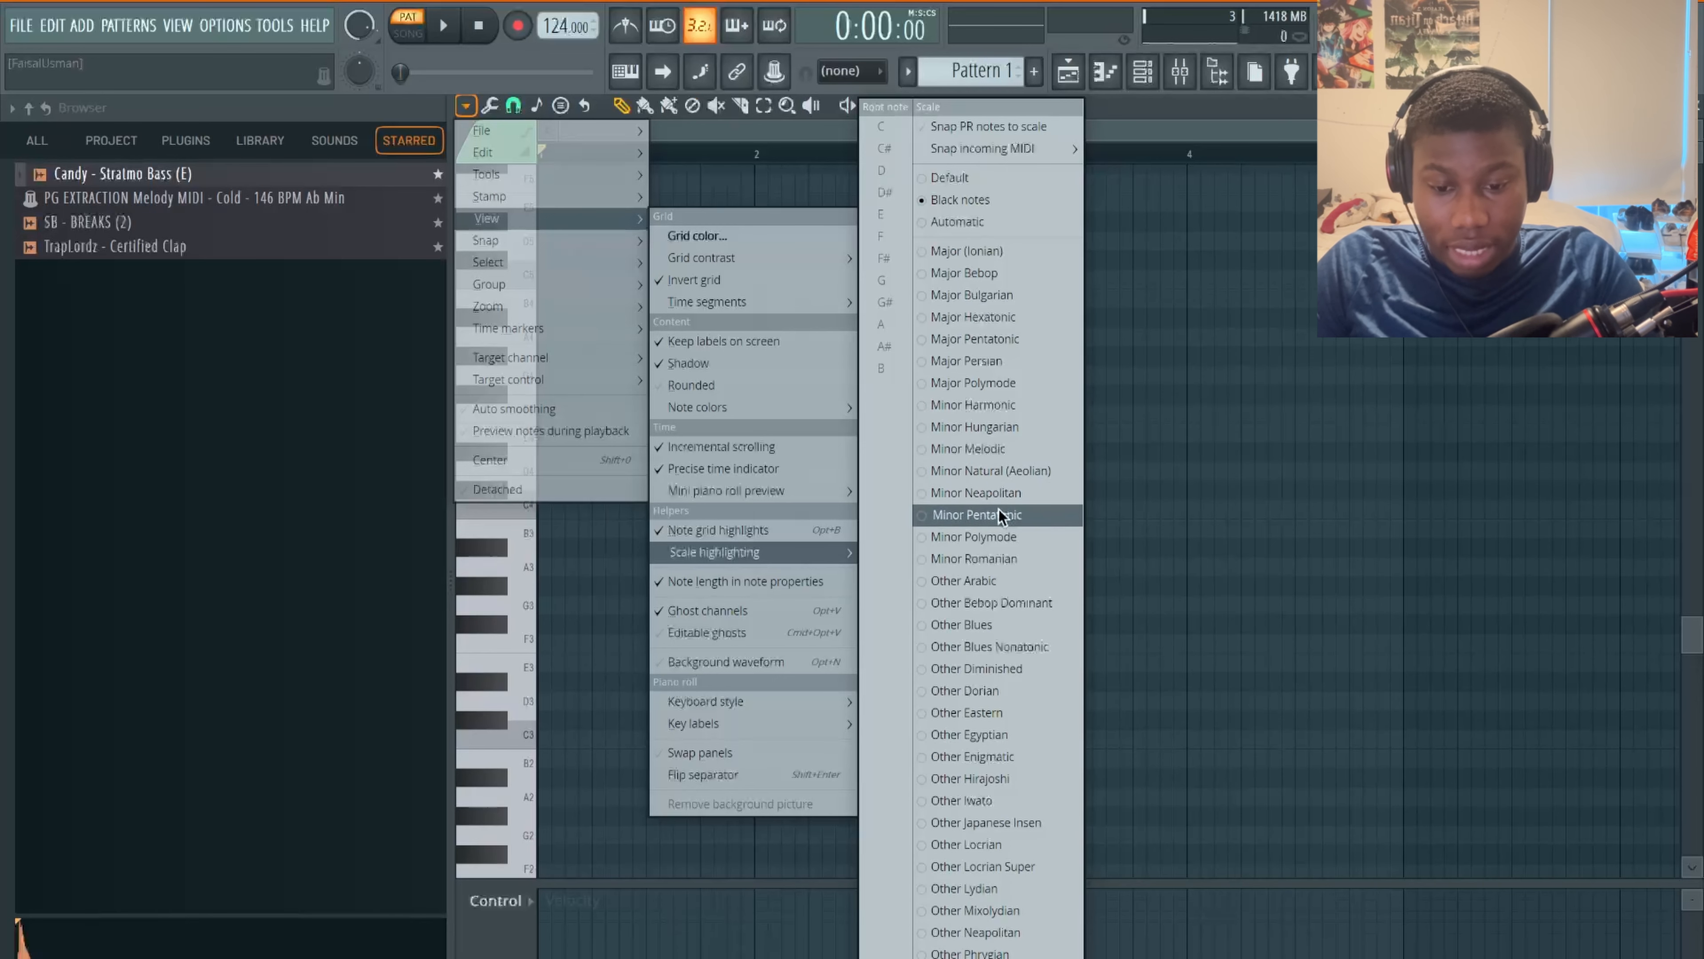
{"action": "left_click", "coordinate": [1000, 477]}
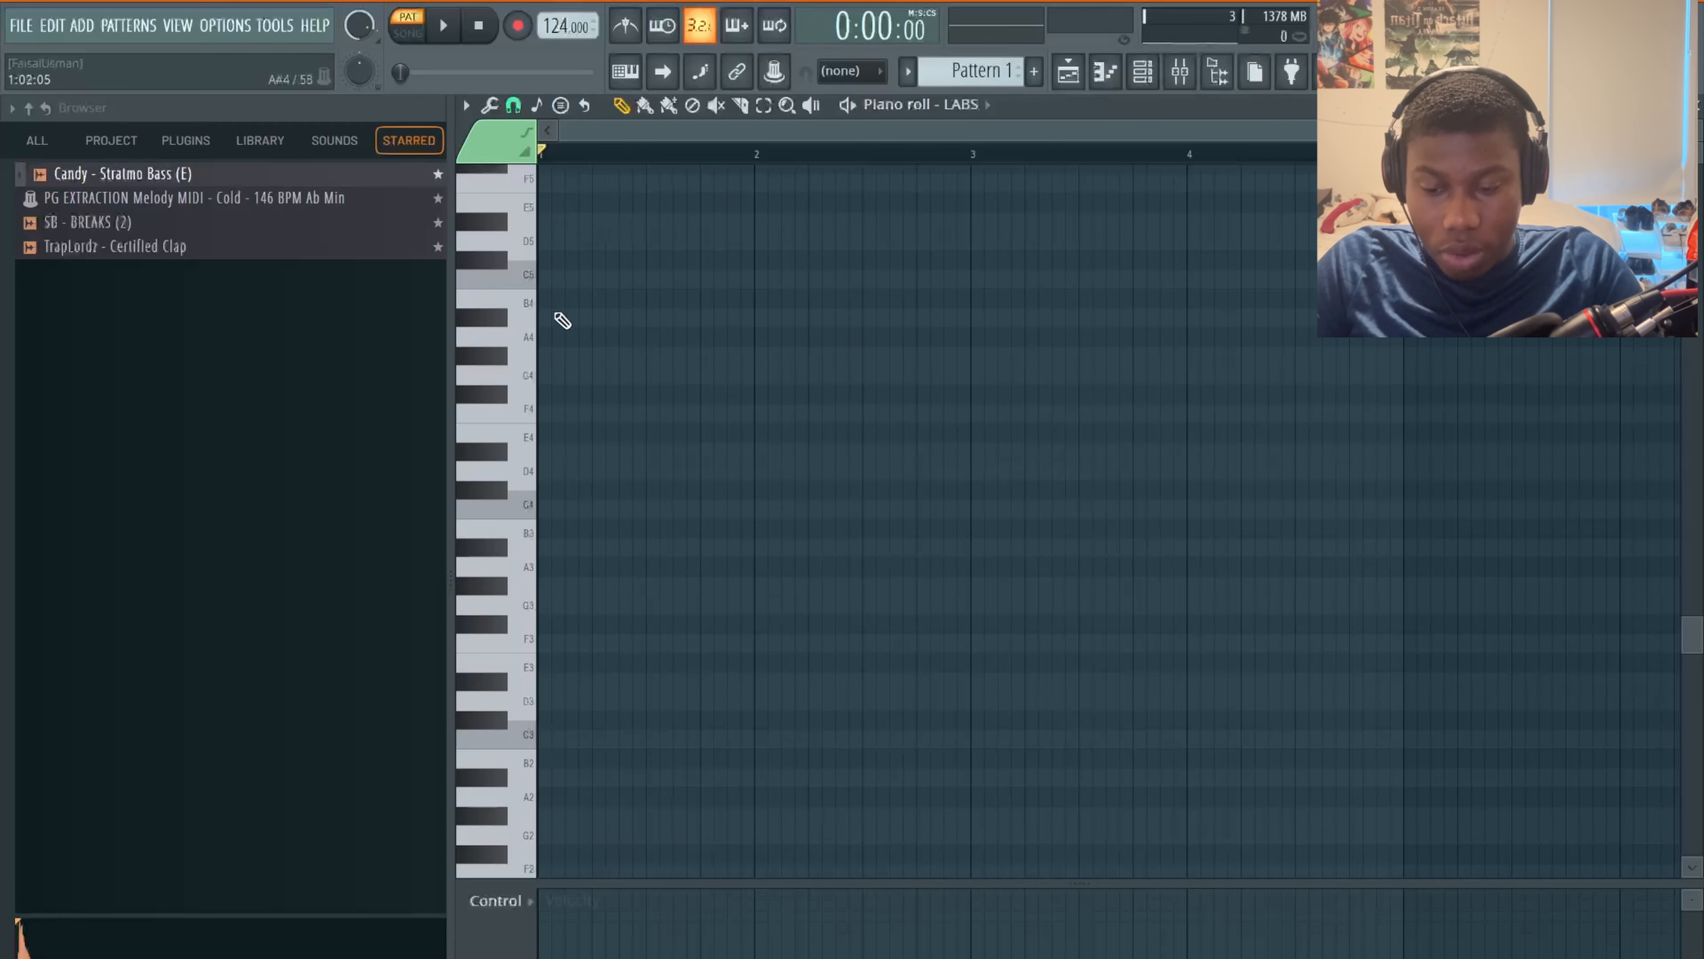
- Check the root note chosen for the piano roll's scale highlighting
{"action": "left_click", "coordinate": [466, 105]}
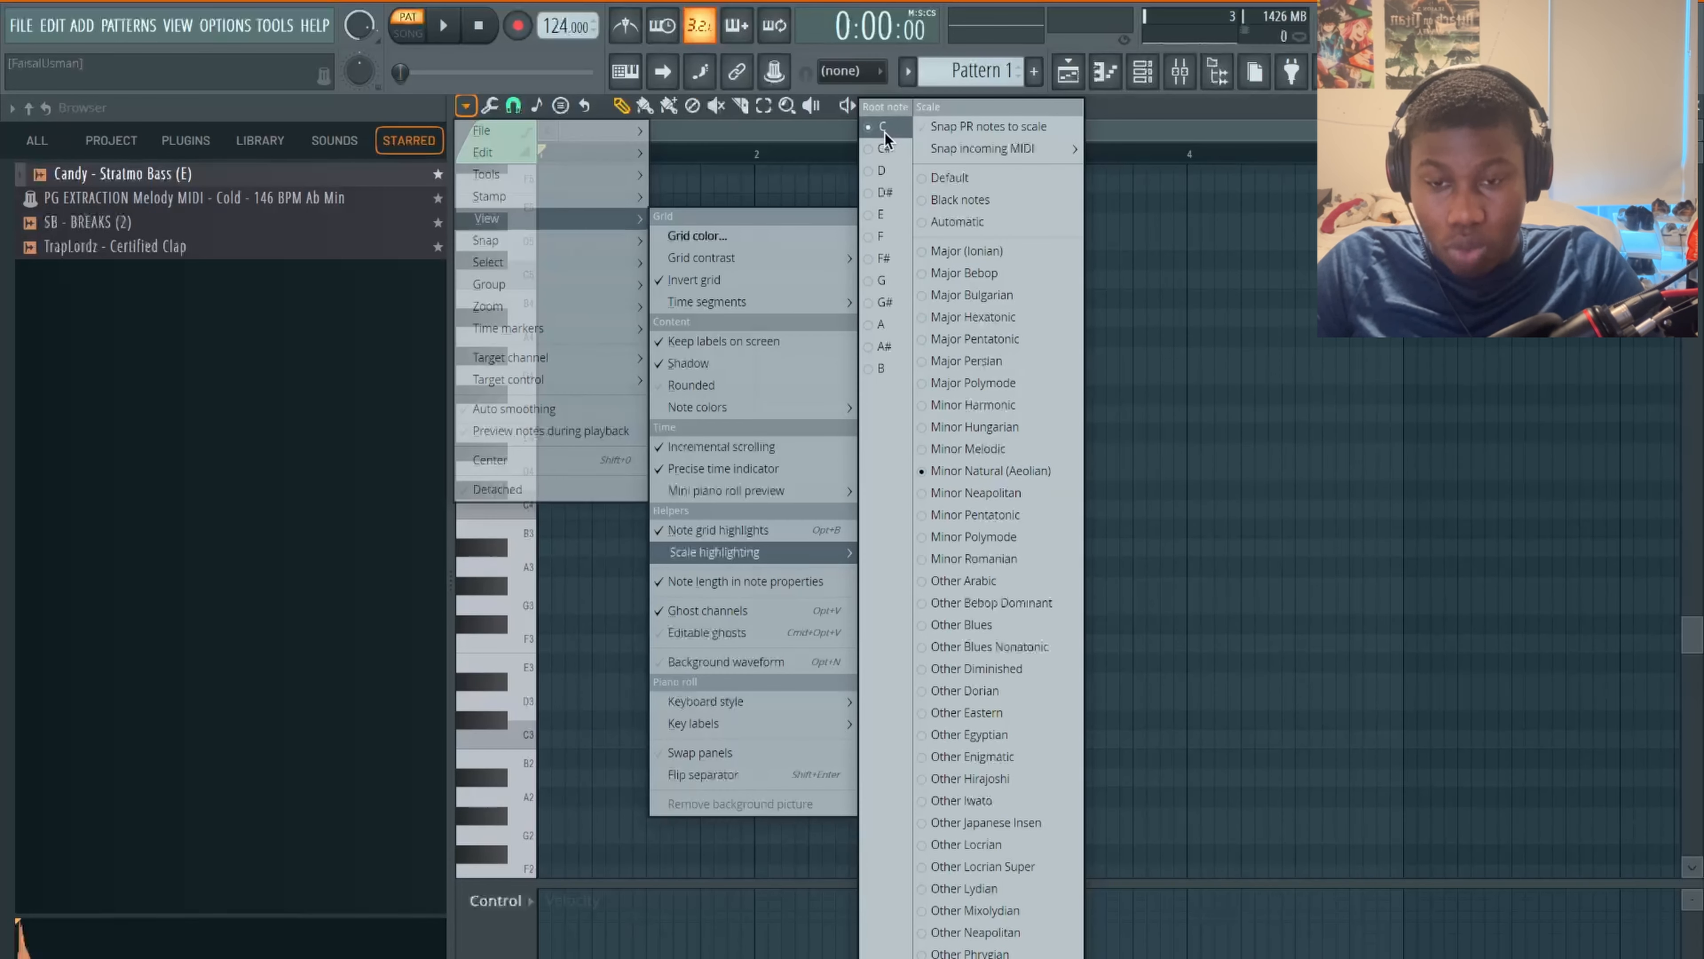
{"action": "left_click", "coordinate": [1242, 559]}
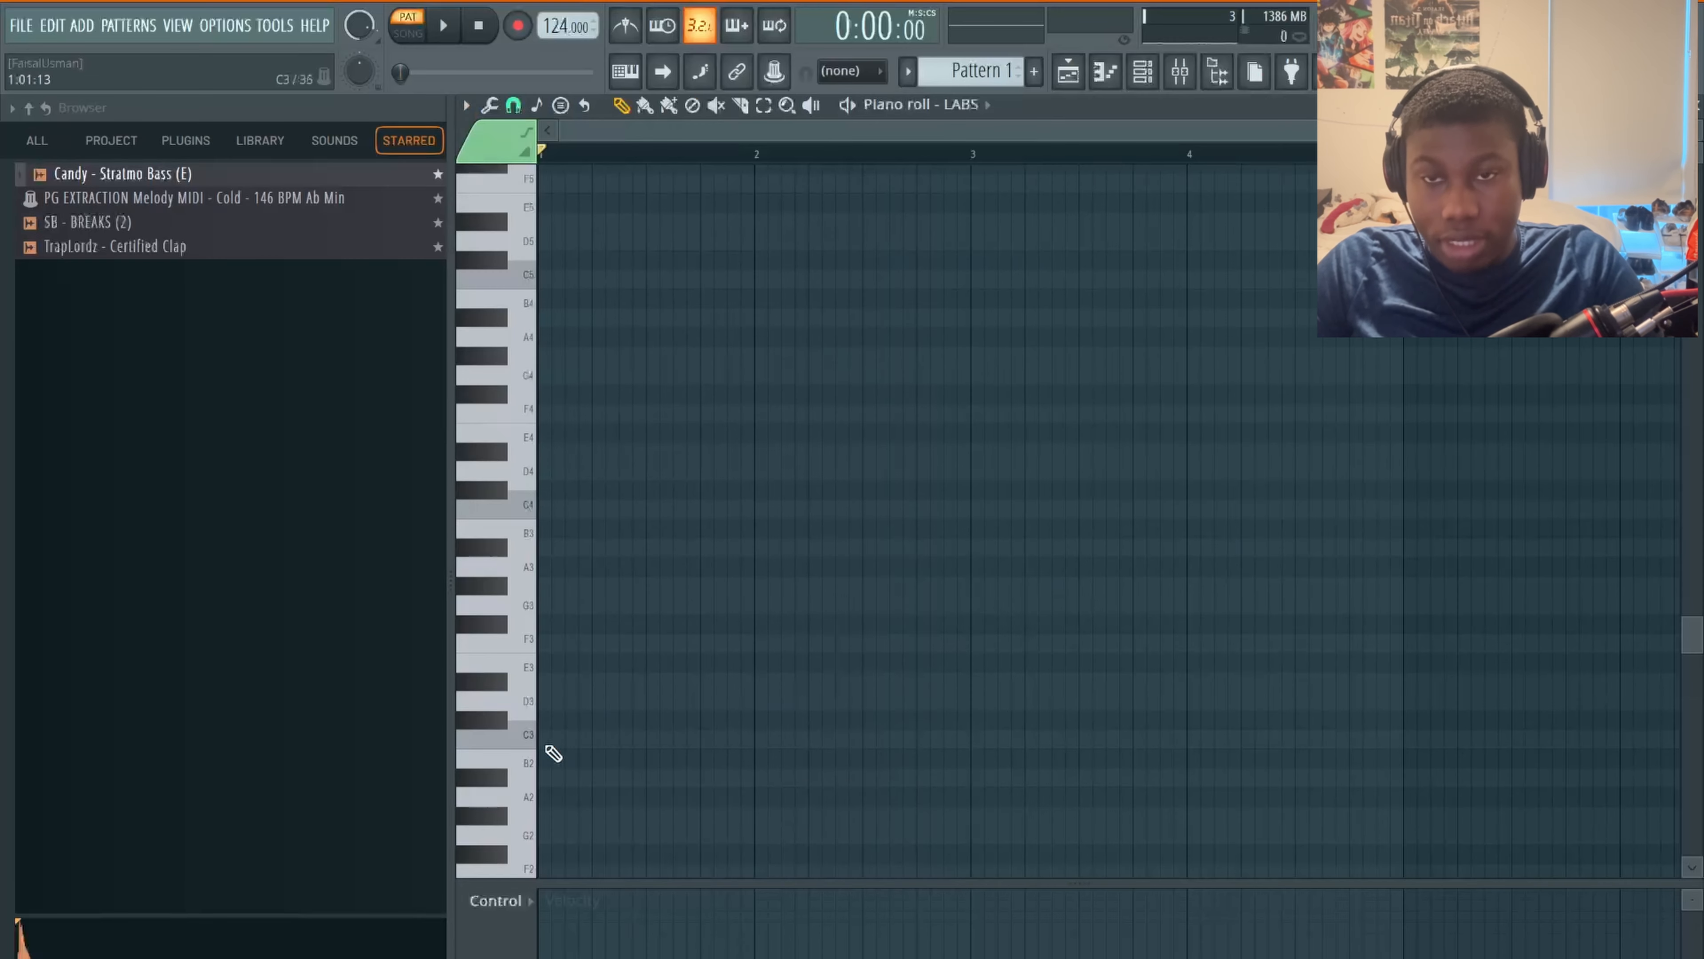
{"action": "scroll", "coordinate": [584, 625], "scroll_direction": "up", "scroll_amount": 2}
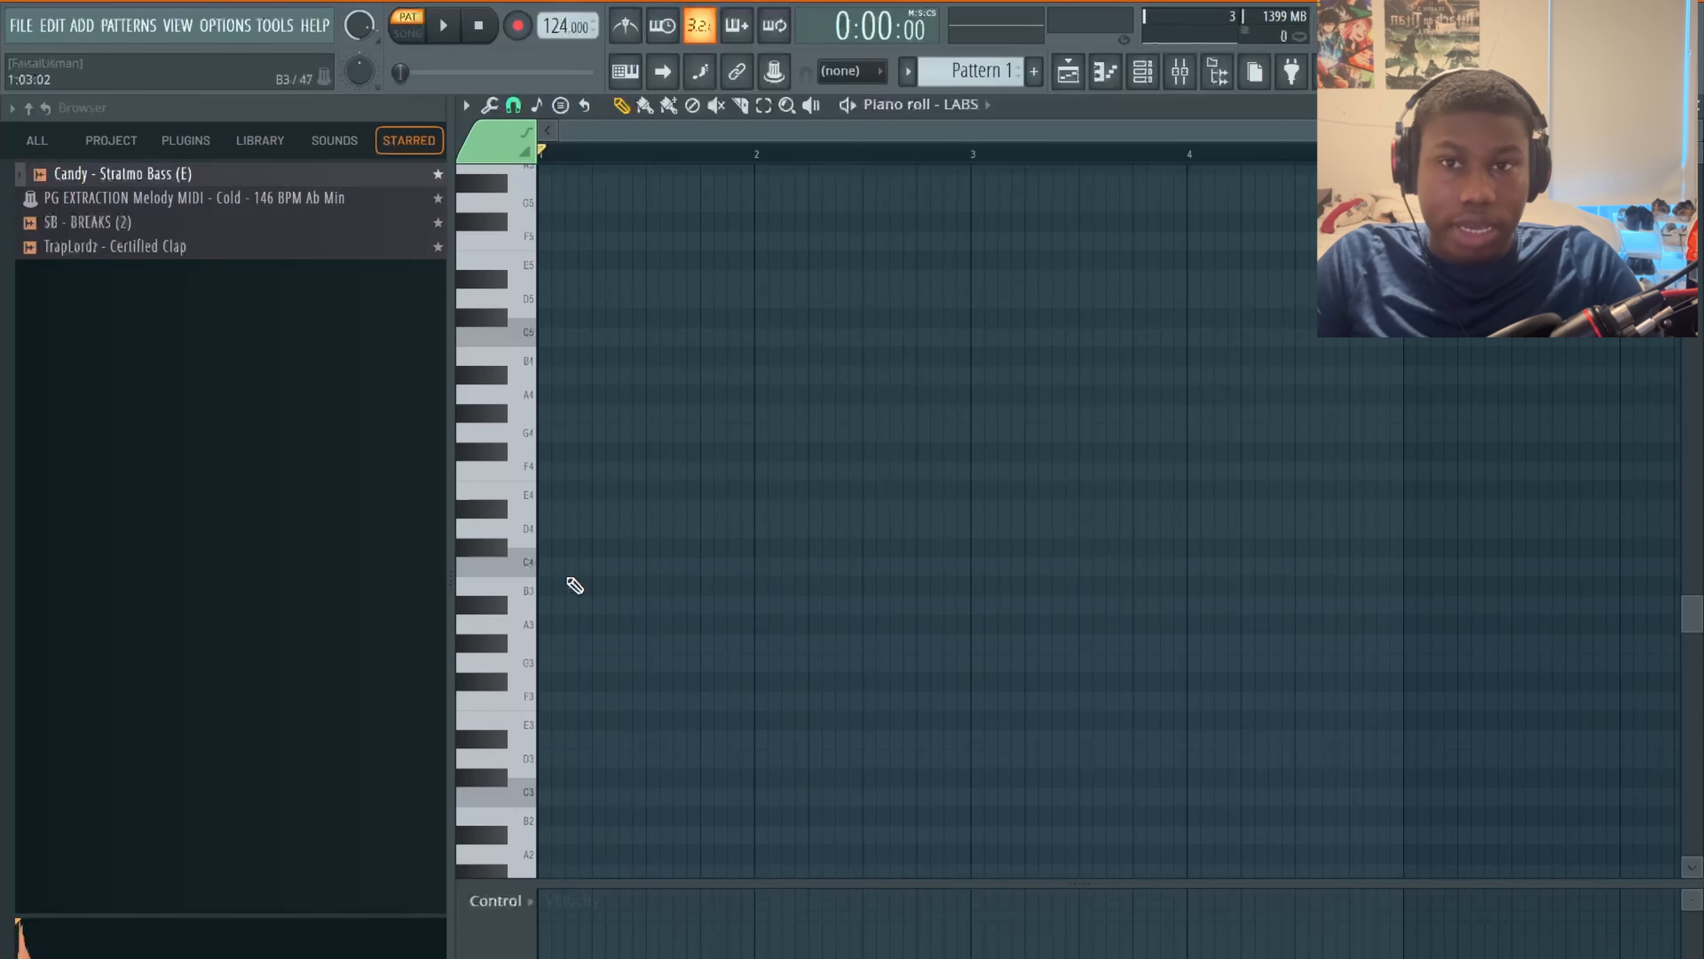
- Turn off the note grid highlights in the piano roll
{"action": "left_click", "coordinate": [466, 106]}
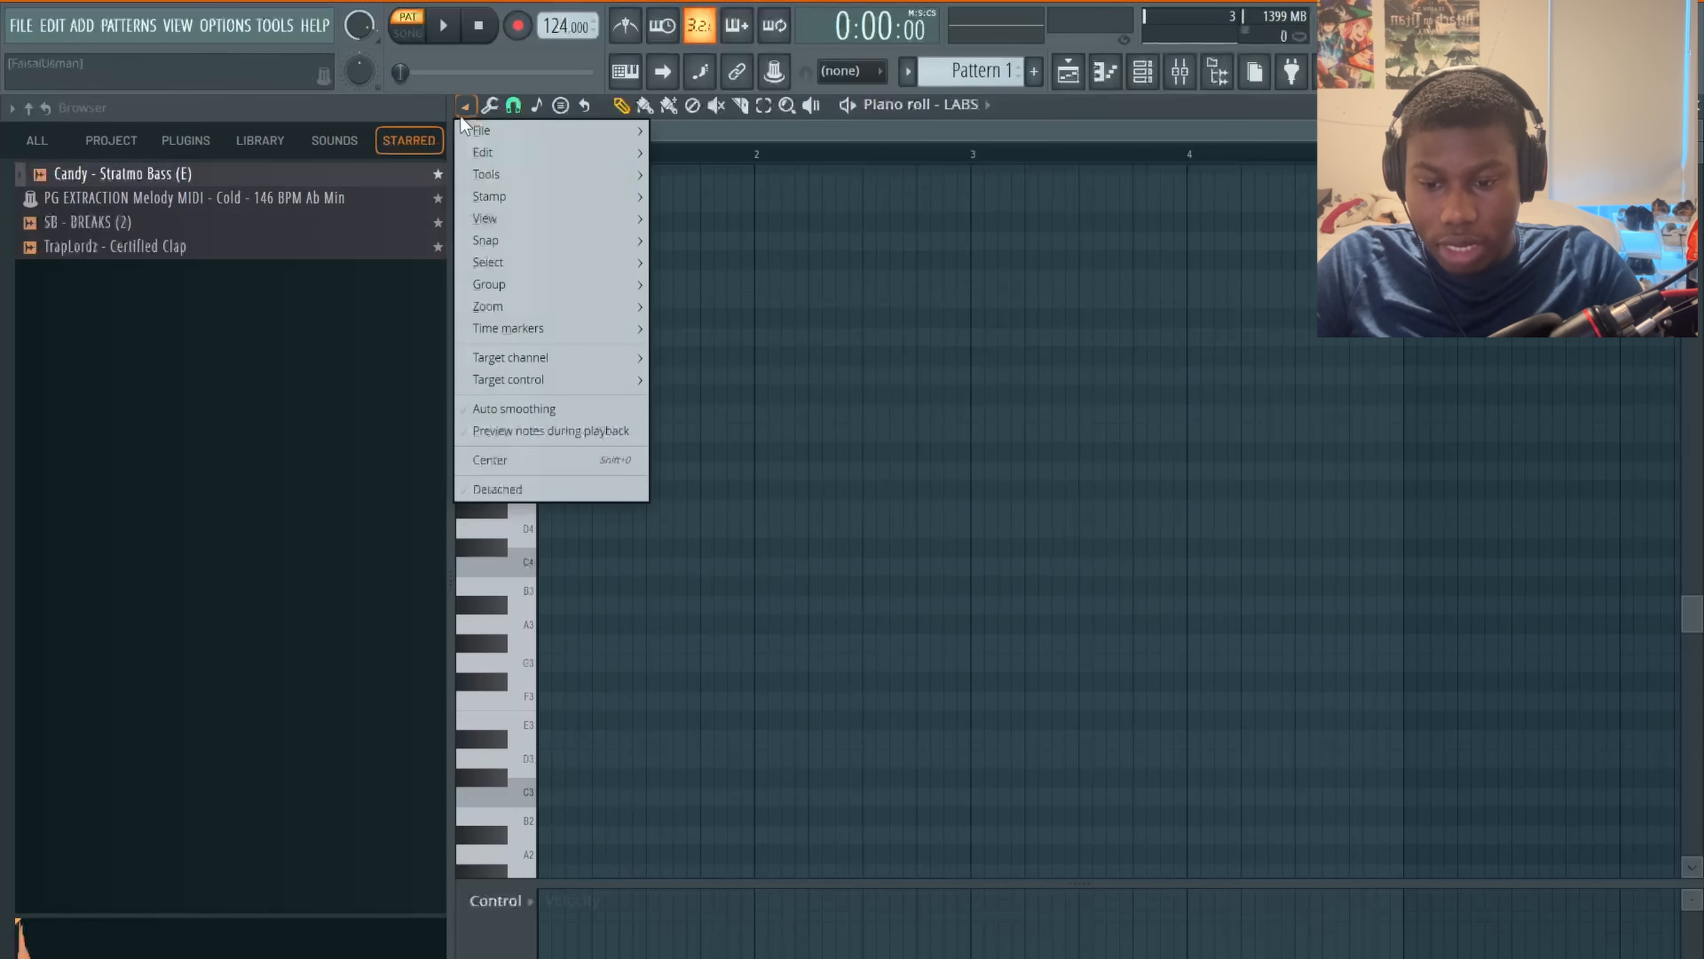
{"action": "mouse_move", "coordinate": [728, 413]}
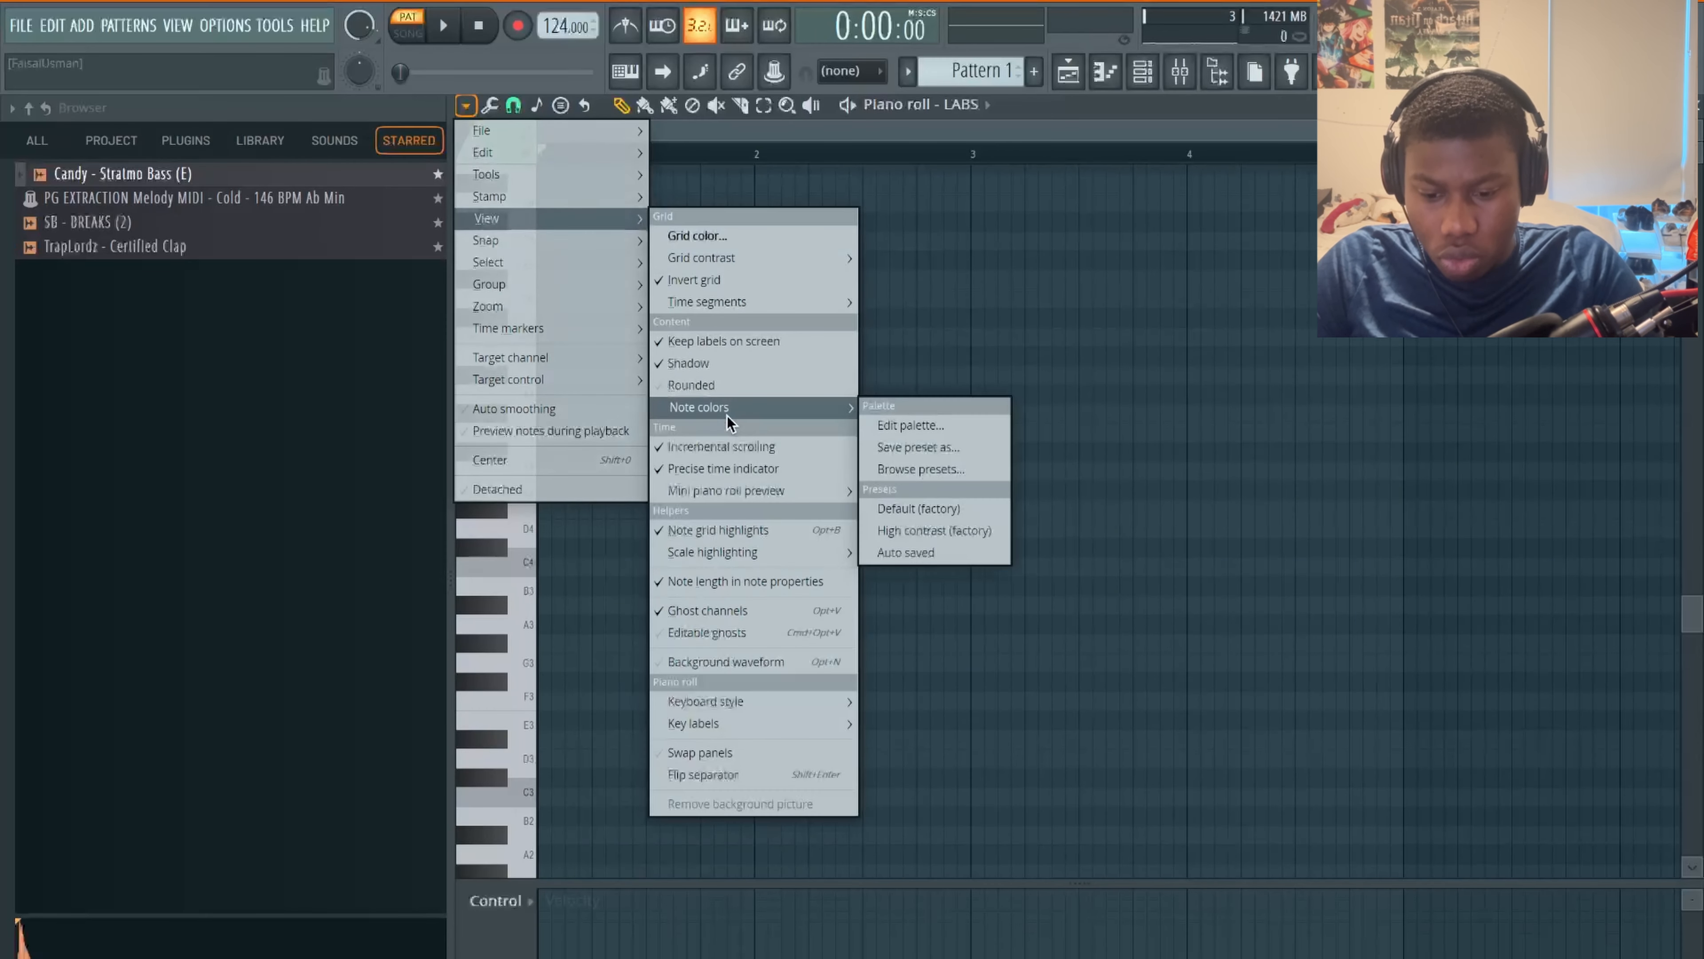
{"action": "left_click", "coordinate": [594, 595]}
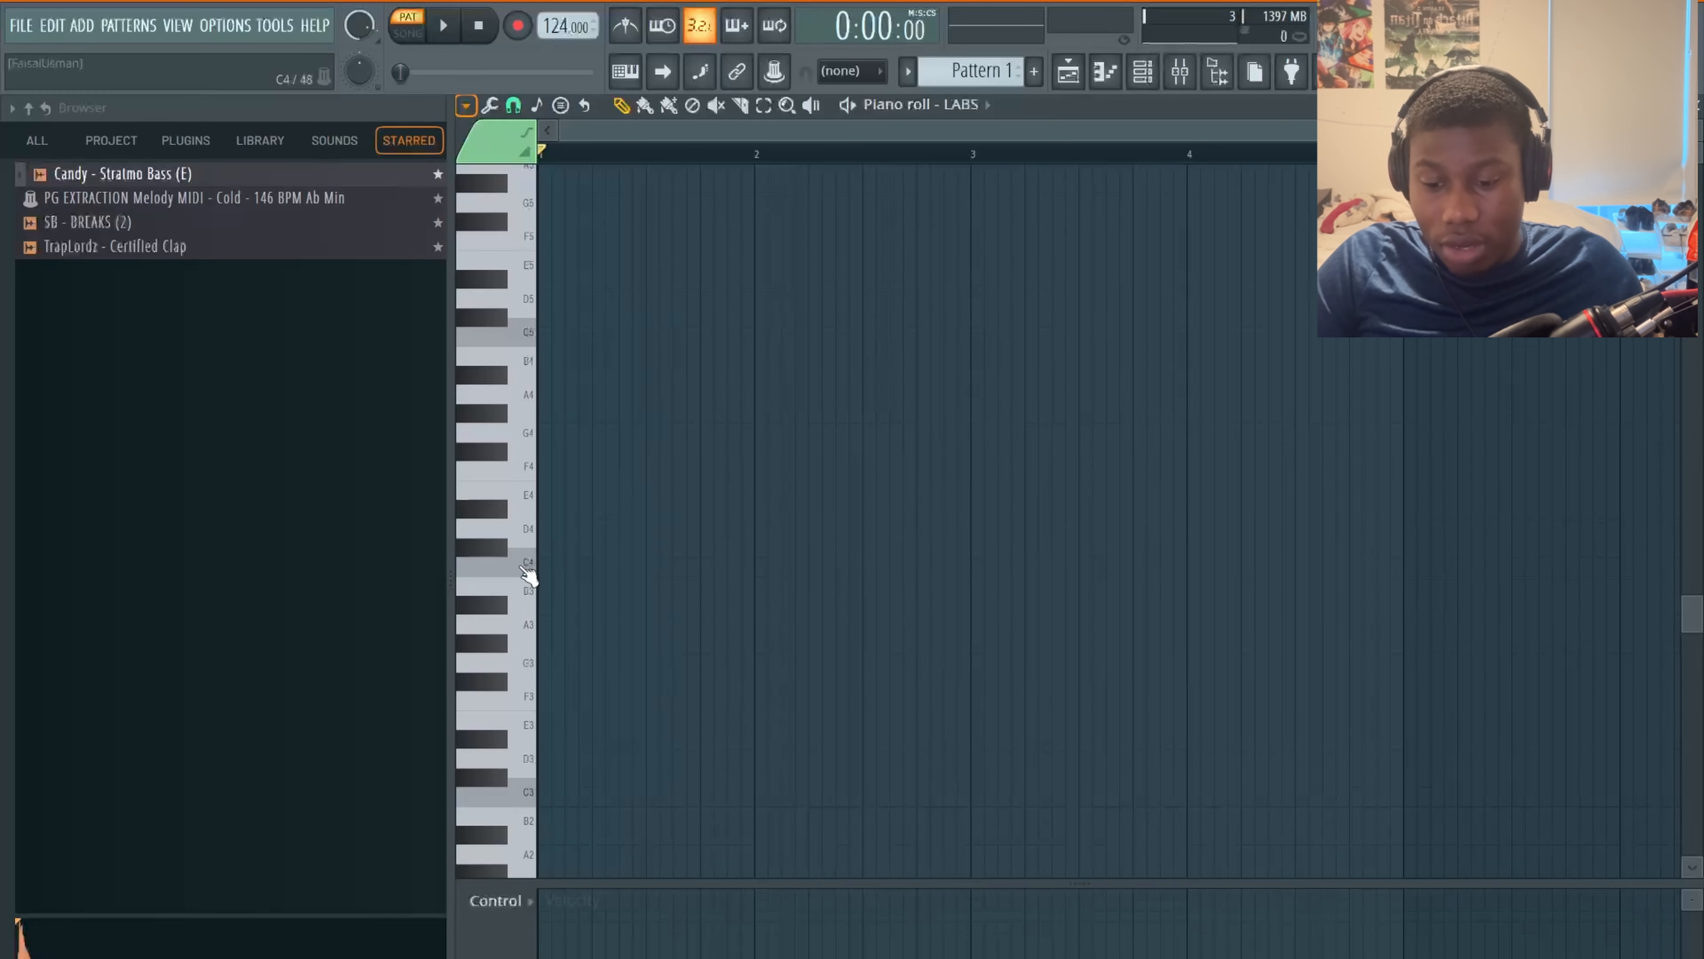
- Audition C4, G4 and a key between them on the piano roll keyboard
{"action": "left_click", "coordinate": [529, 574]}
{"action": "left_click", "coordinate": [529, 435]}
{"action": "left_click", "coordinate": [524, 478]}
{"action": "left_click", "coordinate": [523, 440]}
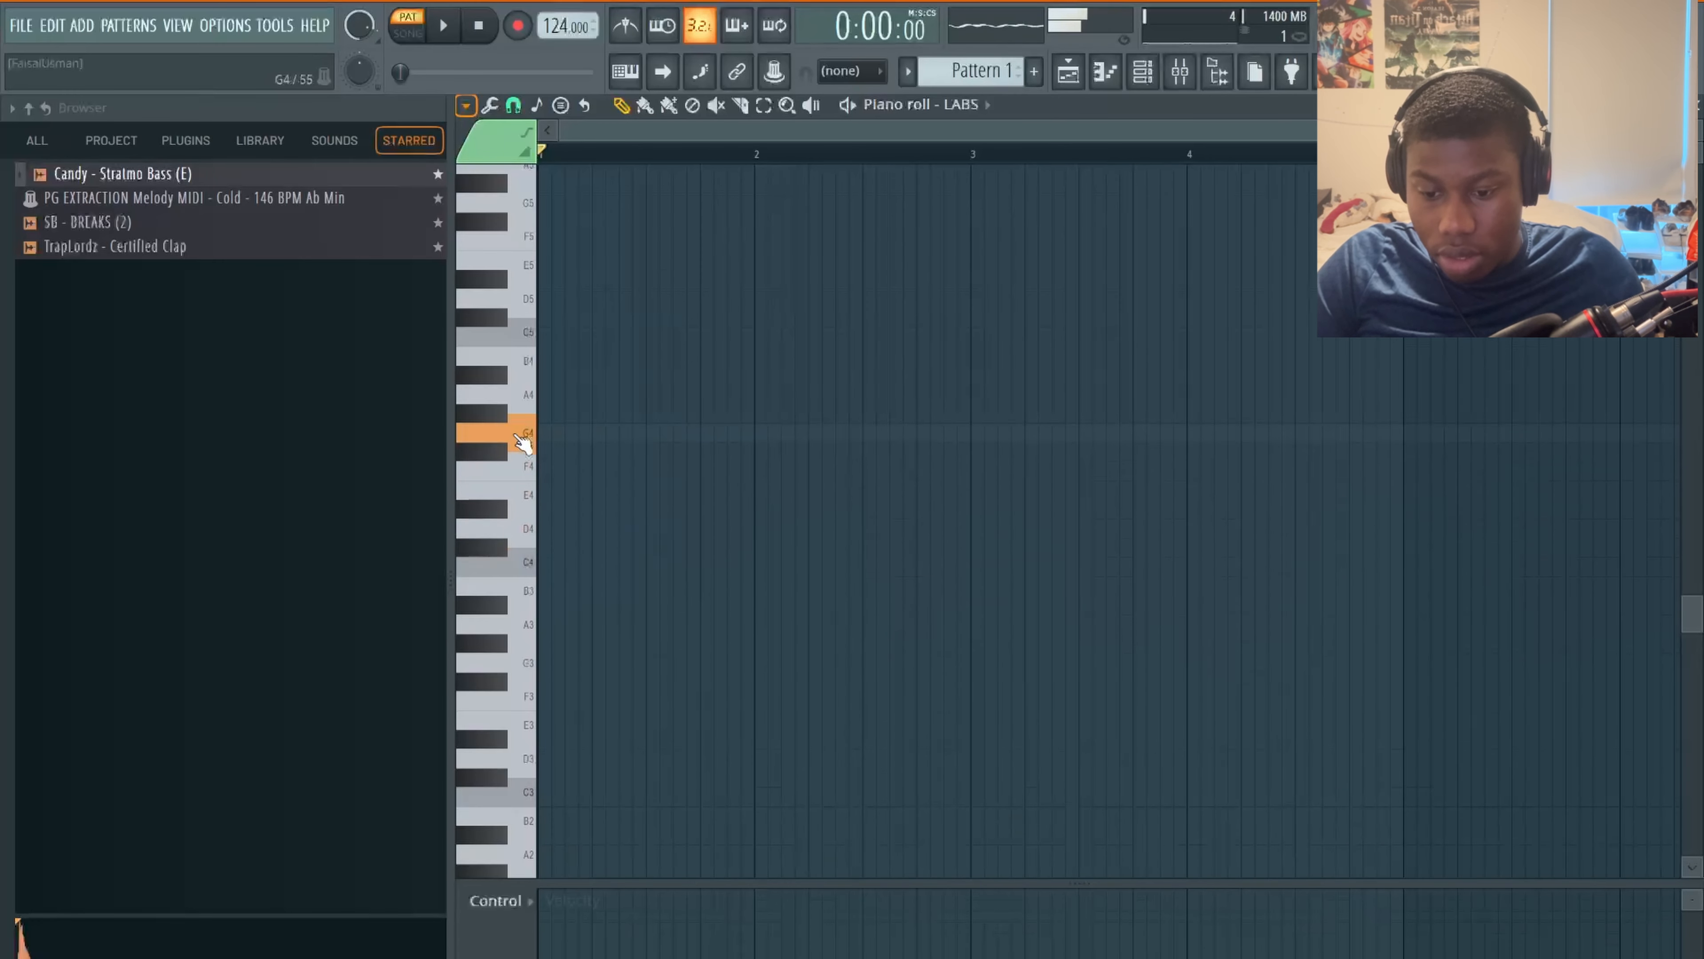
- Turn the piano roll's note grid highlights back on
{"action": "left_click", "coordinate": [467, 106]}
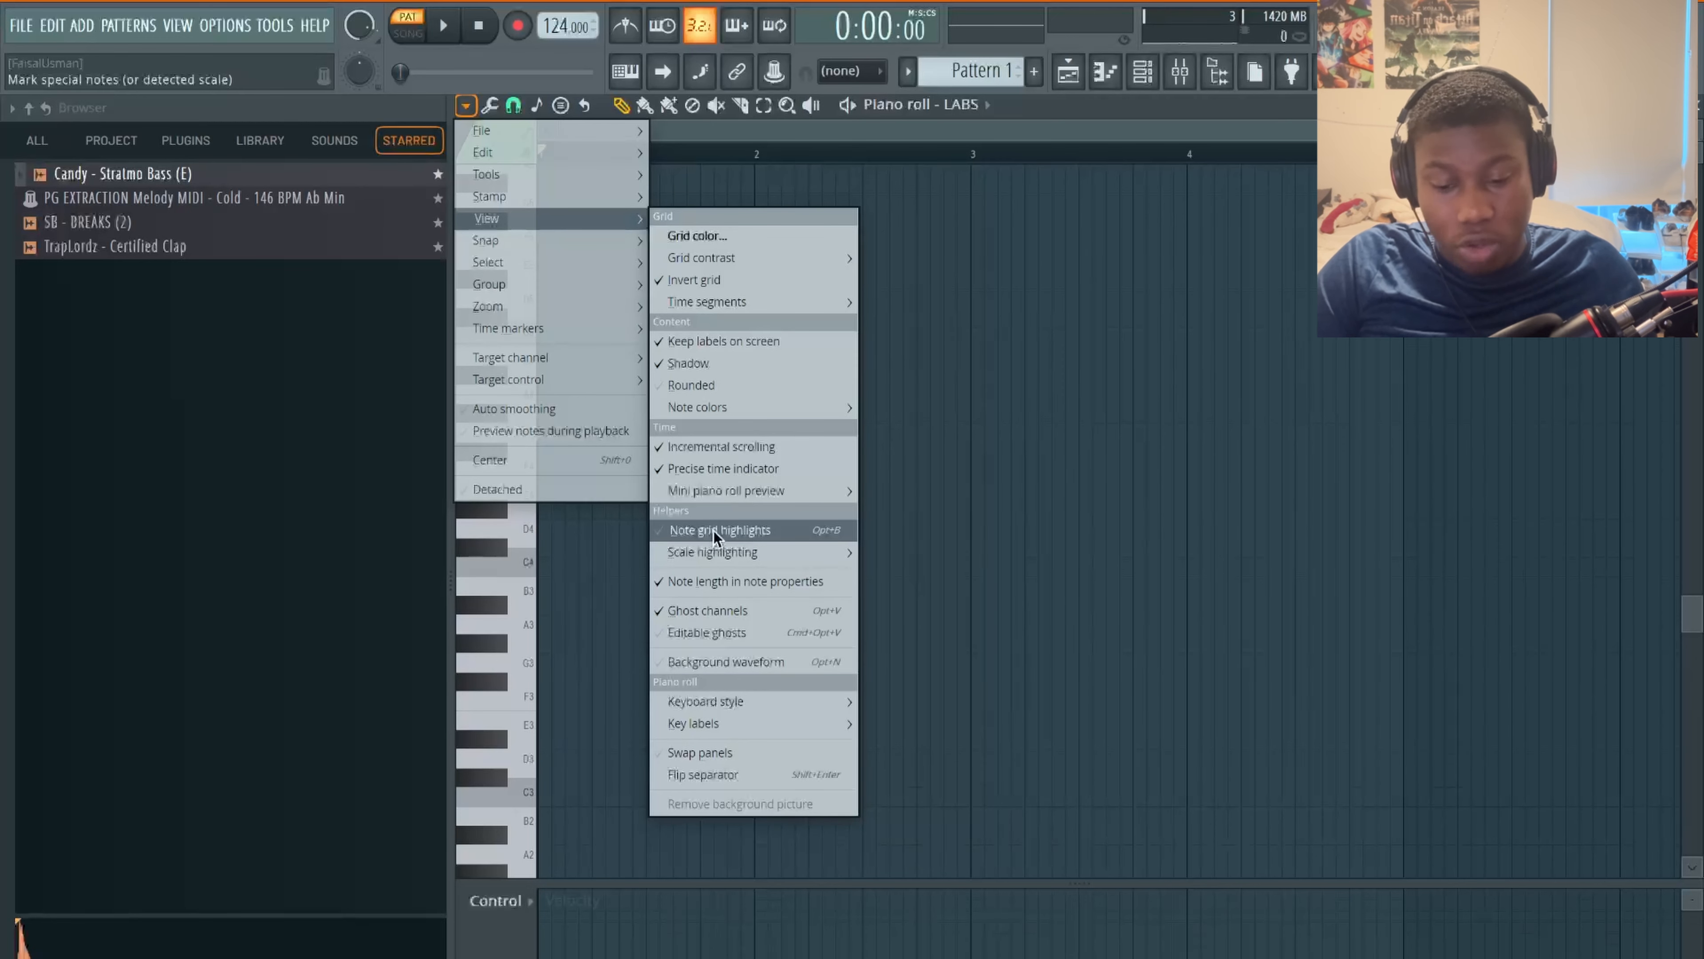
{"action": "left_click", "coordinate": [713, 530]}
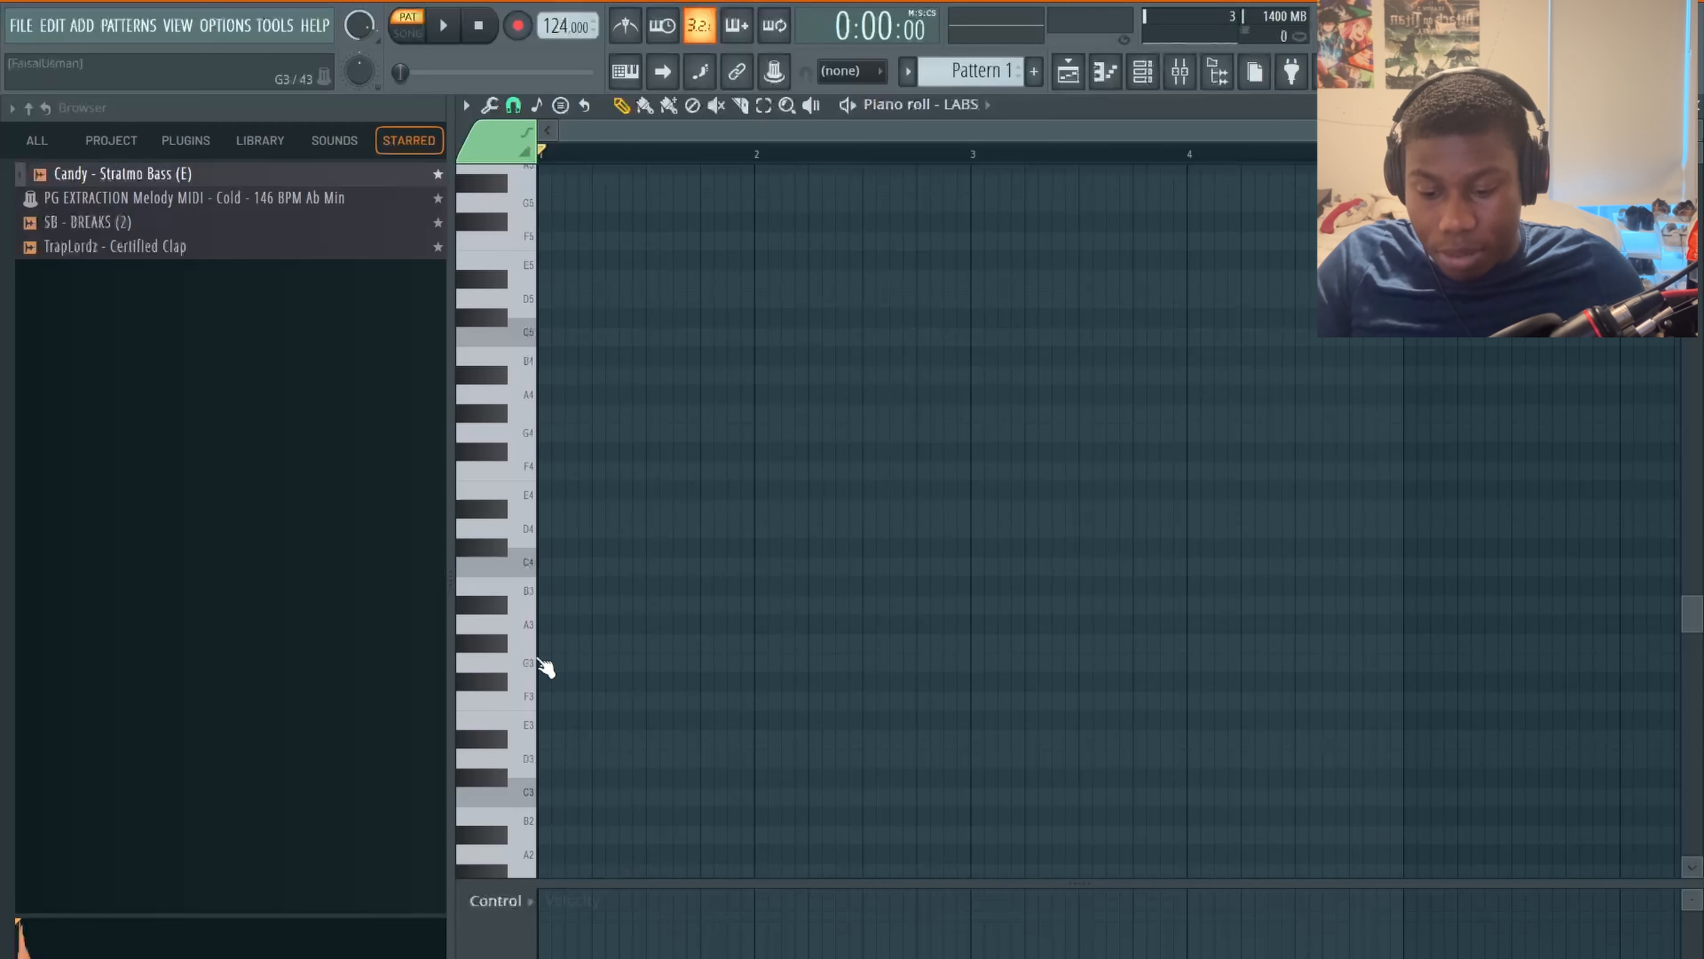
- Audition the C4 and C#4 keys on the piano roll keyboard
{"action": "scroll", "coordinate": [557, 656], "scroll_direction": "up", "scroll_amount": 3}
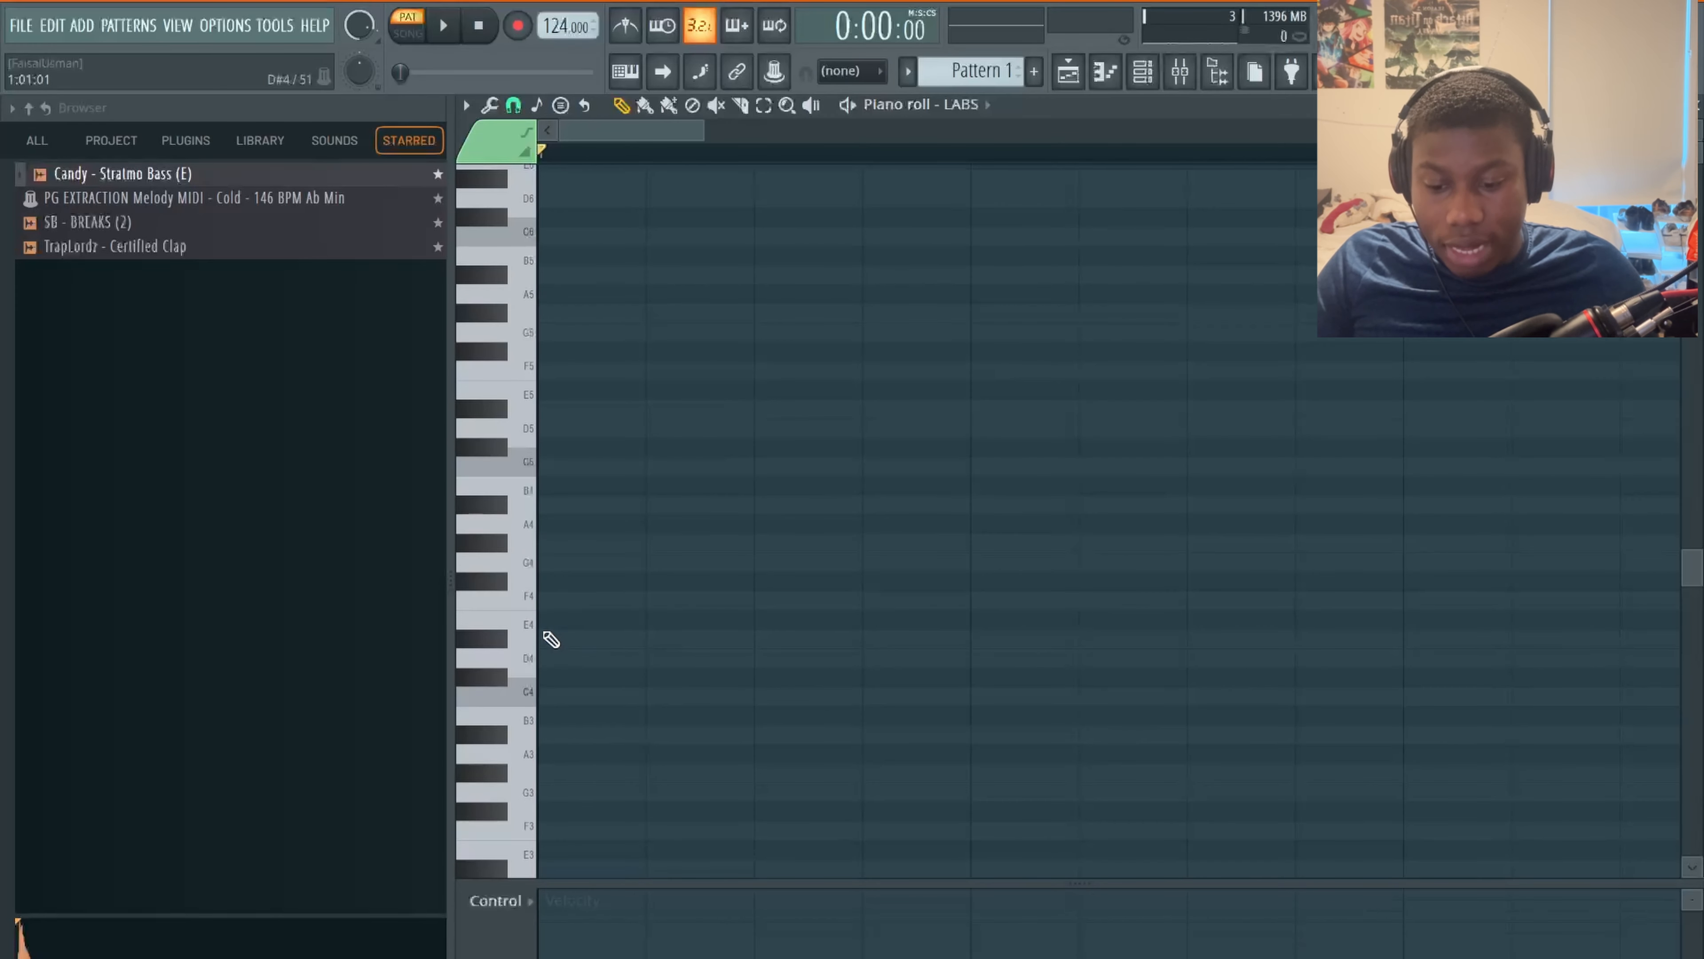
{"action": "left_click", "coordinate": [530, 672]}
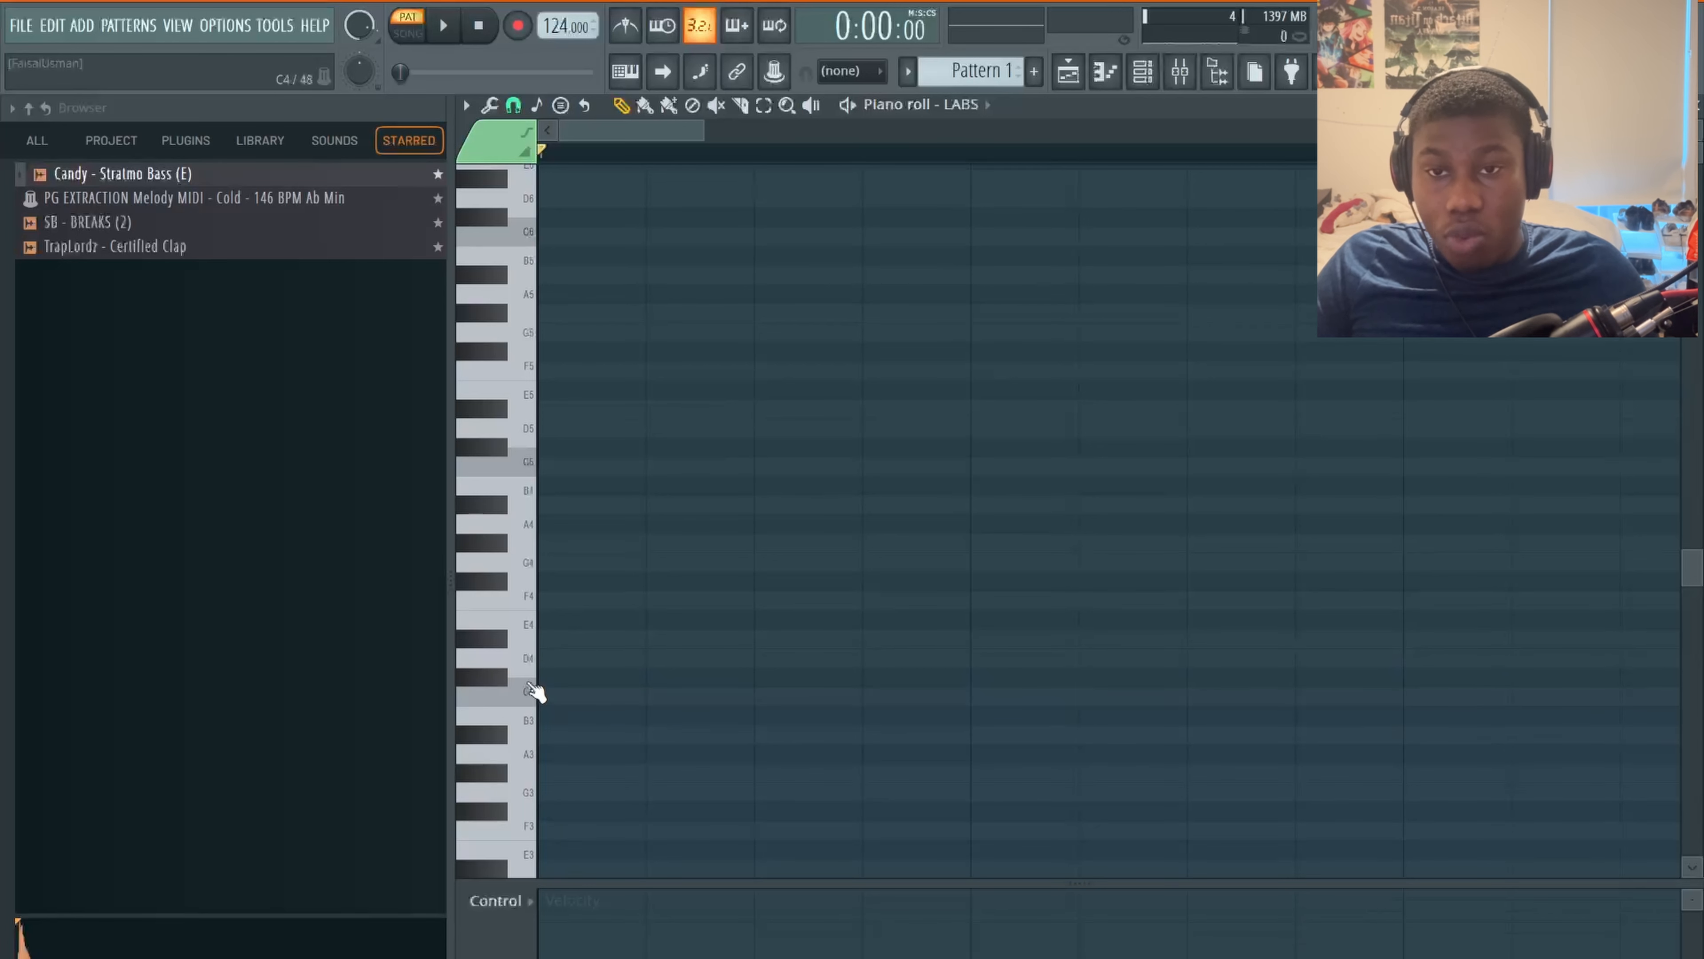
{"action": "left_click", "coordinate": [502, 679]}
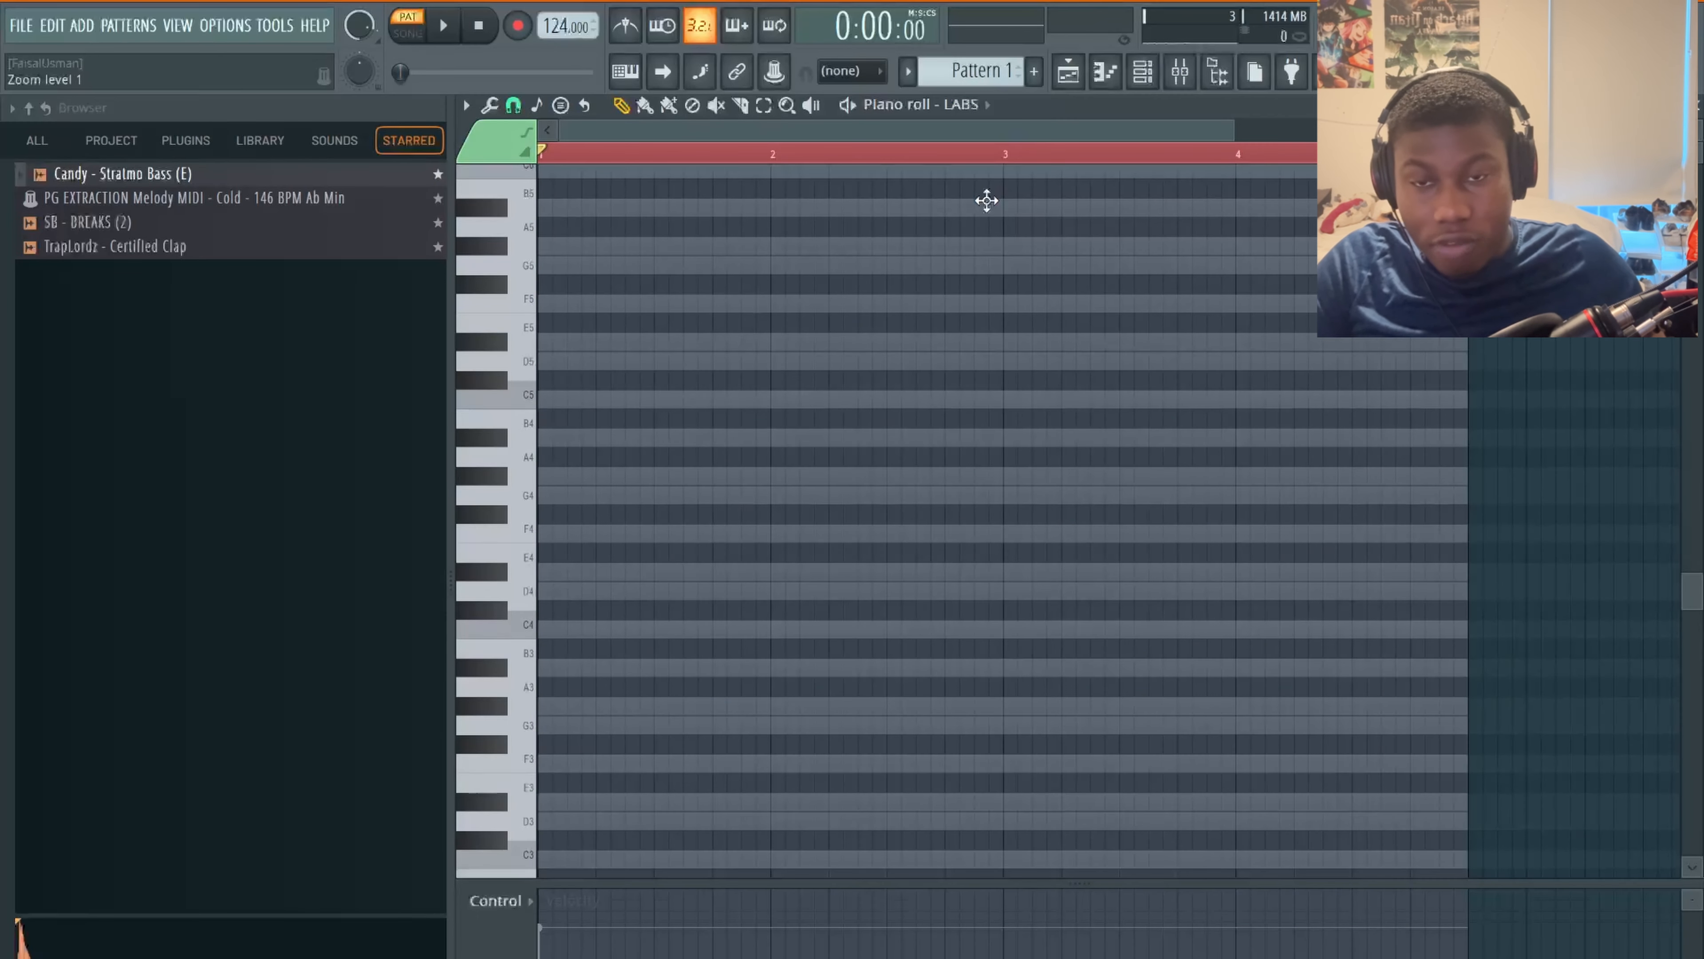
- Review the piano roll's view helper options, including scale highlighting and ghost channels
{"action": "left_click", "coordinate": [466, 105]}
{"action": "mouse_move", "coordinate": [491, 228]}
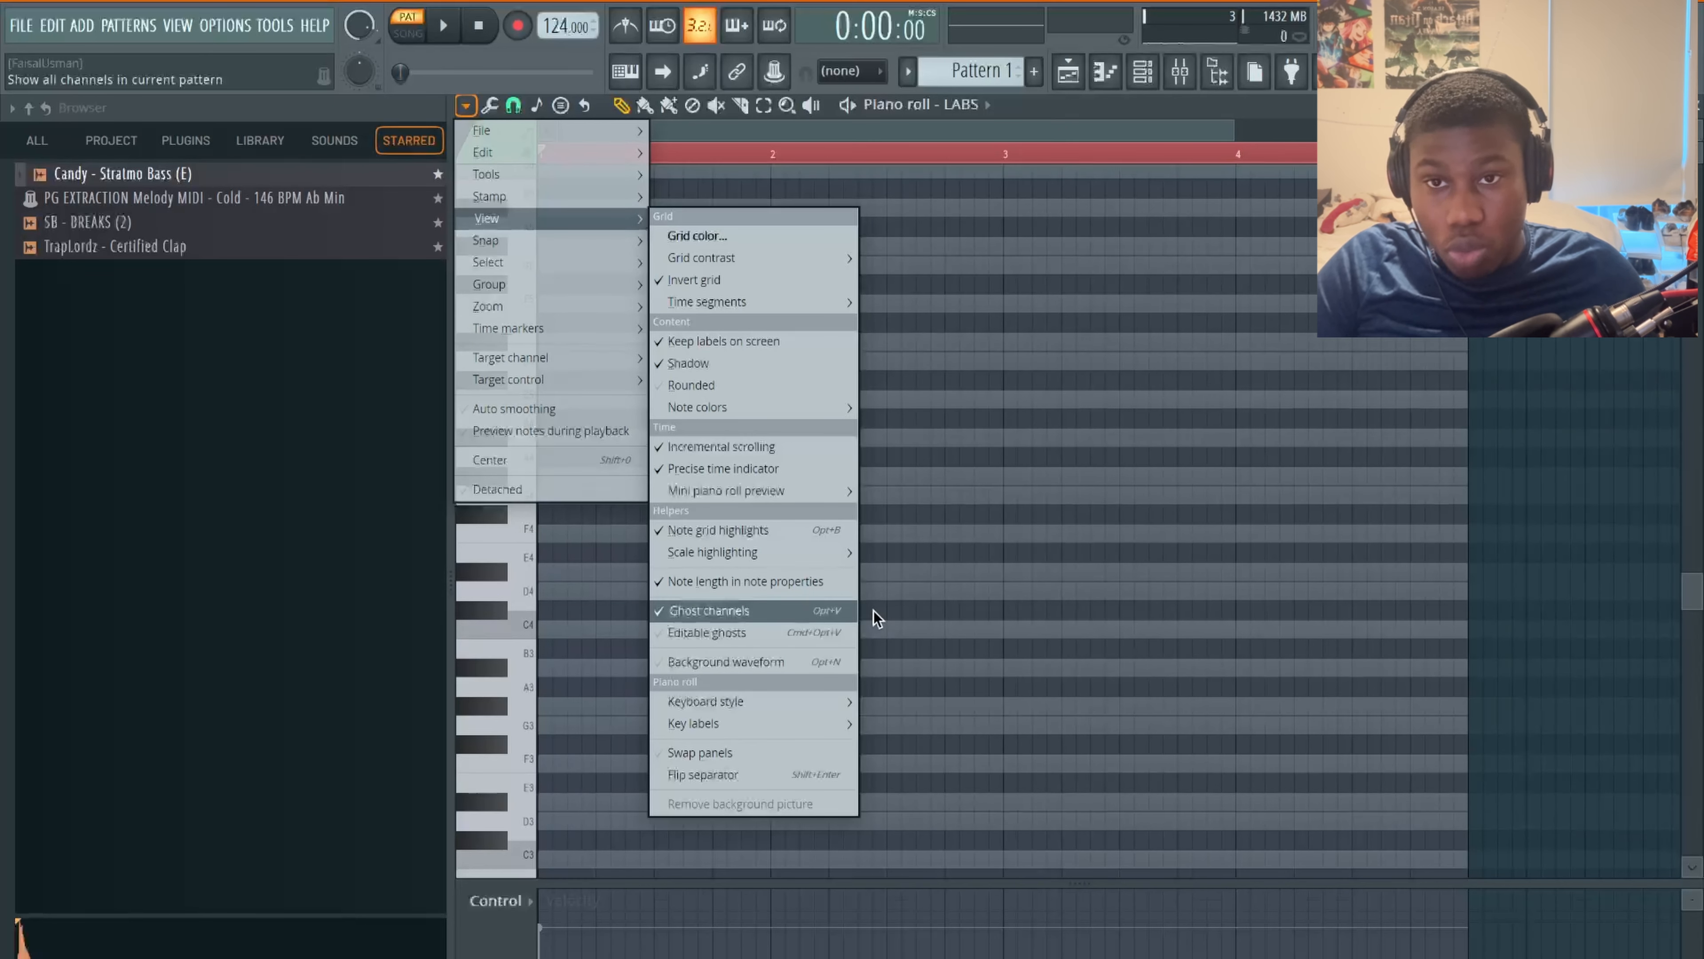
{"action": "left_click", "coordinate": [966, 584]}
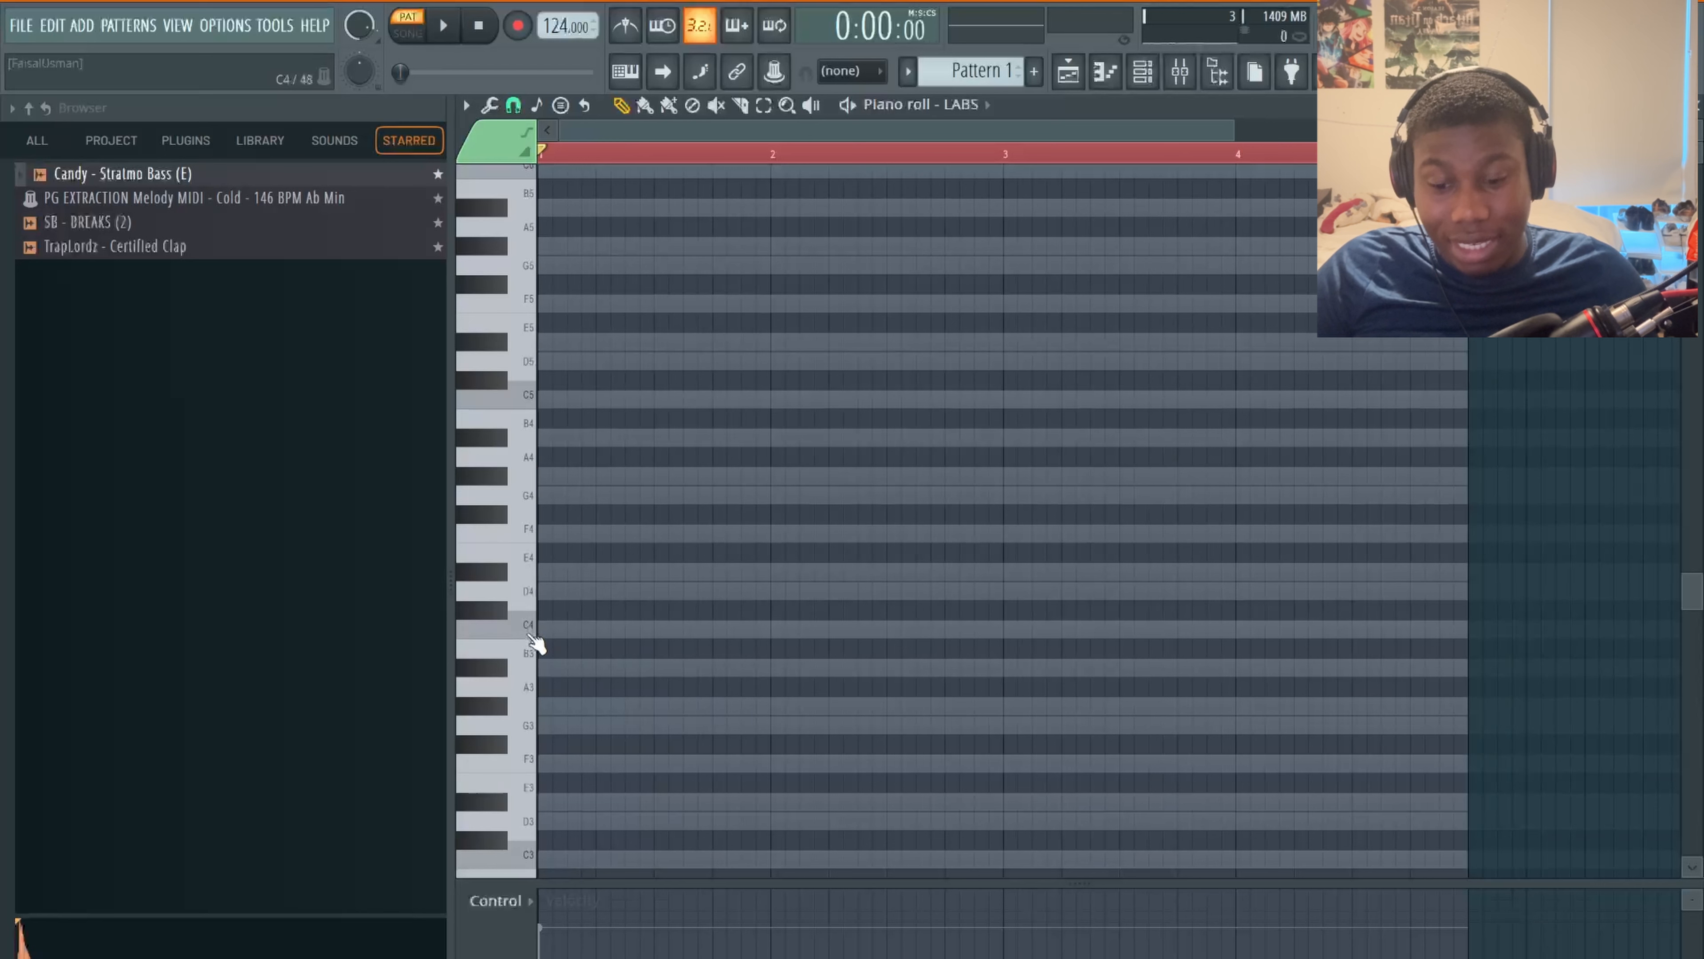
- Draw one-bar notes C4, D#4 and G4 in bar 1 as a C minor chord and play it
{"action": "left_click", "coordinate": [581, 629]}
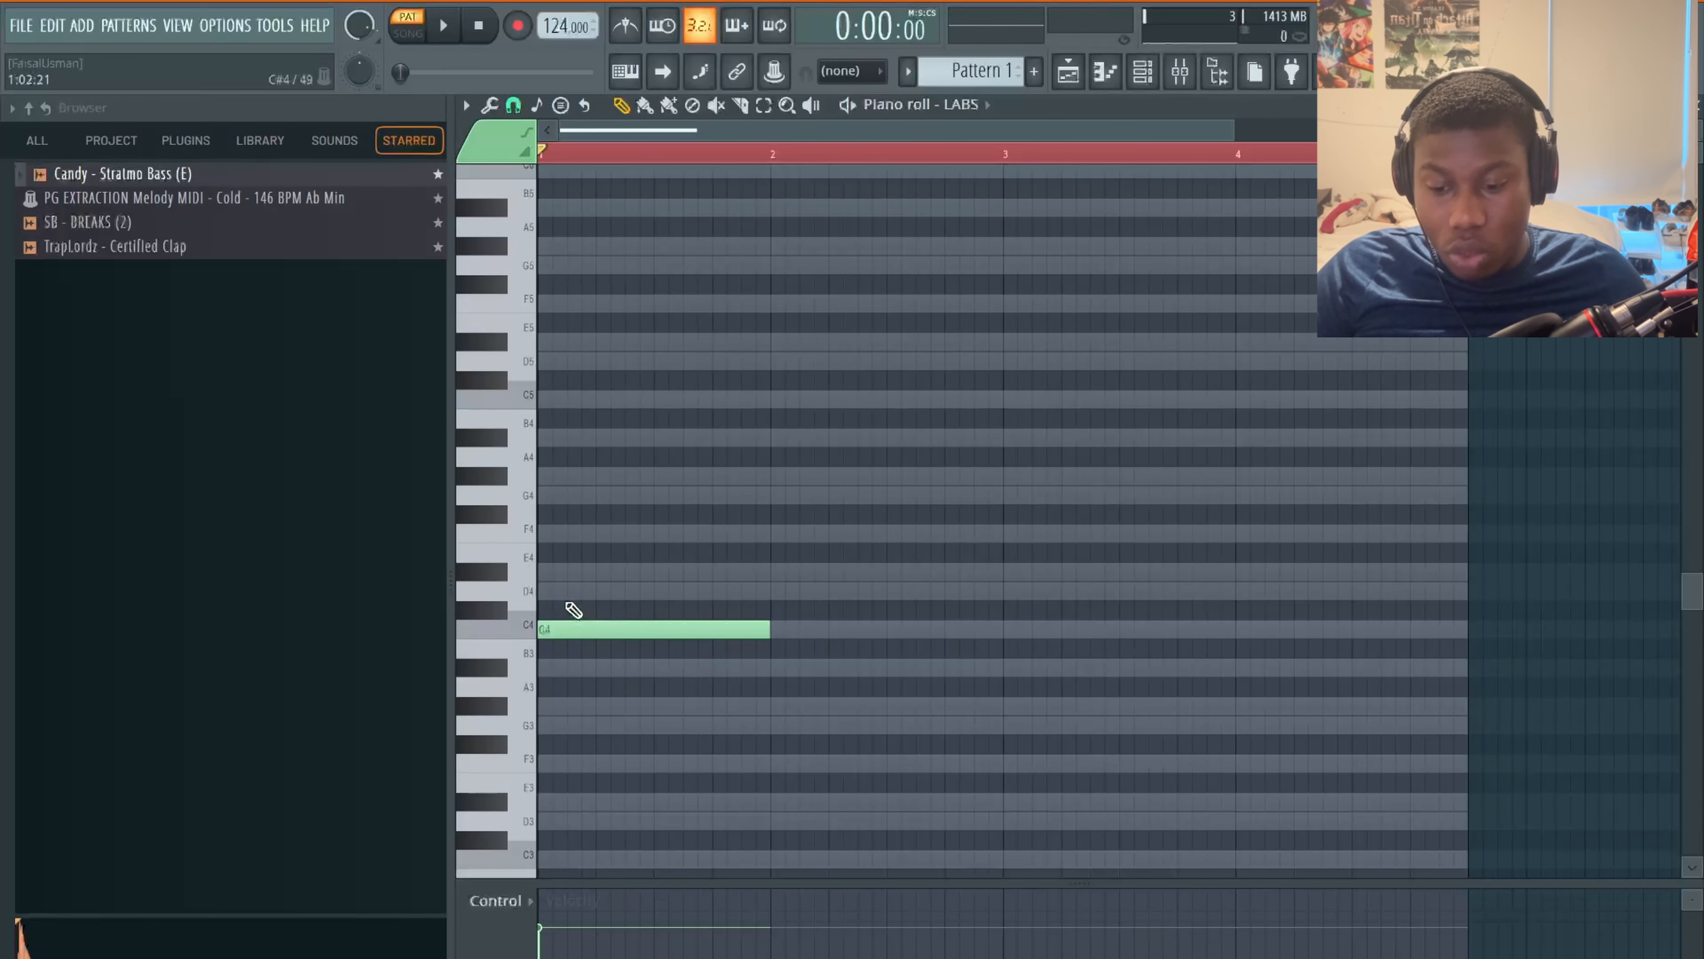
{"action": "mouse_move", "coordinate": [567, 598]}
{"action": "left_mouse_down"}
{"action": "mouse_move", "coordinate": [537, 592]}
{"action": "mouse_move", "coordinate": [540, 572]}
{"action": "left_mouse_up"}
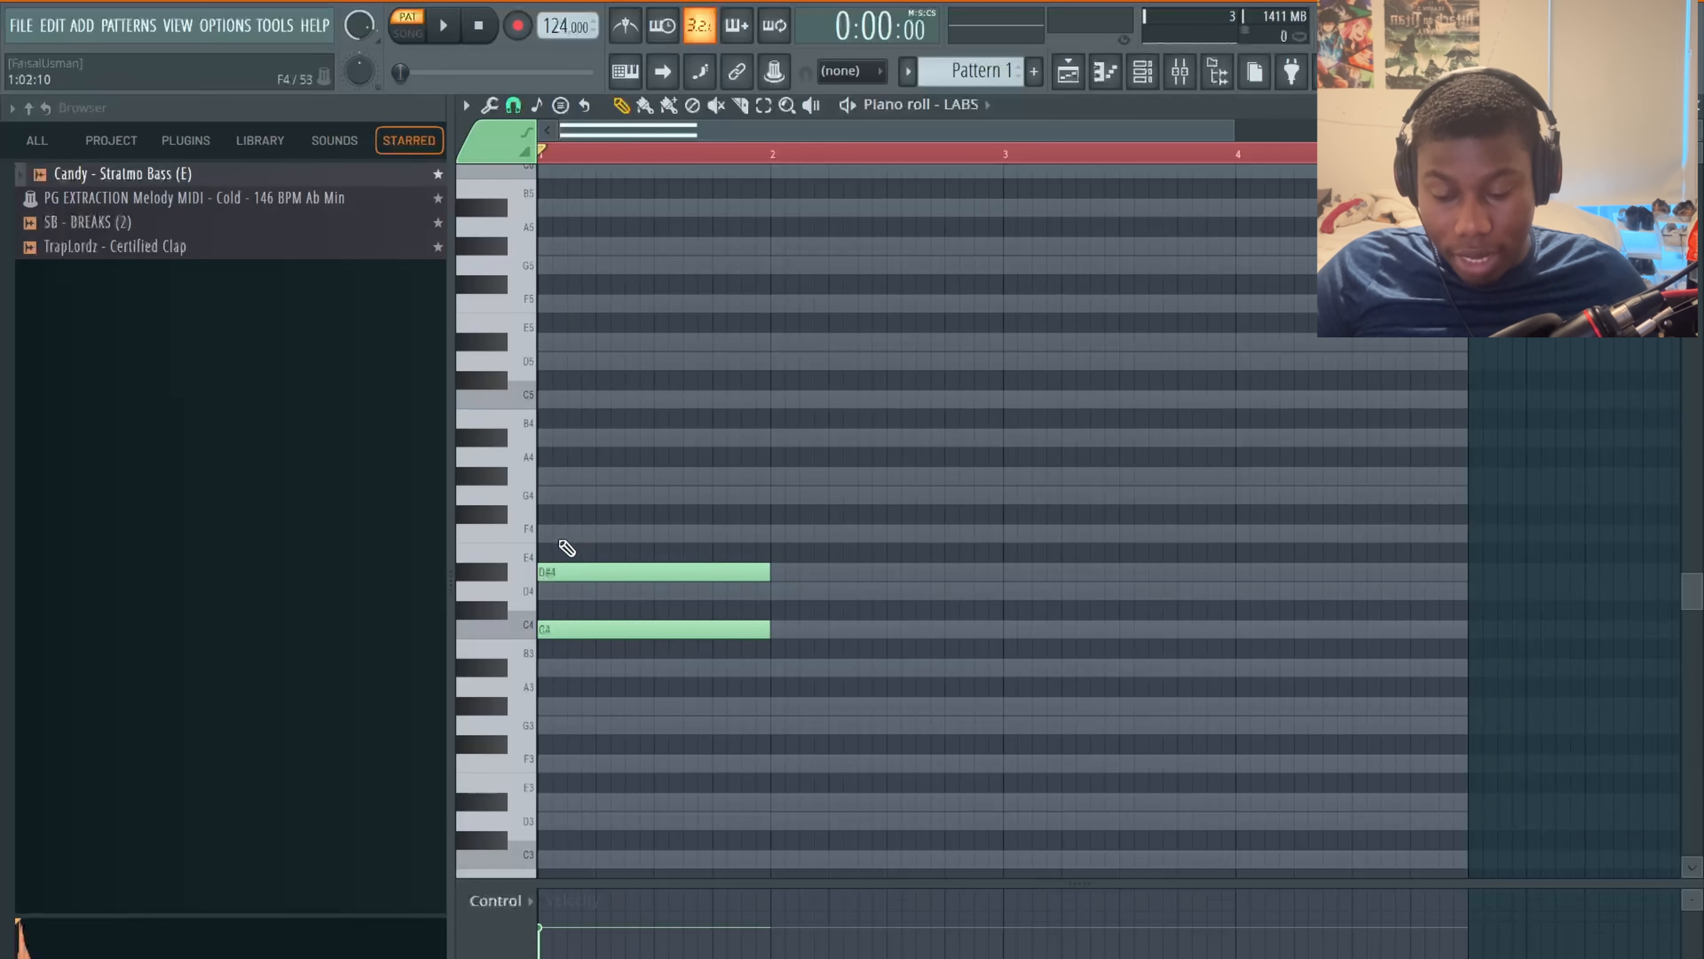
{"action": "left_click", "coordinate": [552, 495]}
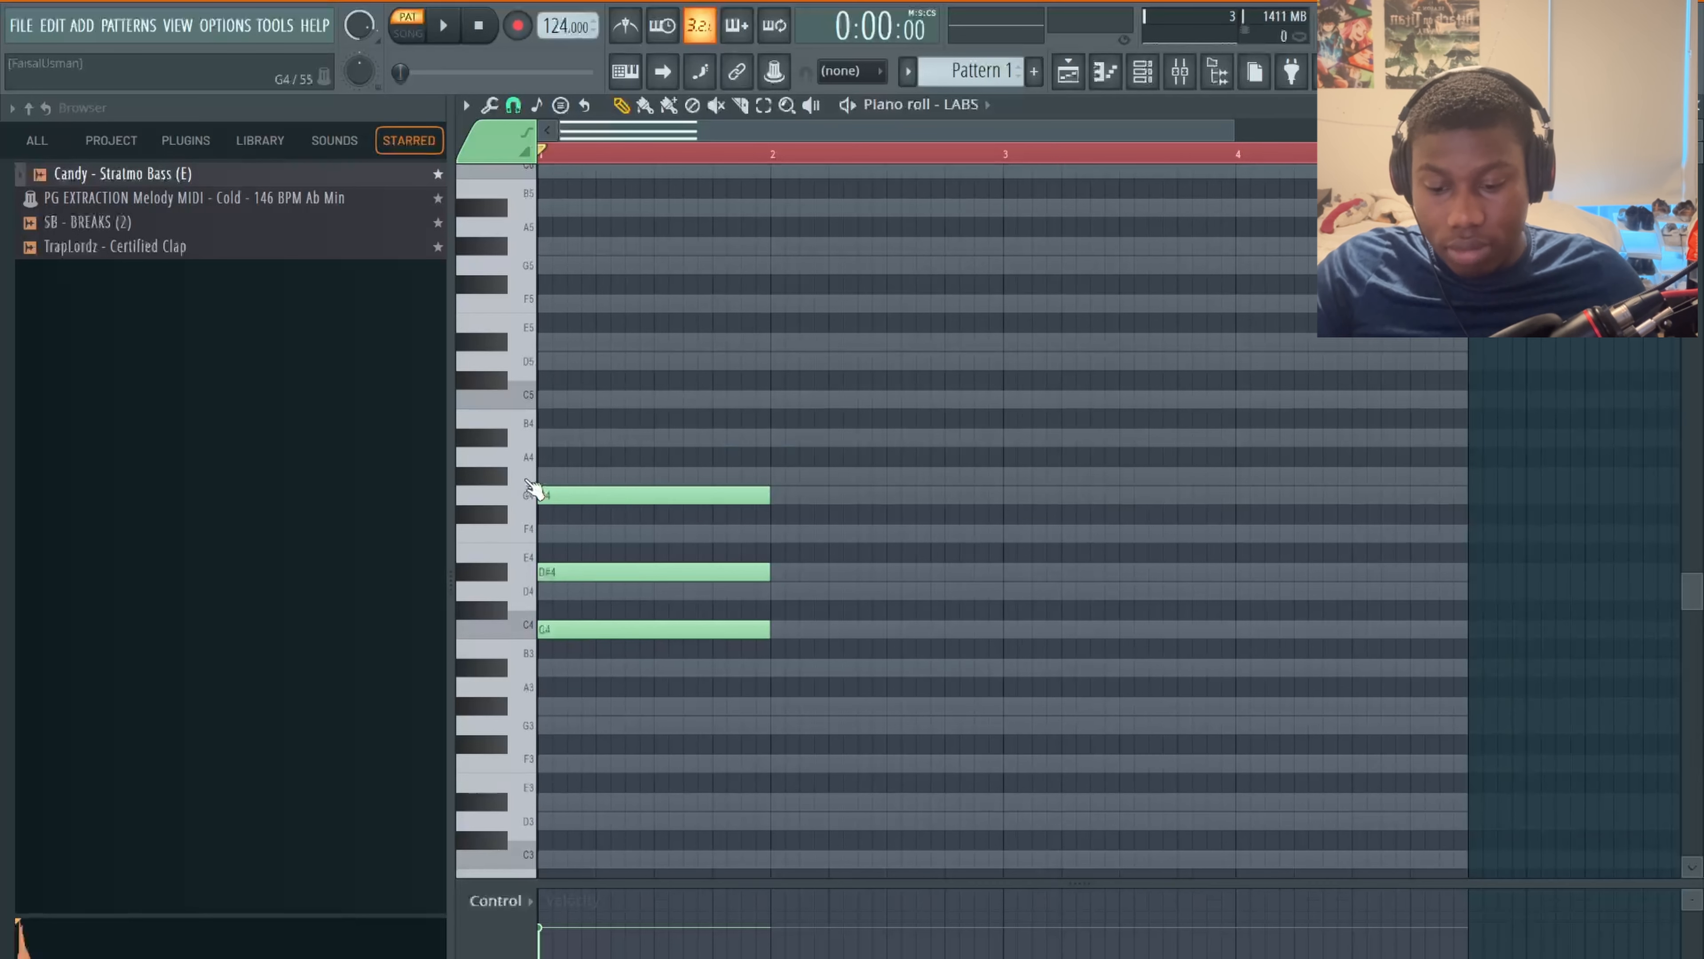
{"action": "key", "text": "space"}
{"action": "key", "text": "space"}
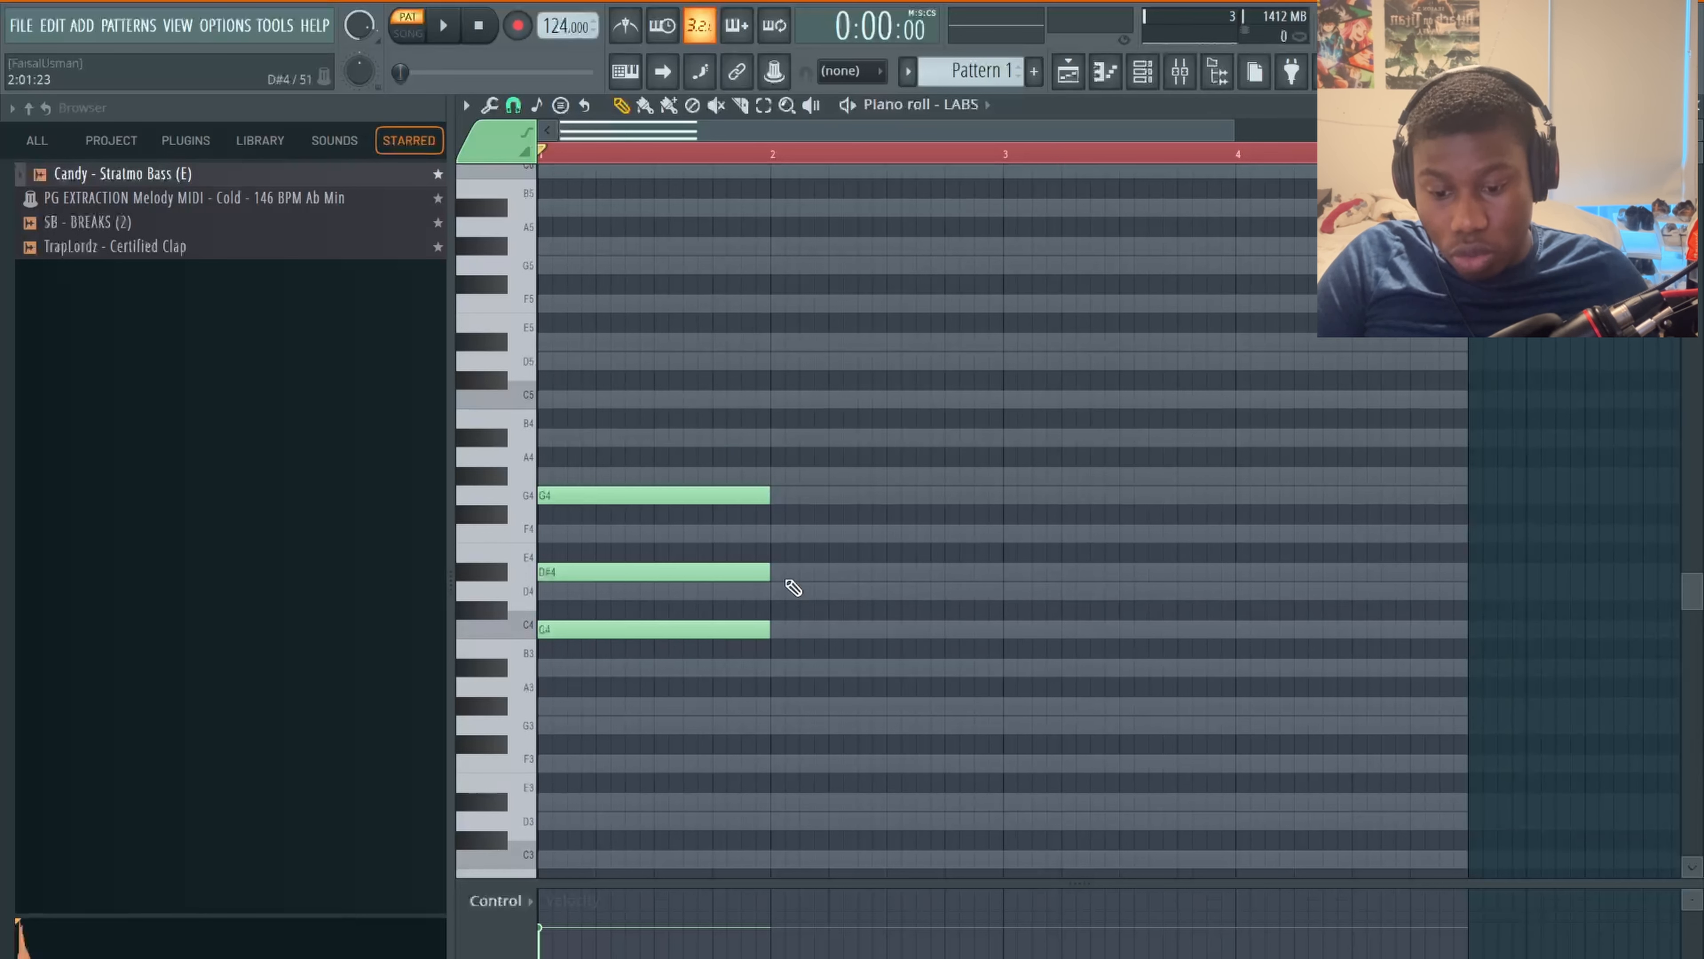
- Raise the chord's middle note to E4, play the chord, and lower that note again
{"action": "left_click_drag", "start_coordinate": [749, 571], "coordinate": [746, 549]}
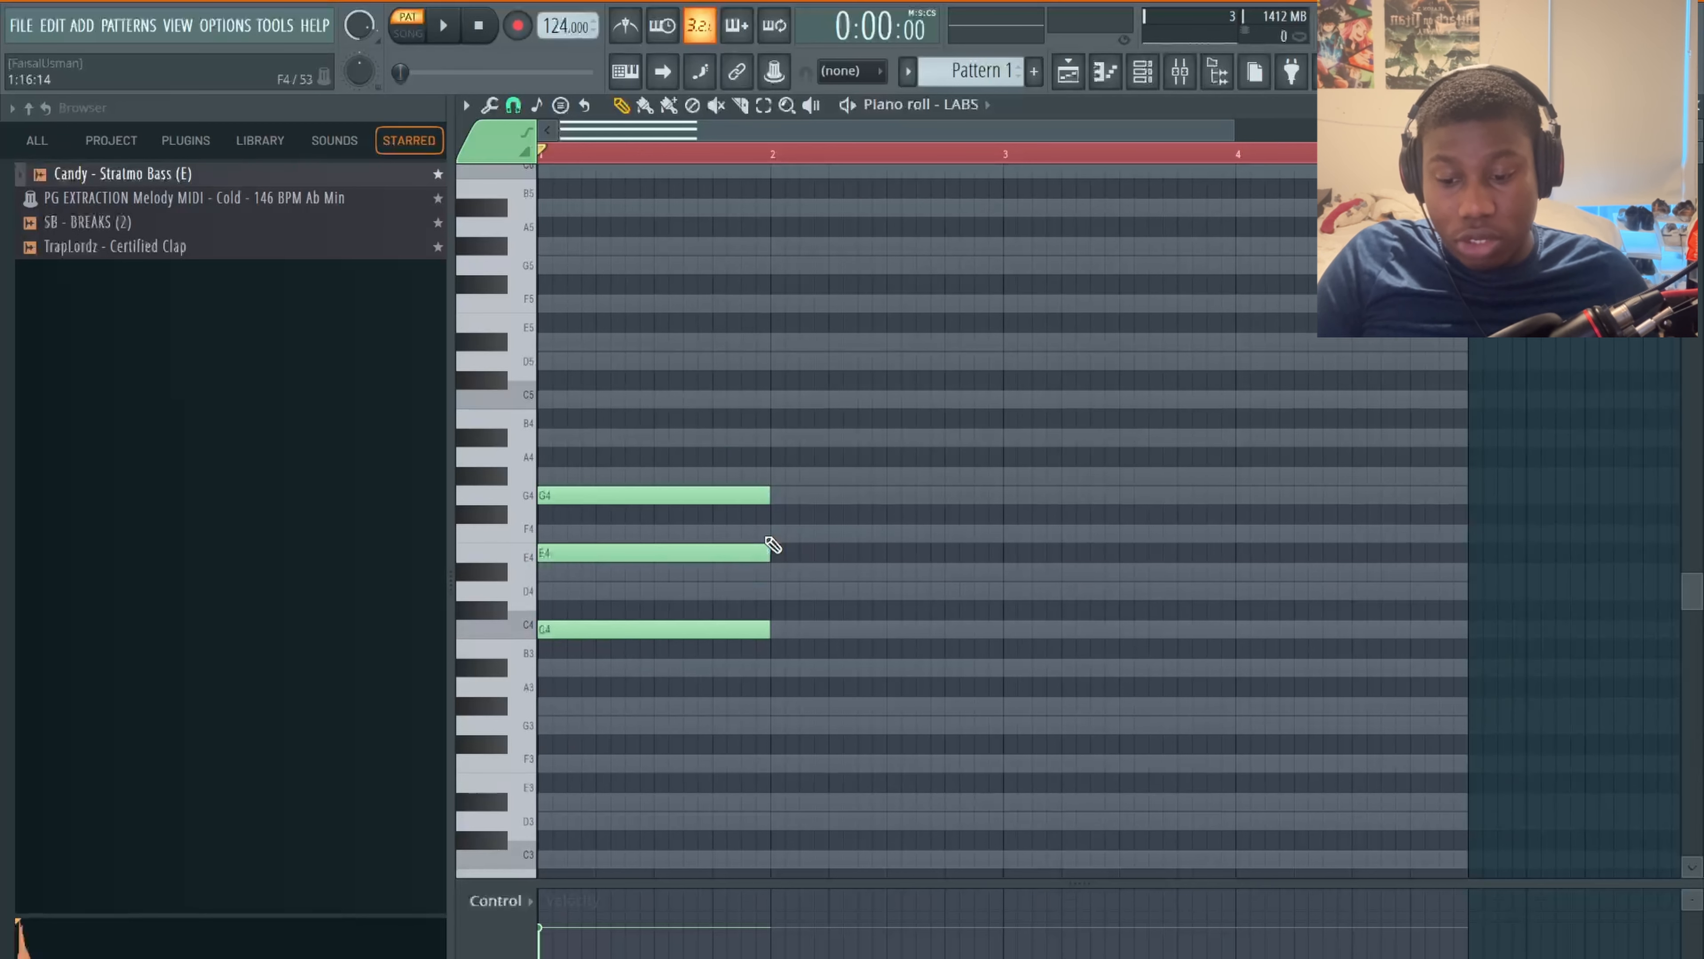
{"action": "key", "text": "space"}
{"action": "key", "text": "space"}
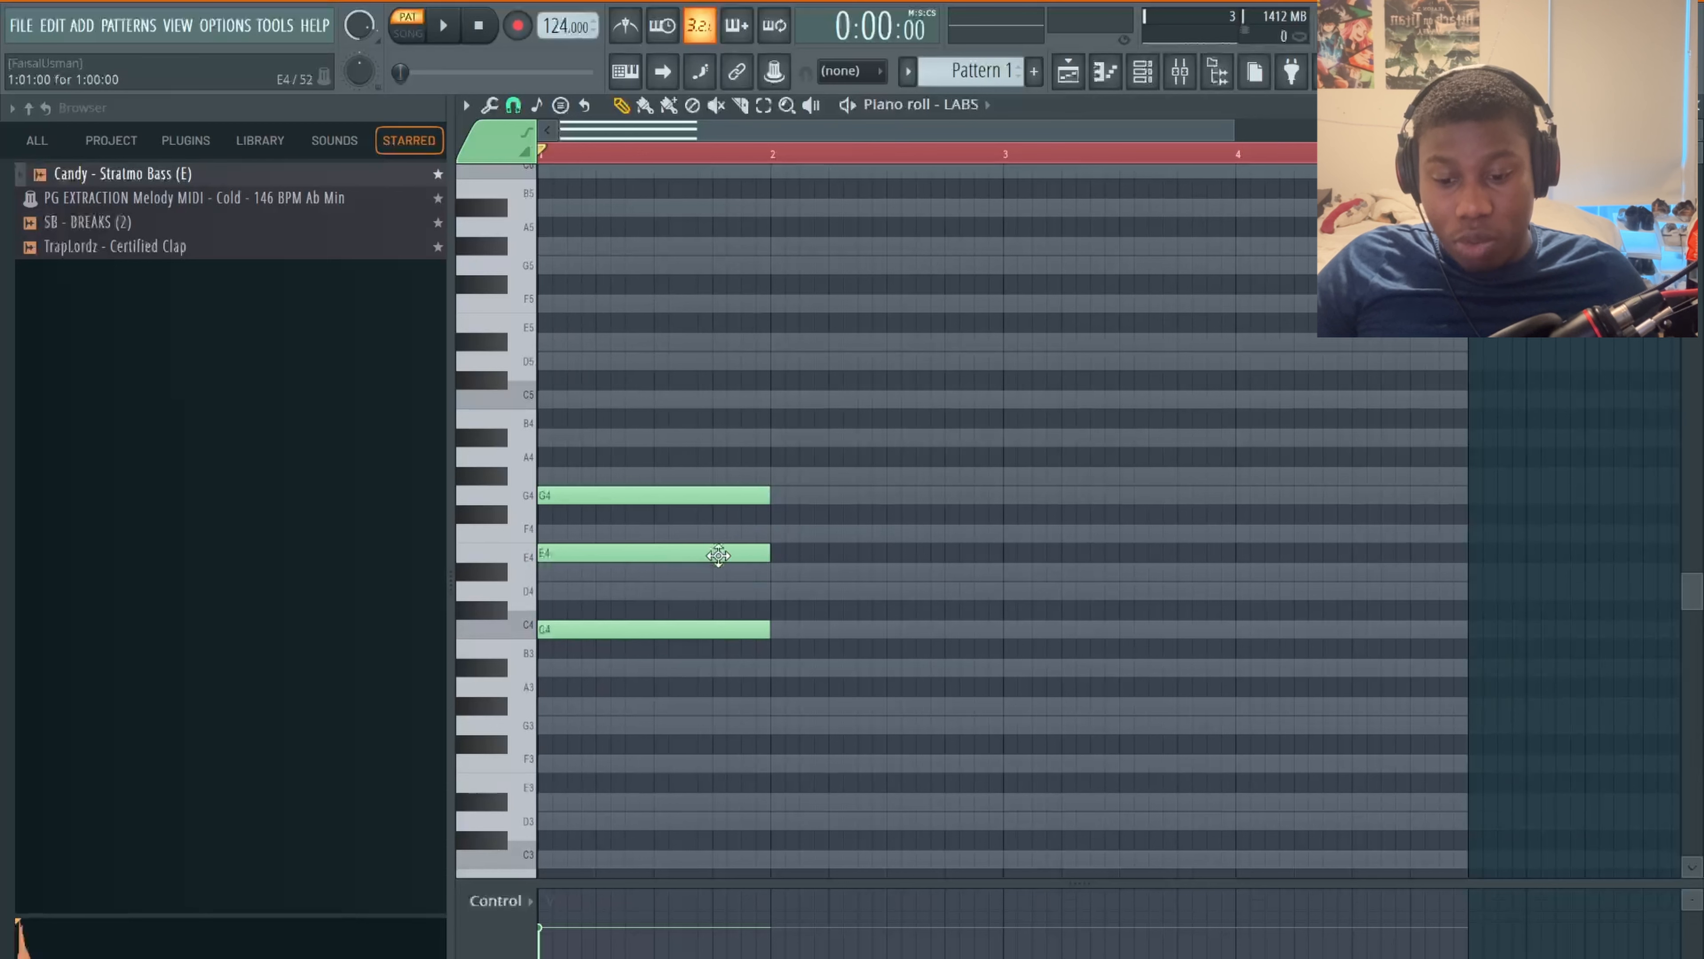
{"action": "left_click_drag", "start_coordinate": [716, 557], "coordinate": [722, 592]}
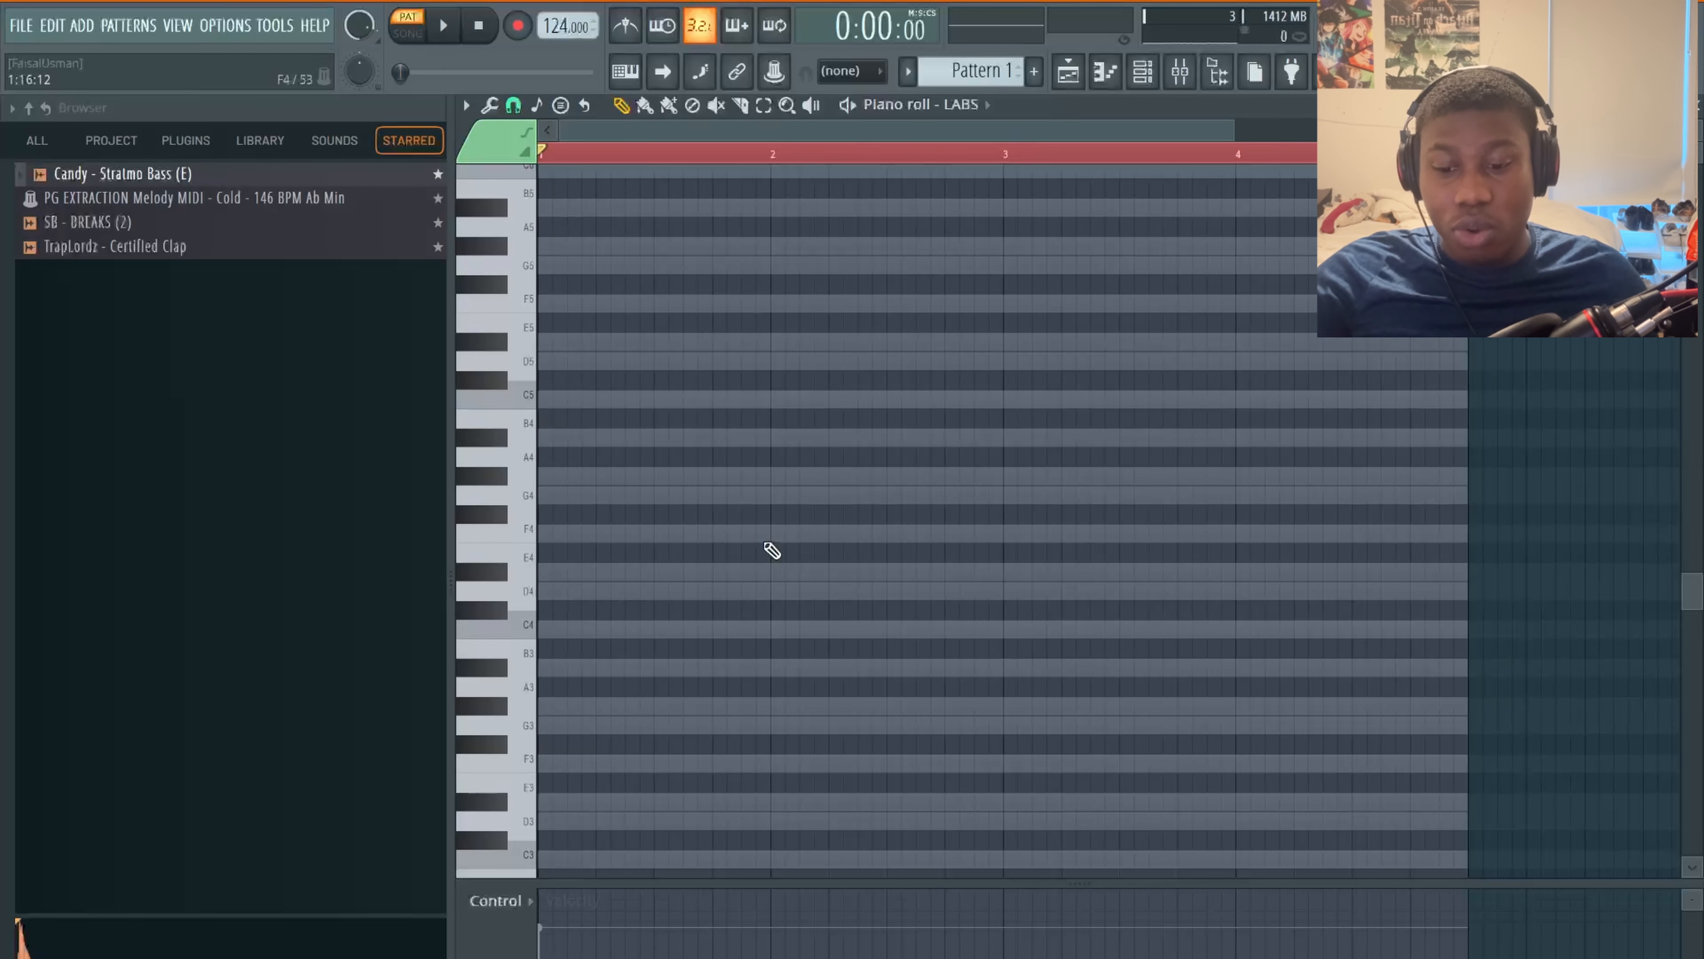
- Audition the C minor scale keys one by one upward from C4 on the piano roll keyboard
{"action": "left_click", "coordinate": [519, 624]}
{"action": "left_click", "coordinate": [526, 595]}
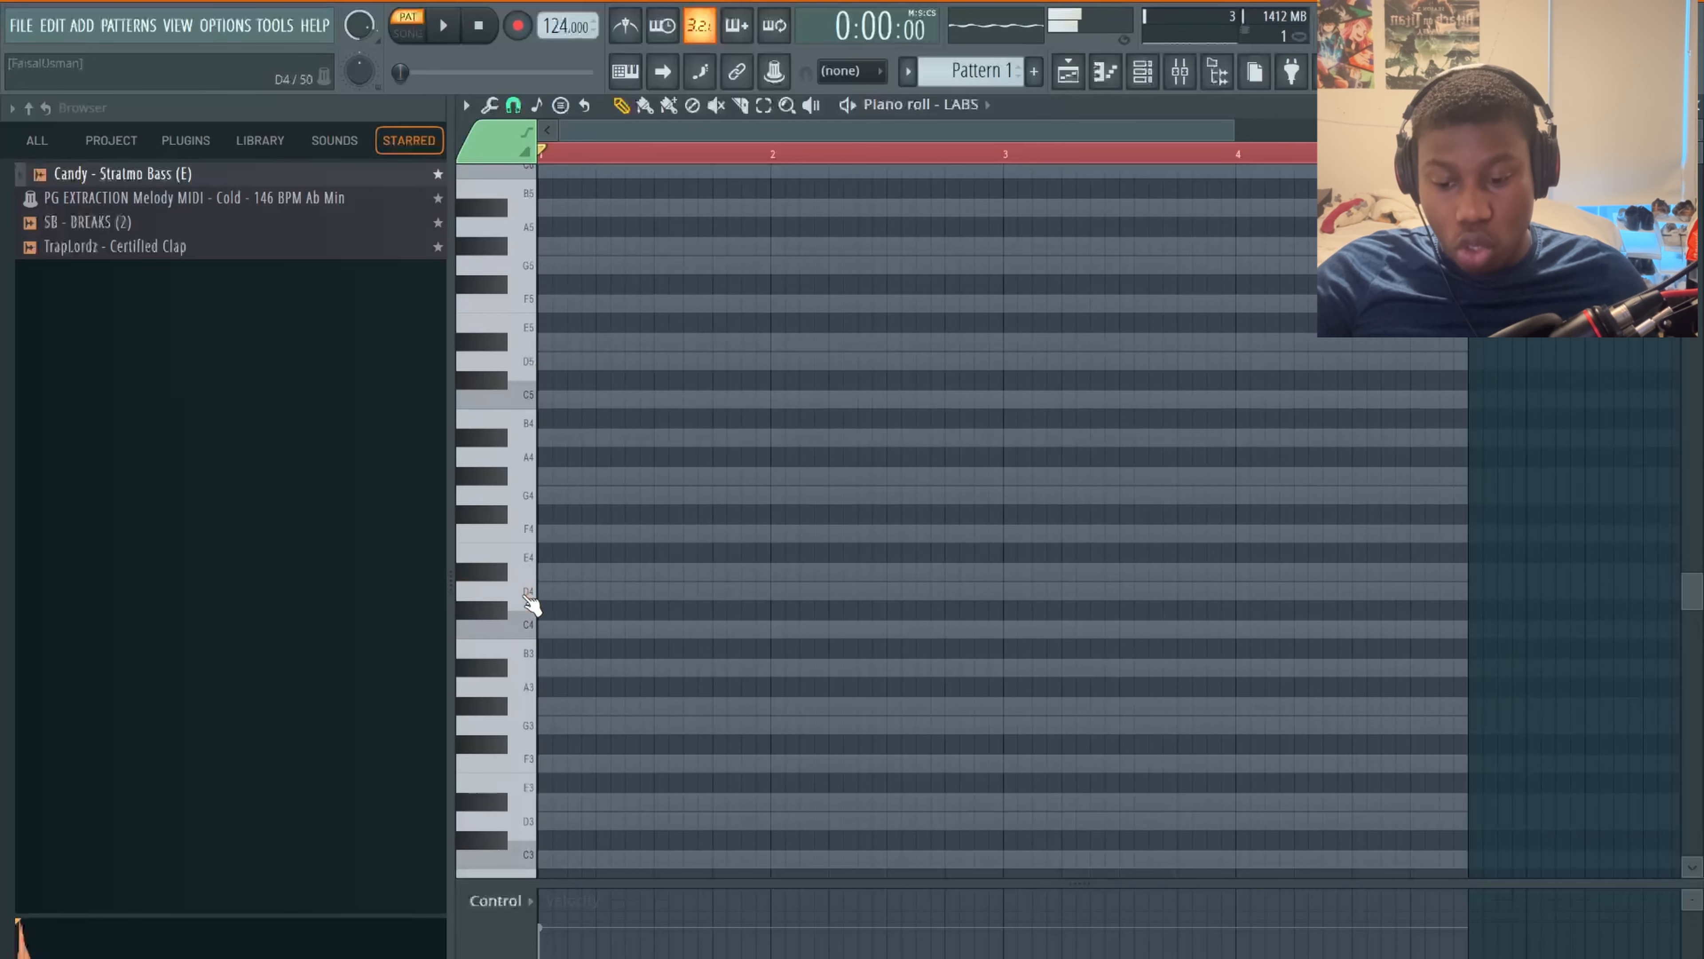
{"action": "left_click", "coordinate": [507, 576]}
{"action": "left_click", "coordinate": [532, 537]}
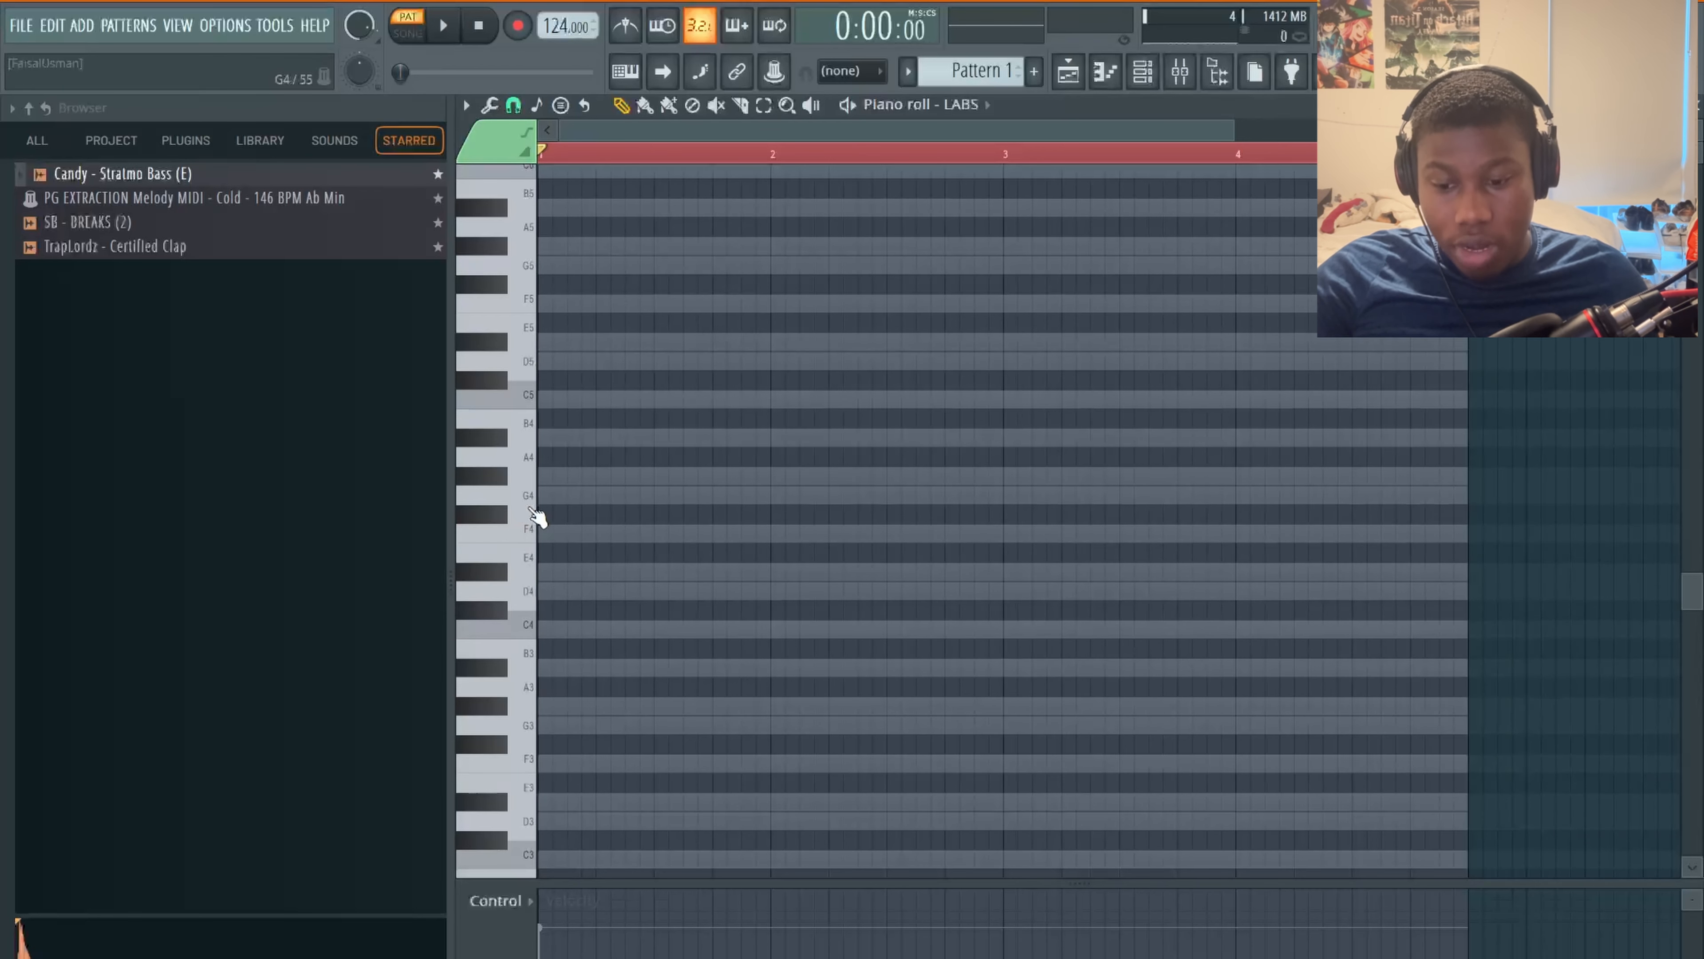
{"action": "left_click", "coordinate": [529, 502]}
{"action": "left_click", "coordinate": [490, 482]}
{"action": "left_click", "coordinate": [508, 454]}
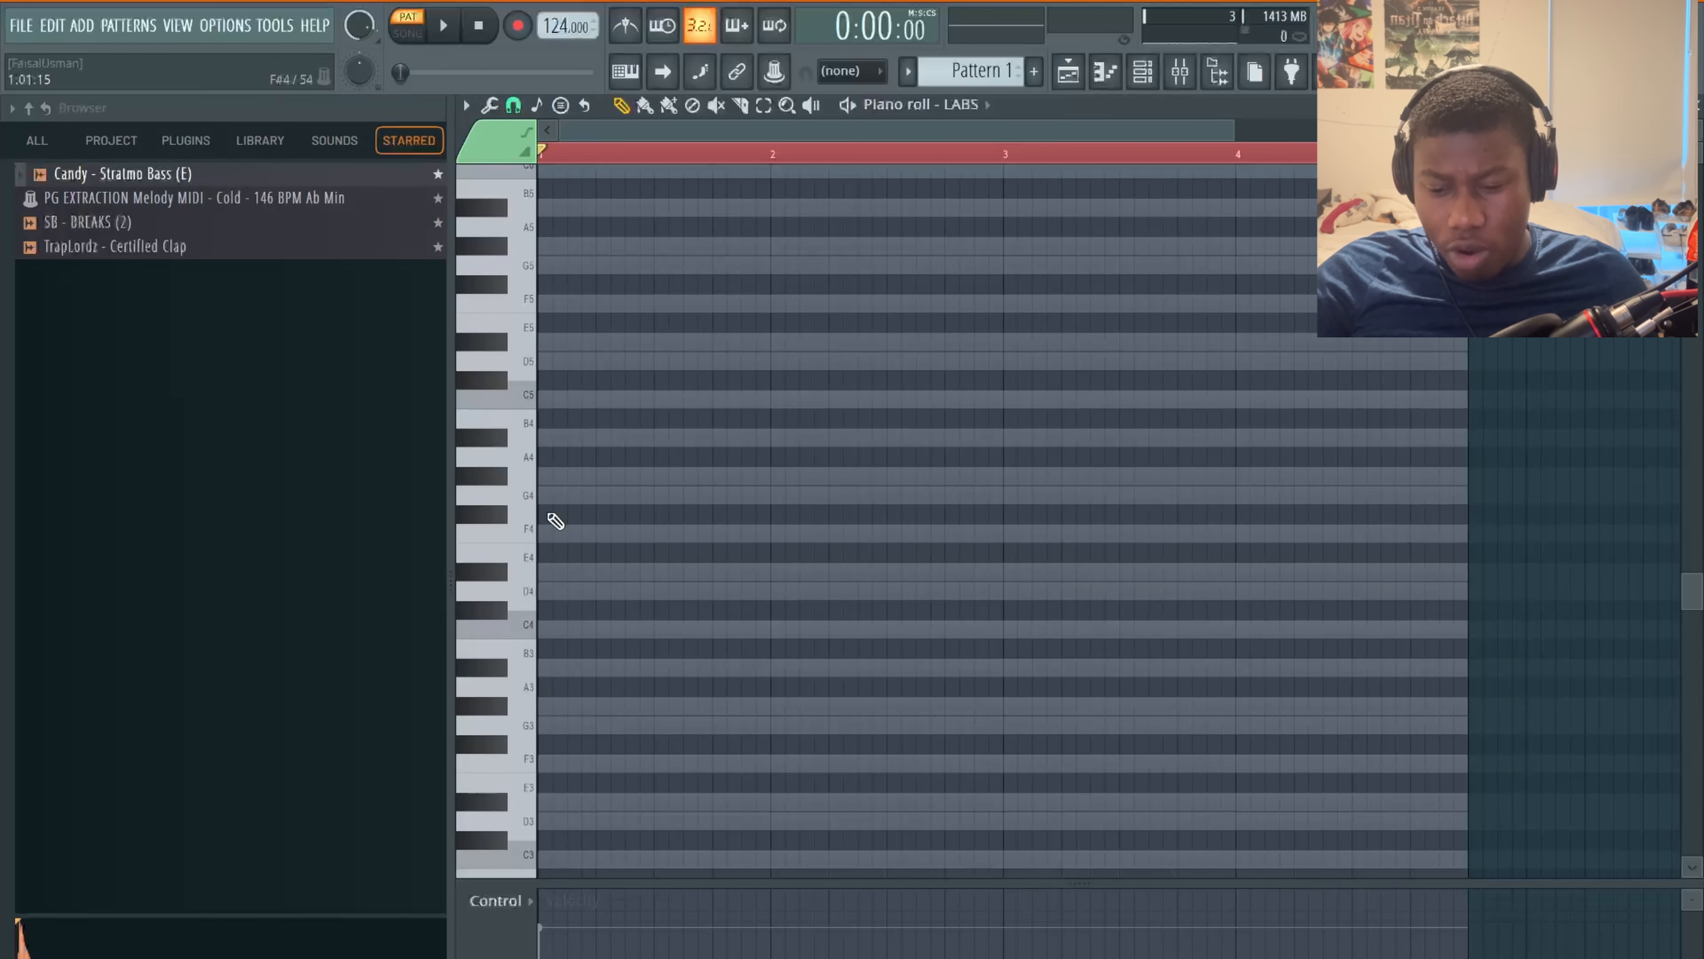
- Draw two-bar notes C4, D#4 and G4 from bar 1 as a C minor chord and play it
{"action": "left_click", "coordinate": [549, 497]}
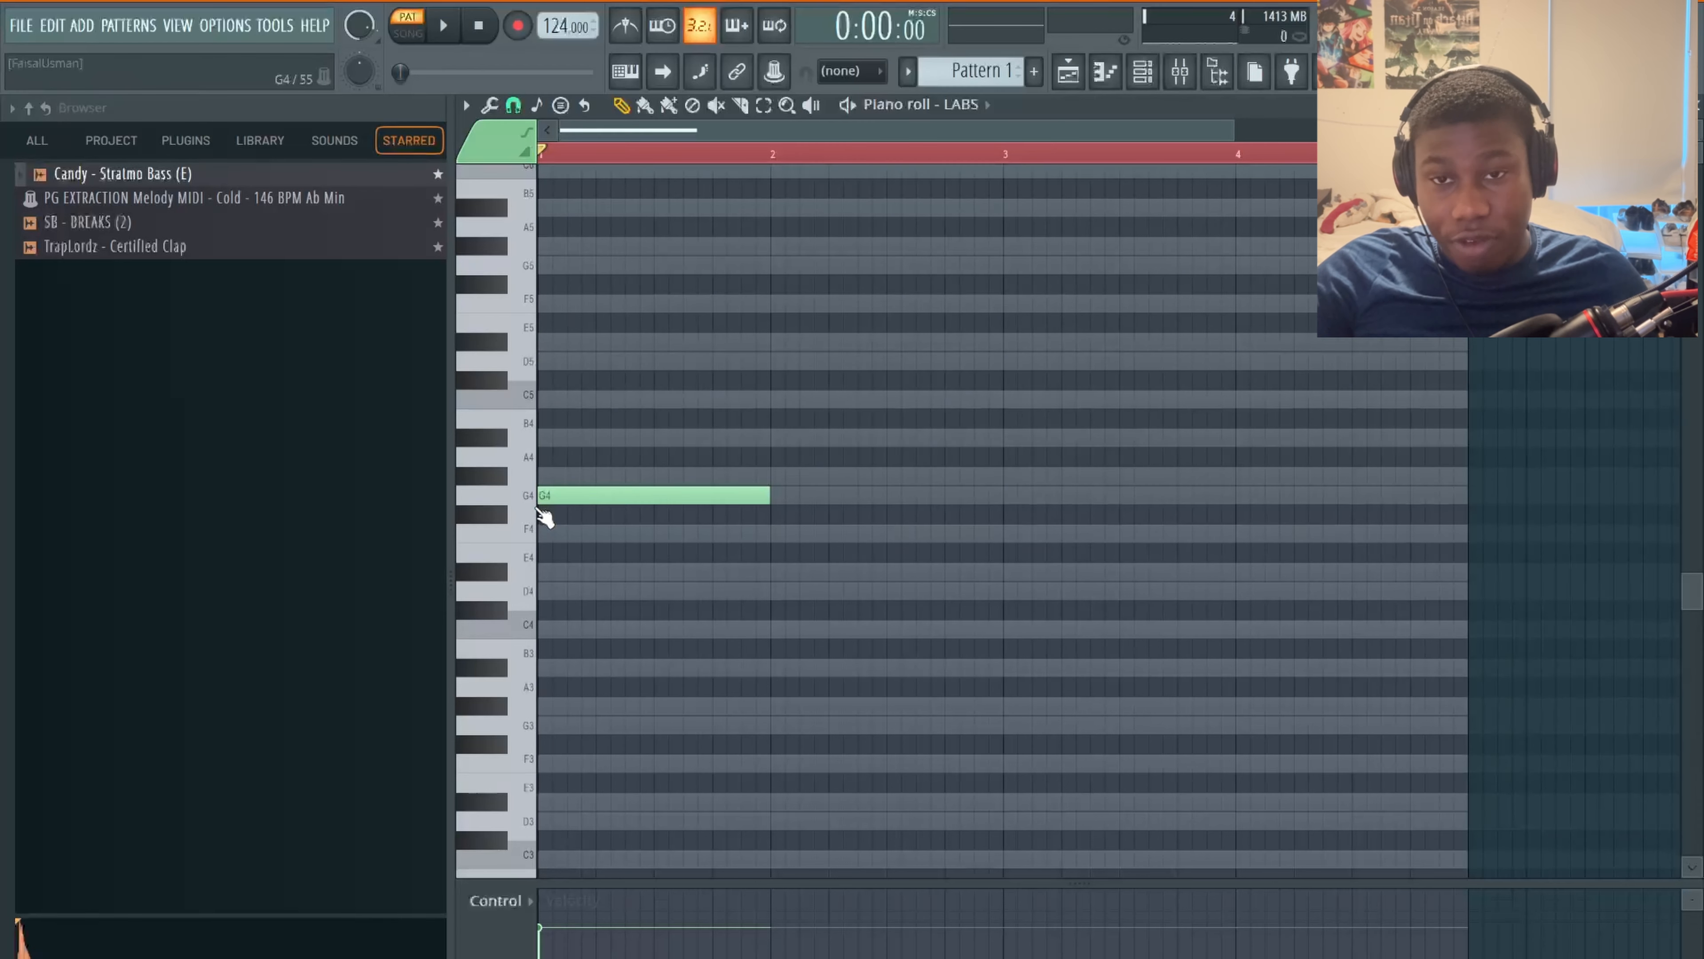
{"action": "right_click", "coordinate": [557, 496]}
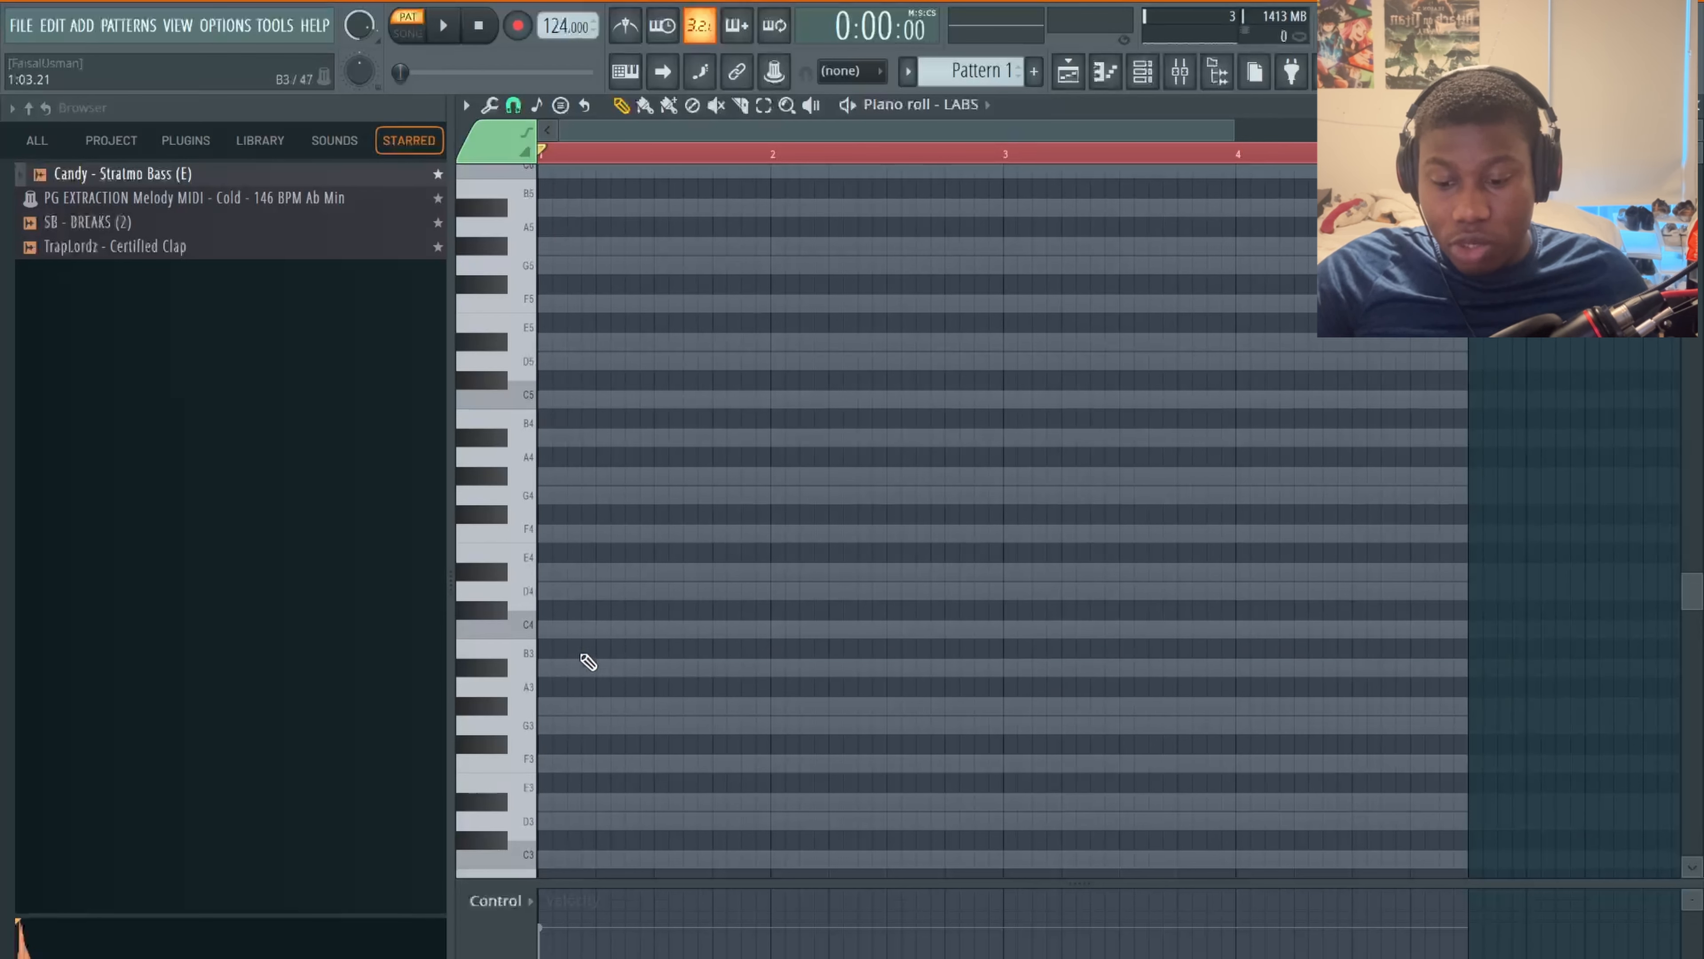
{"action": "left_click", "coordinate": [557, 631]}
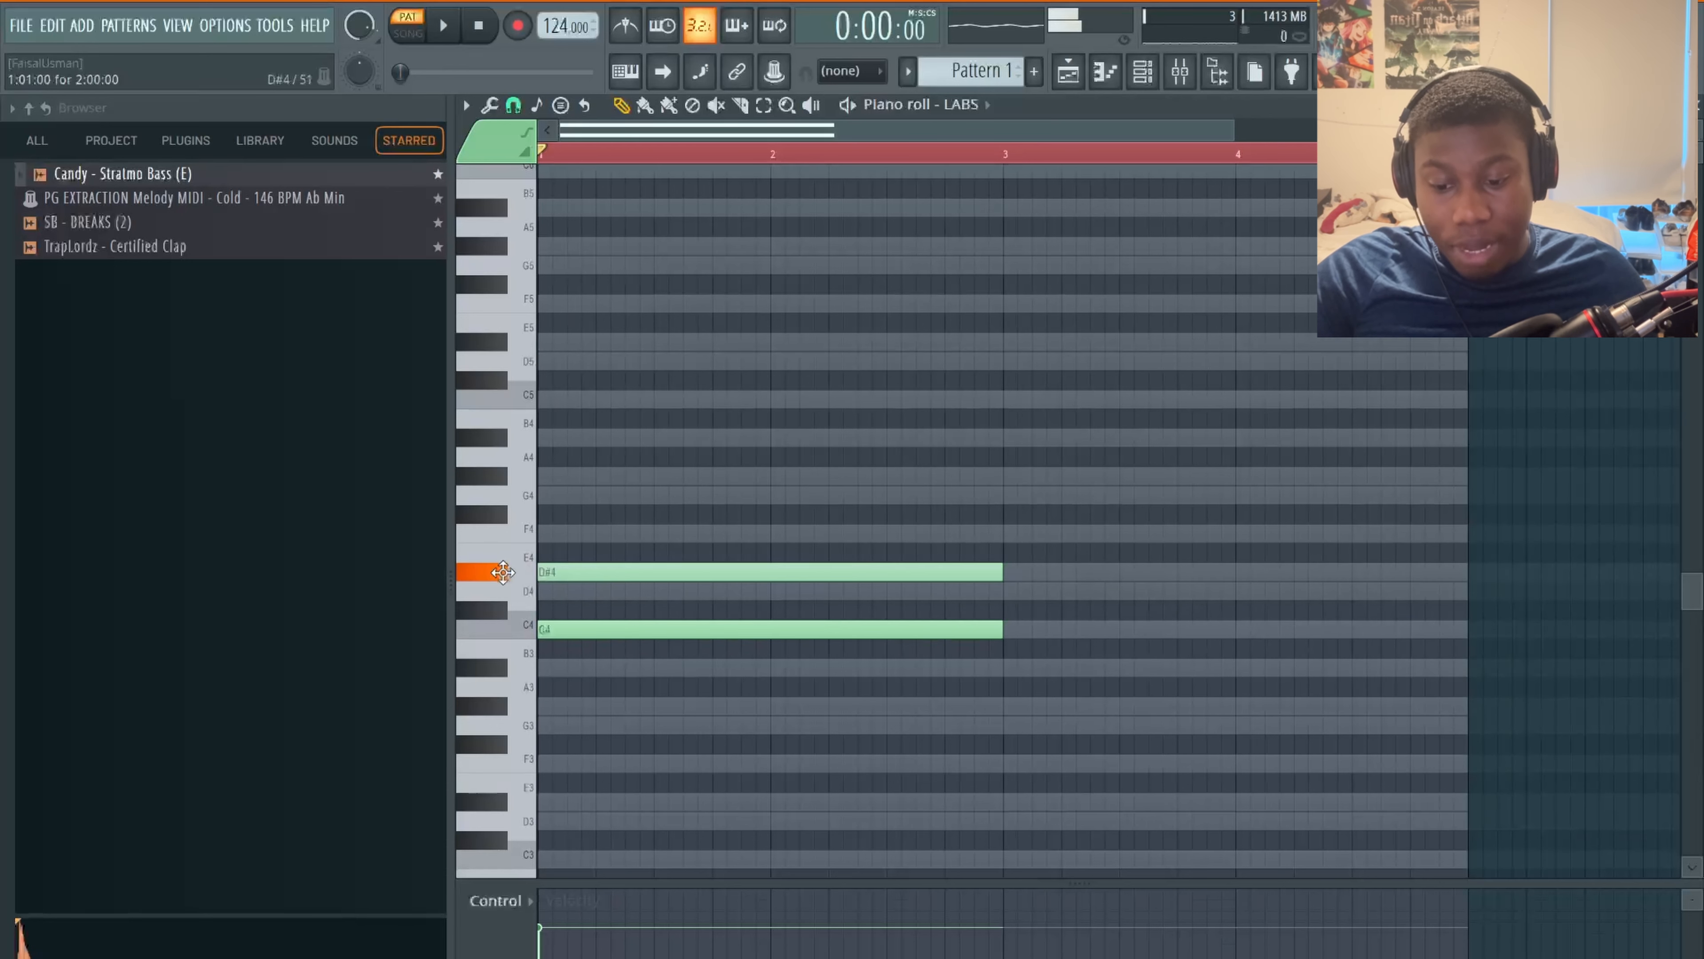
{"action": "left_click", "coordinate": [553, 572]}
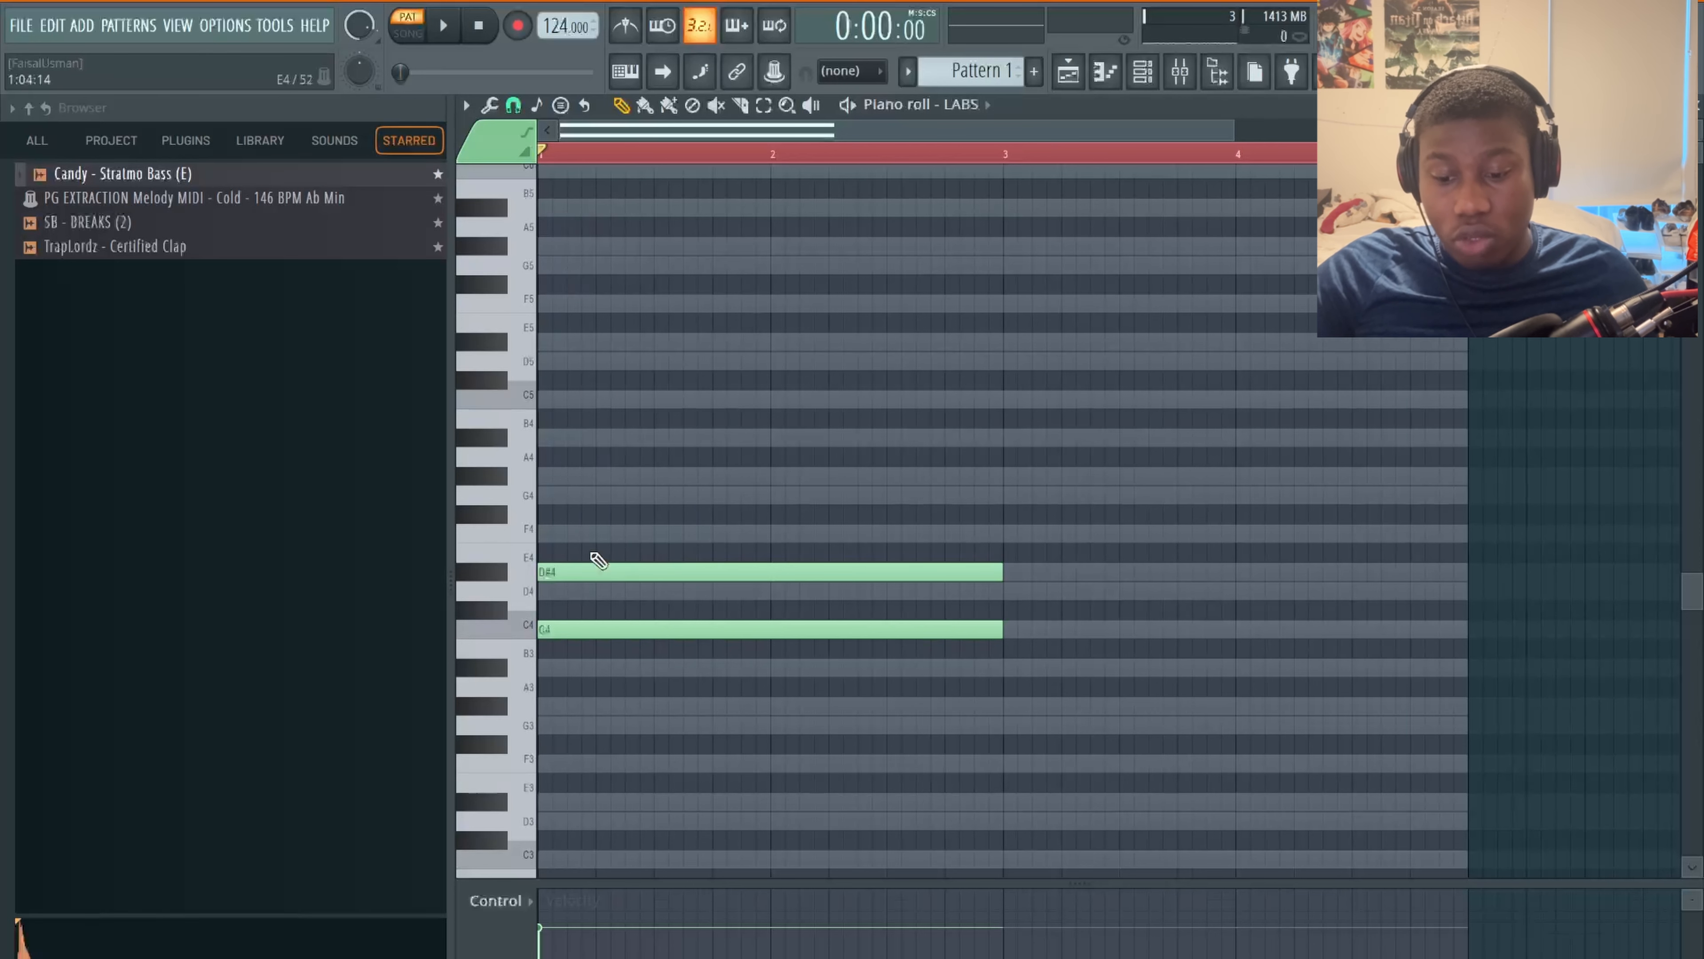
{"action": "left_click", "coordinate": [620, 500]}
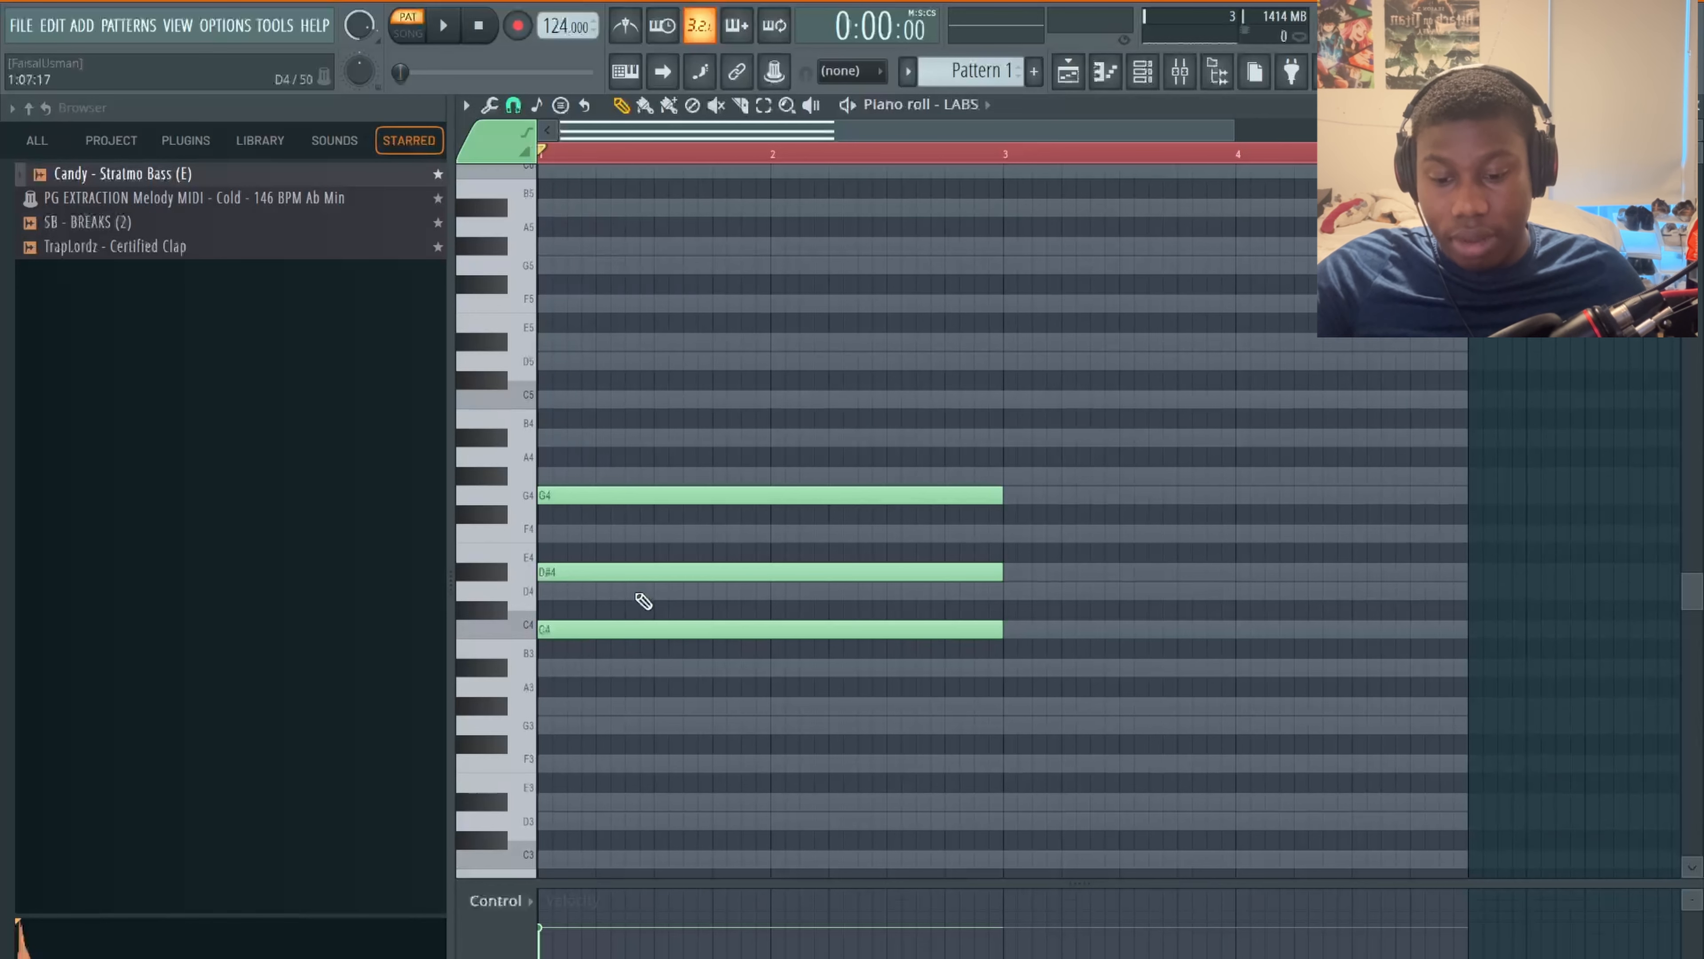
{"action": "key", "text": "space"}
{"action": "key", "text": "space"}
- Add a two-bar G minor chord of G4, A#4 and D5 from bar 3 and play both chords
{"action": "scroll", "coordinate": [1111, 392], "scroll_direction": "down", "scroll_amount": 1}
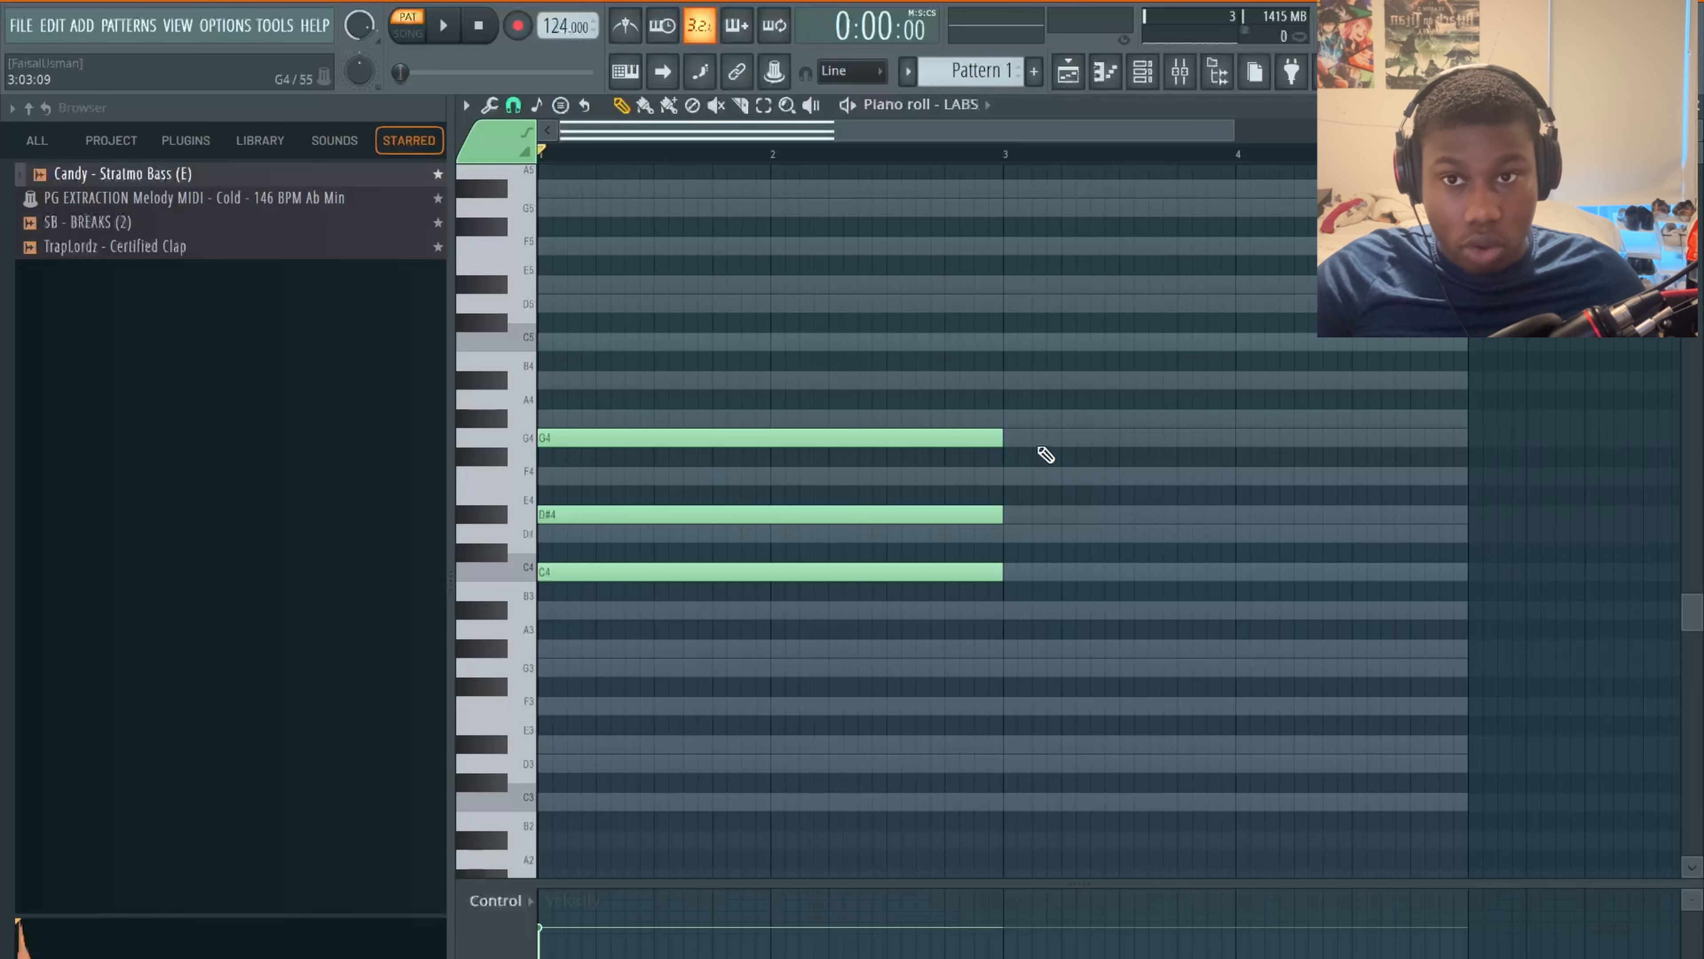
{"action": "left_click", "coordinate": [1012, 443]}
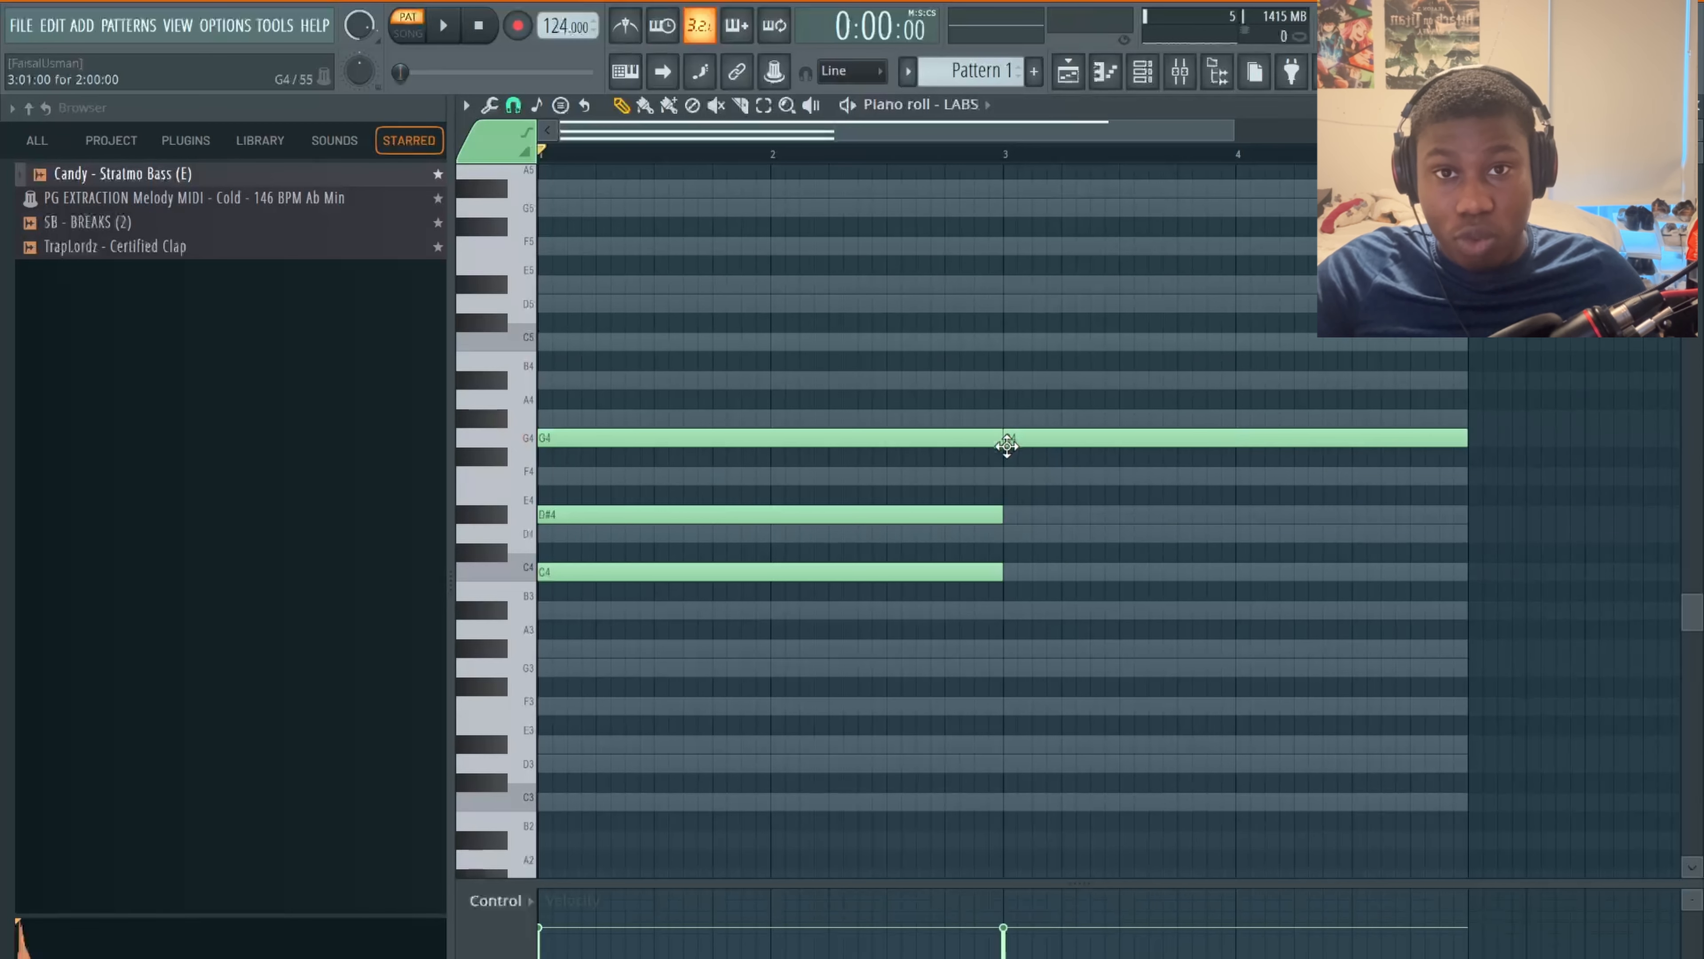
{"action": "left_click", "coordinate": [1010, 381]}
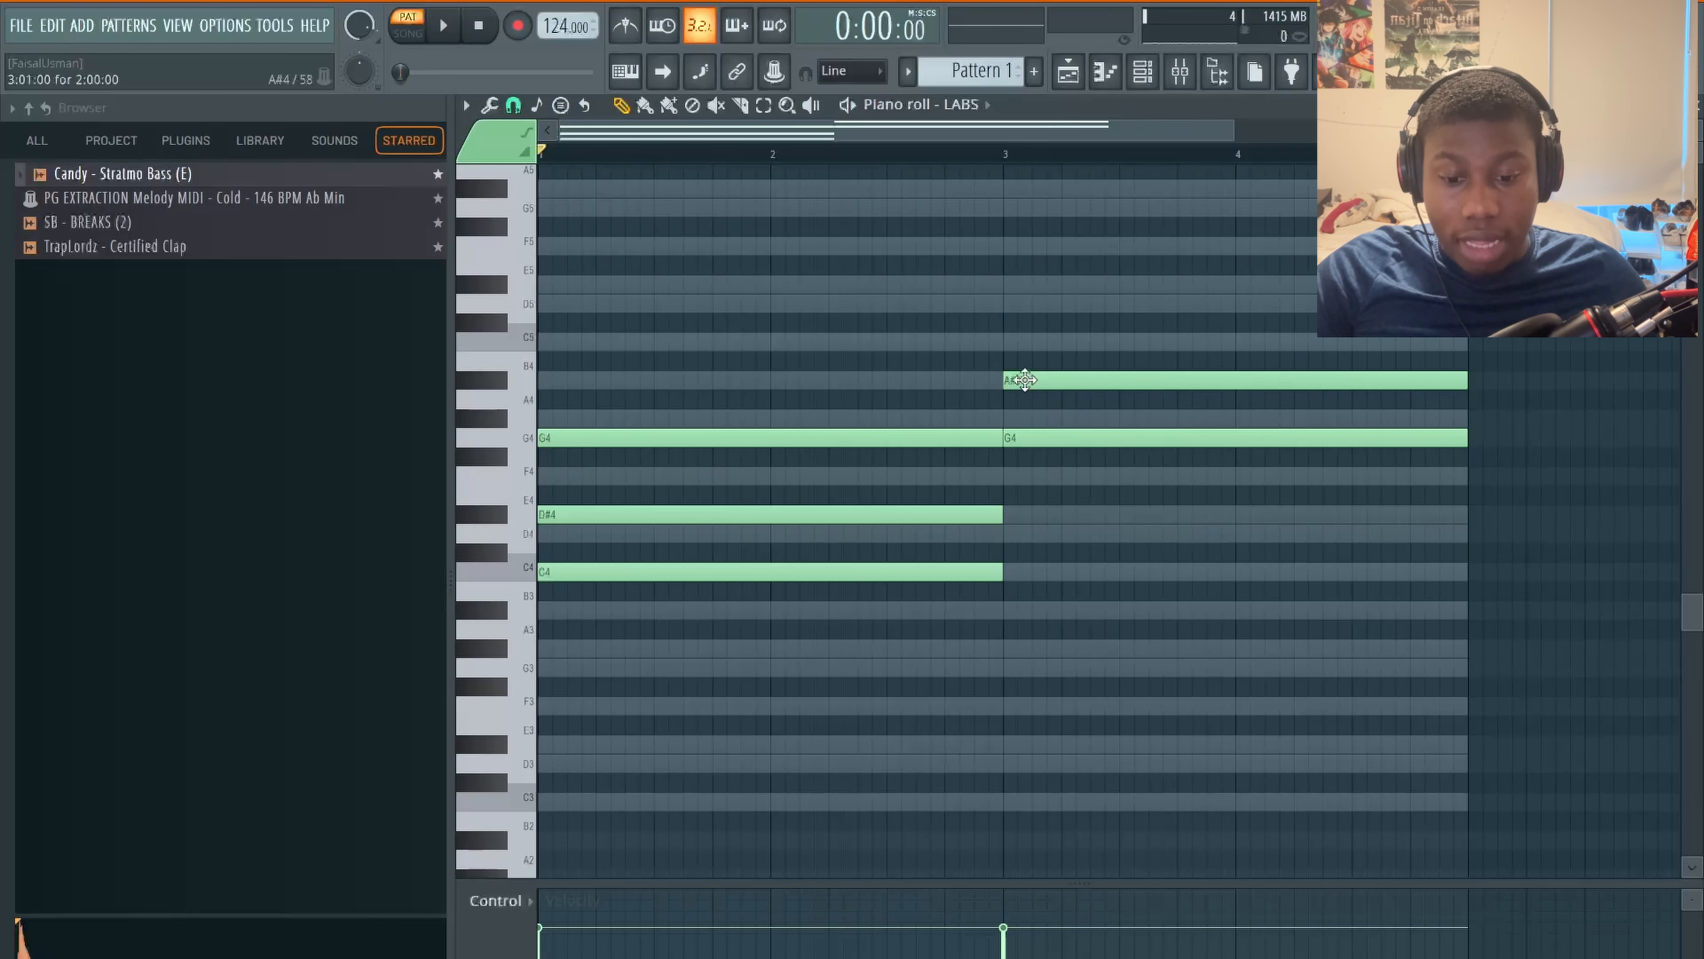
{"action": "left_click", "coordinate": [1014, 307]}
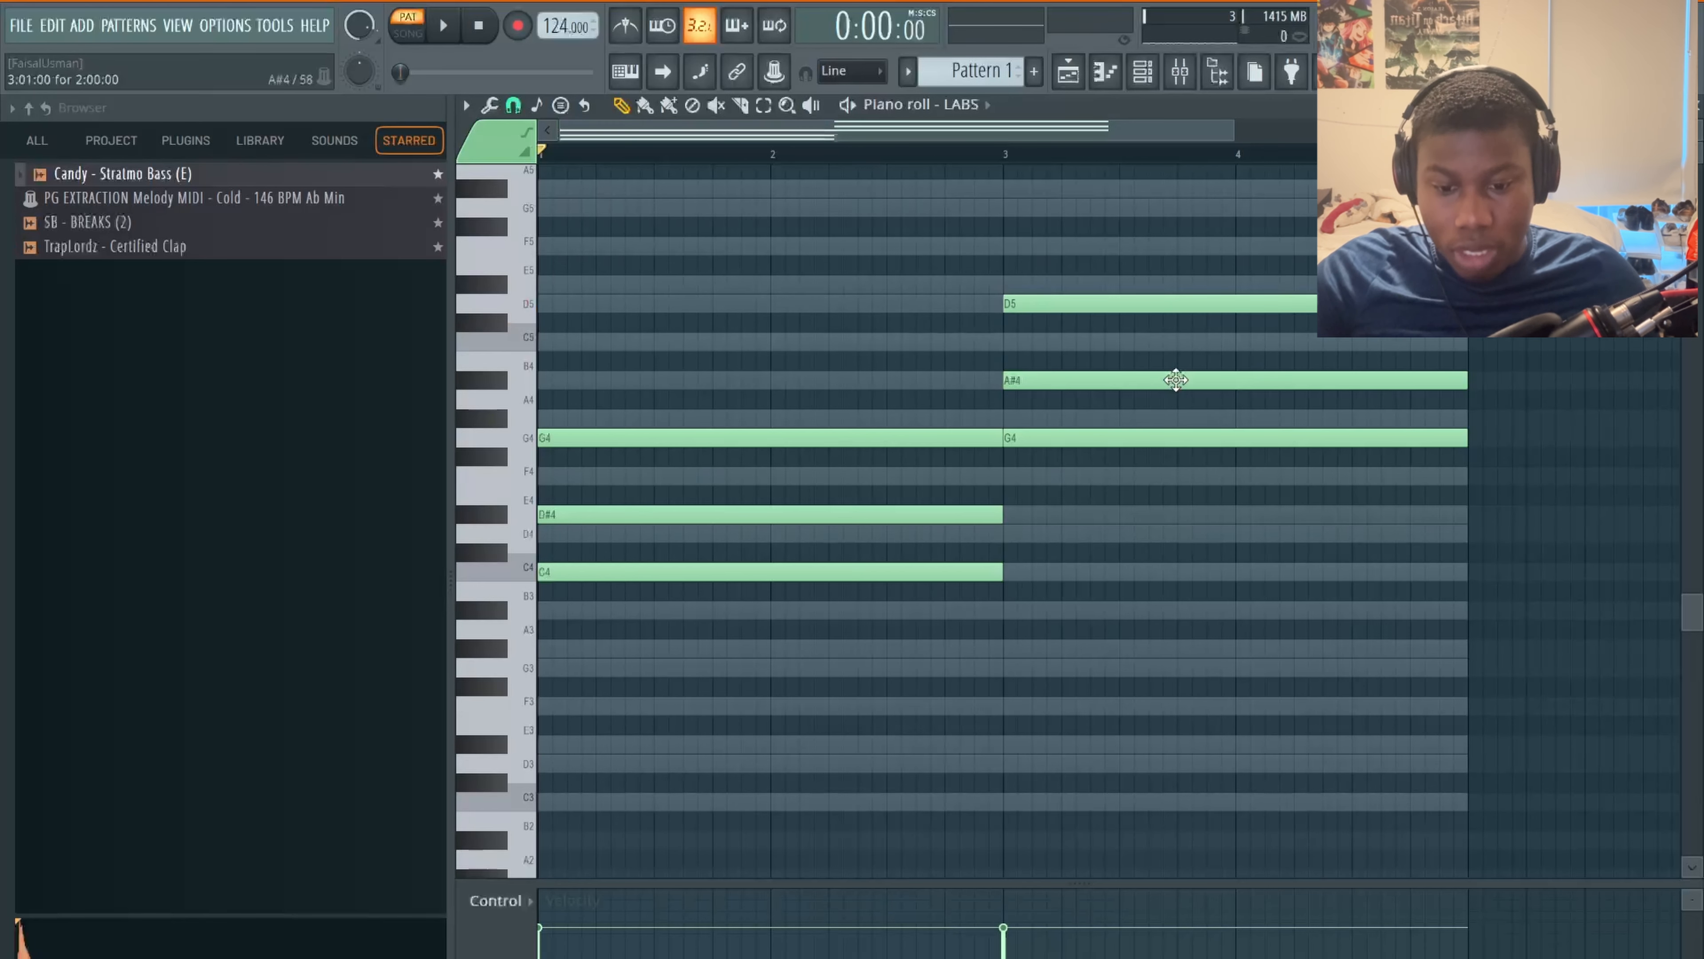
{"action": "key", "text": "space"}
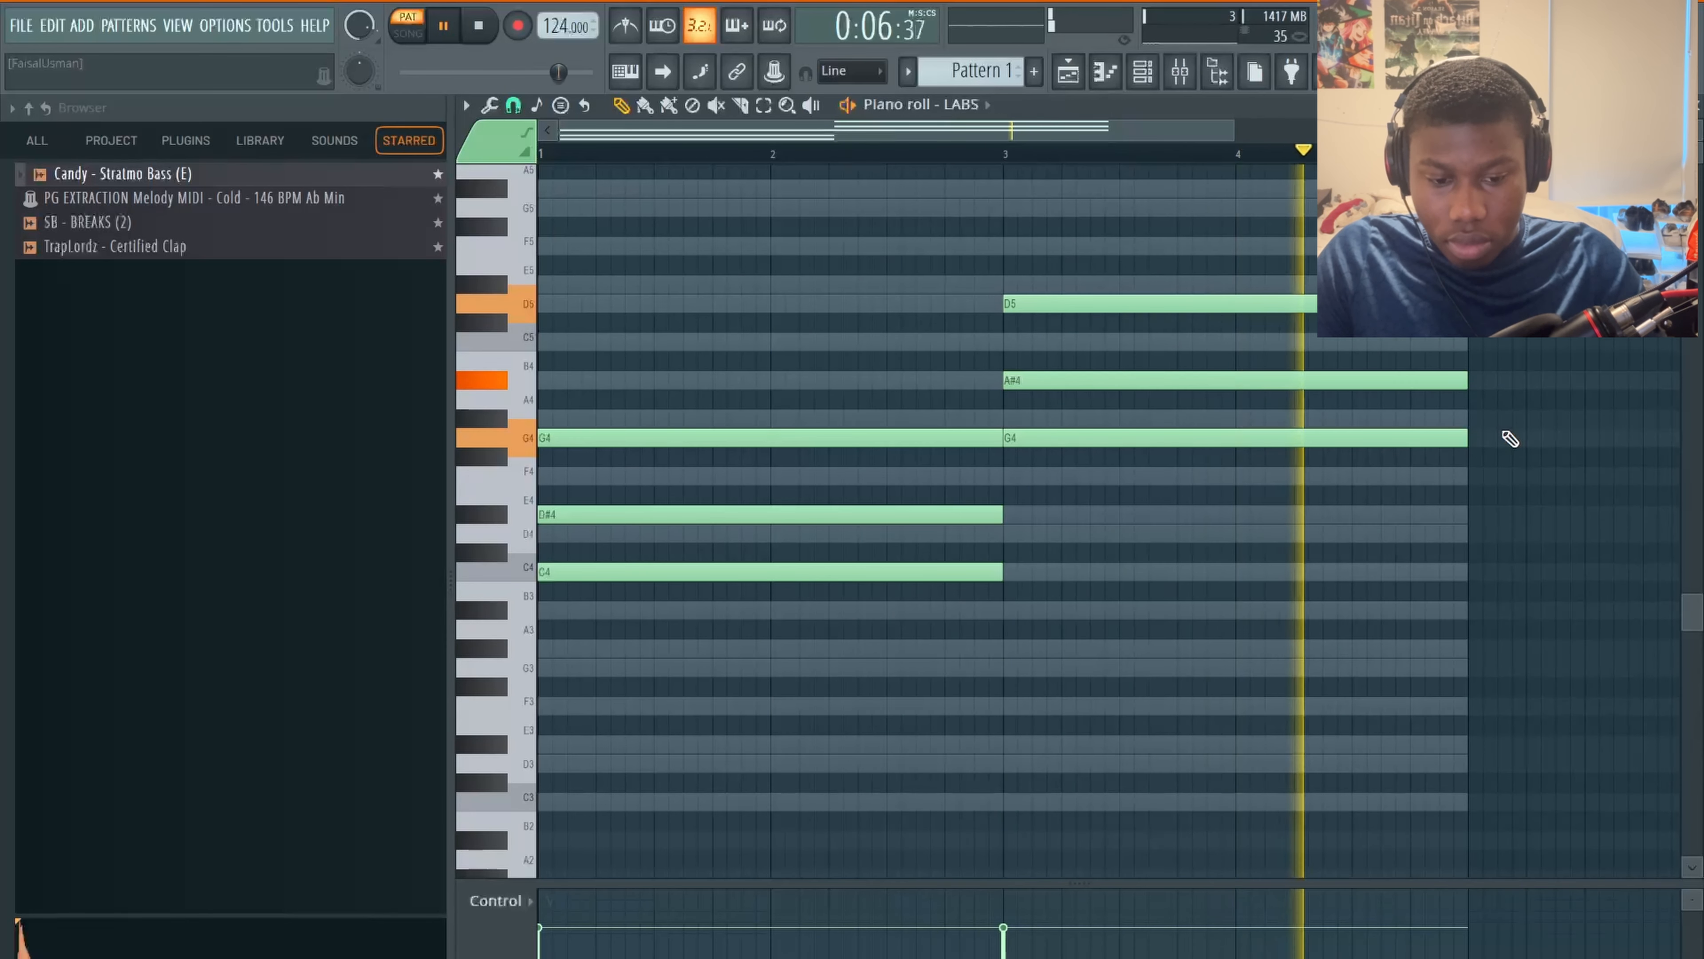
{"action": "key", "text": "space"}
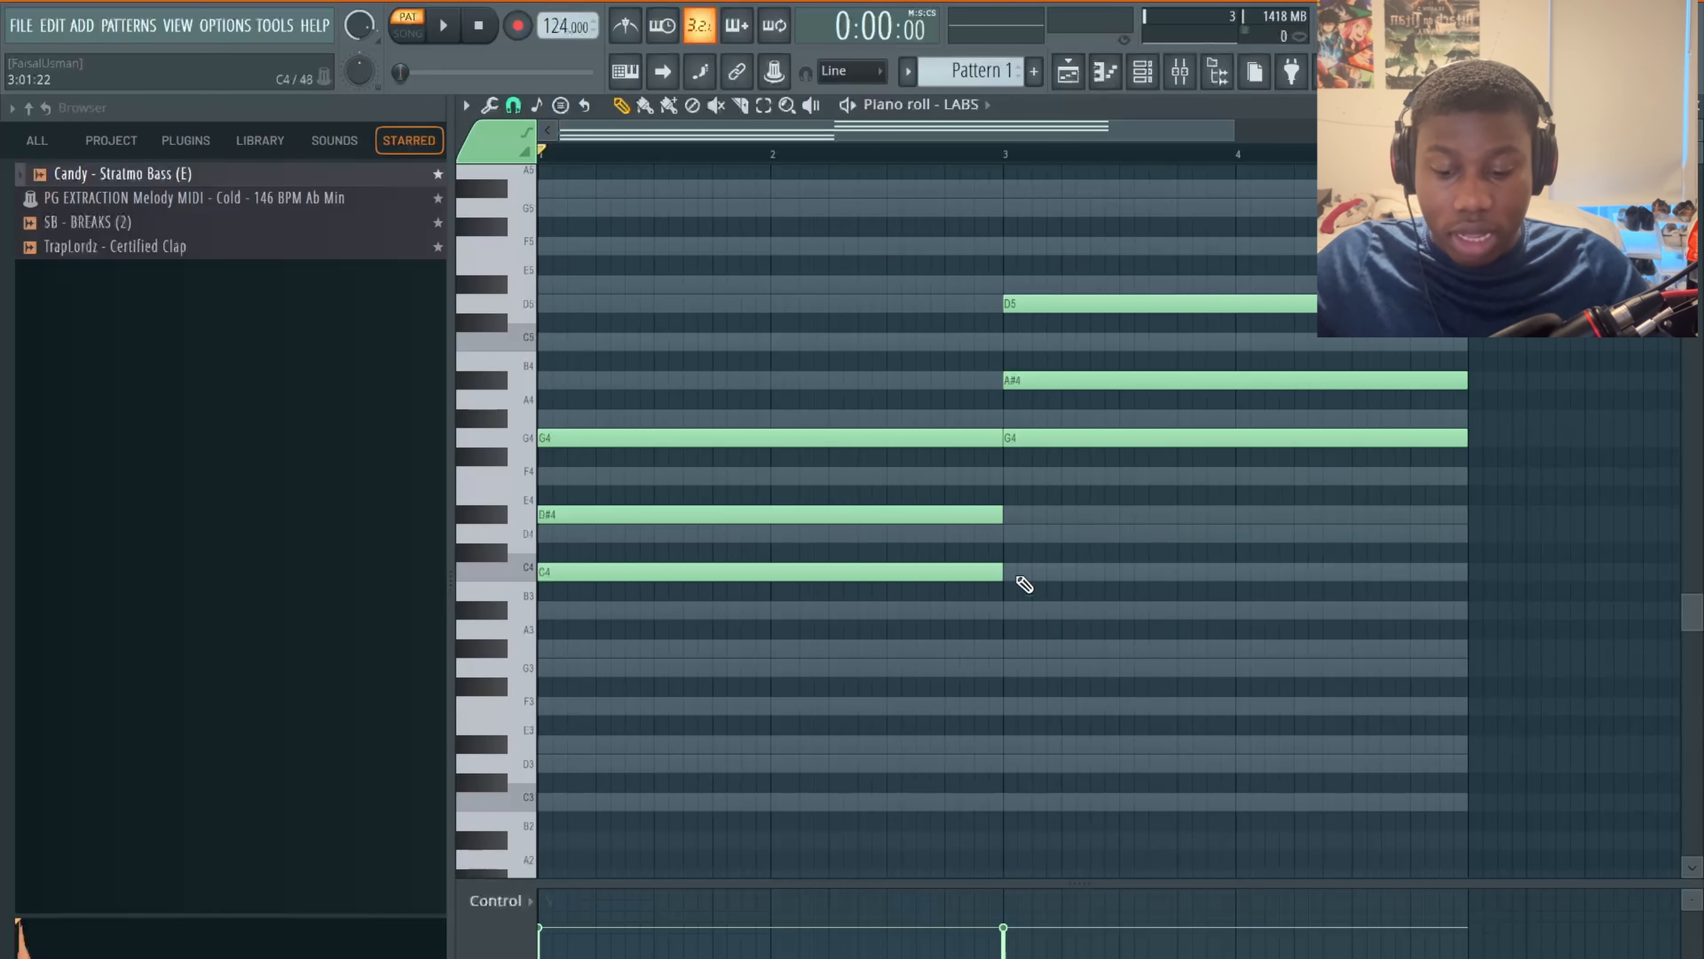
- Add two-bar bass notes an octave below each chord's root: C3 from bar 1 and G3 from bar 3
{"action": "key", "text": "e"}
{"action": "key", "text": "p"}
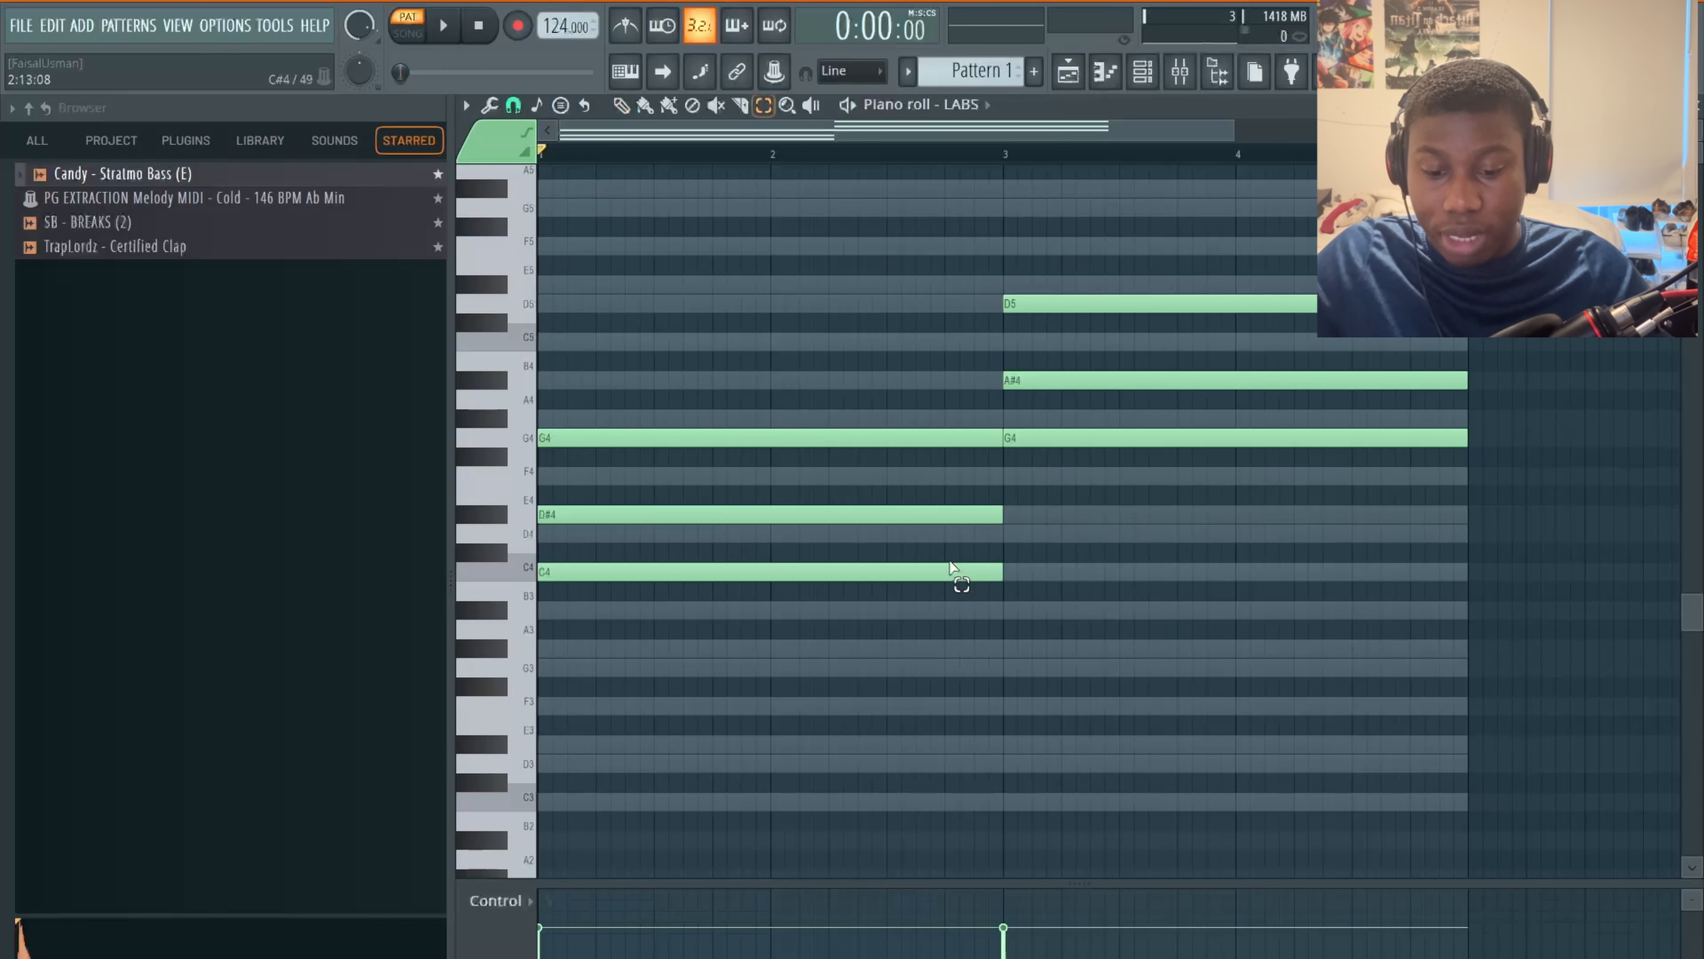
{"action": "key", "text": "e"}
{"action": "left_click", "coordinate": [953, 572]}
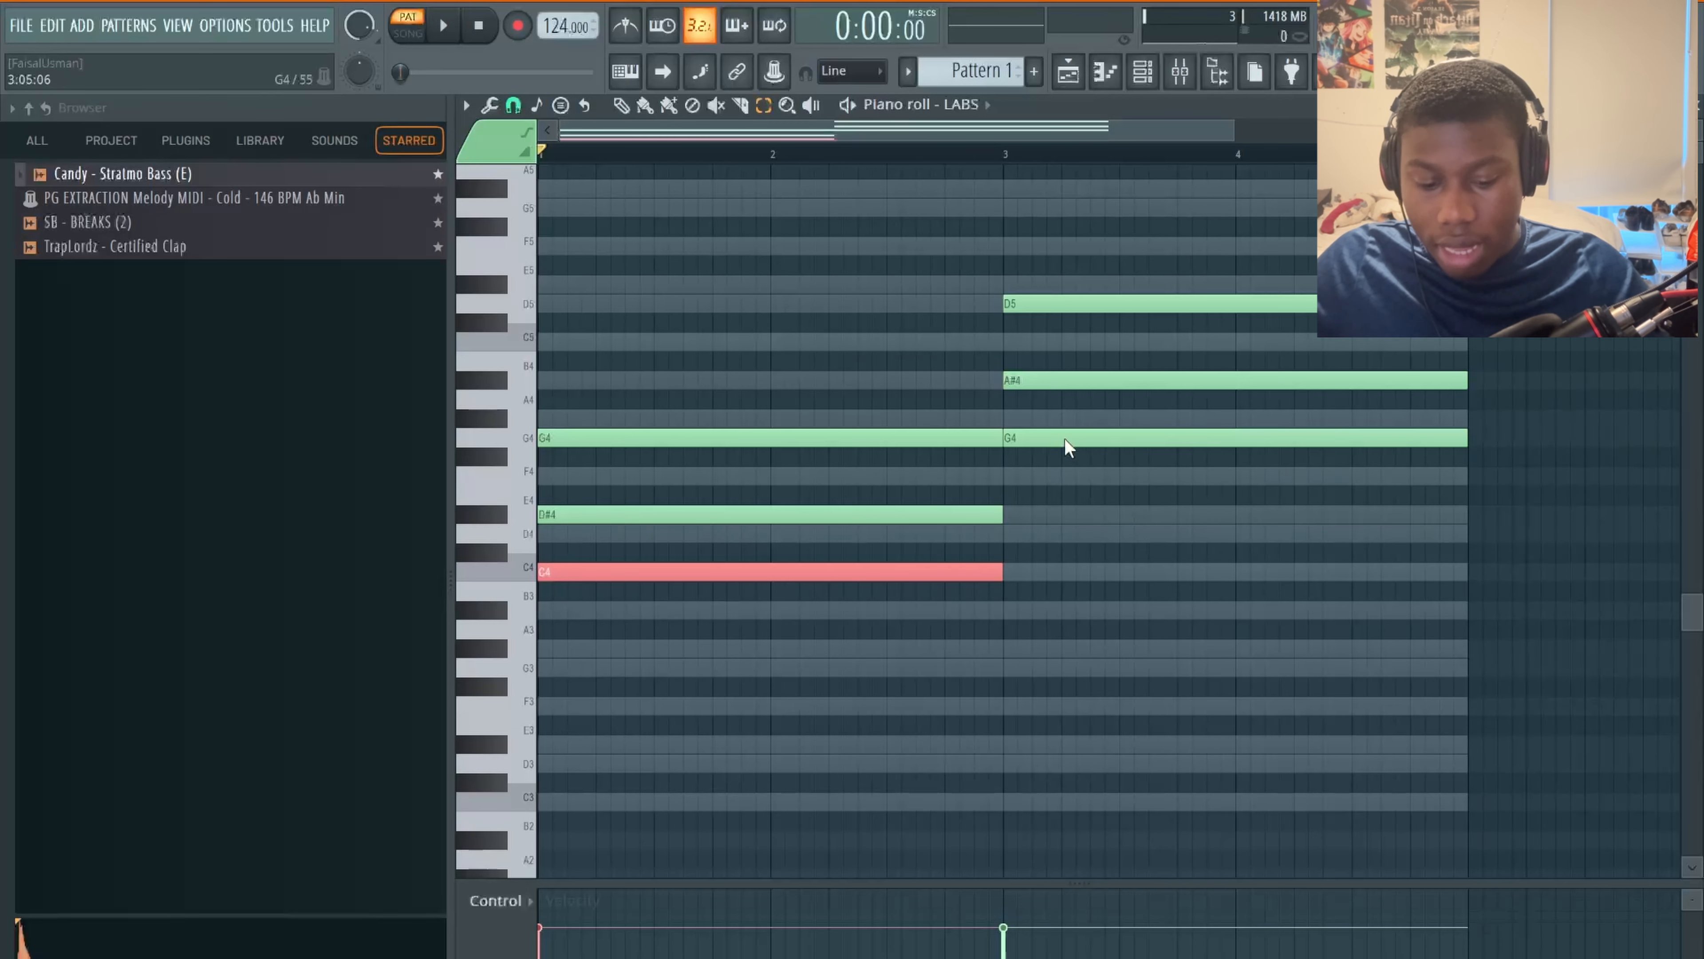
{"action": "key", "text": "p"}
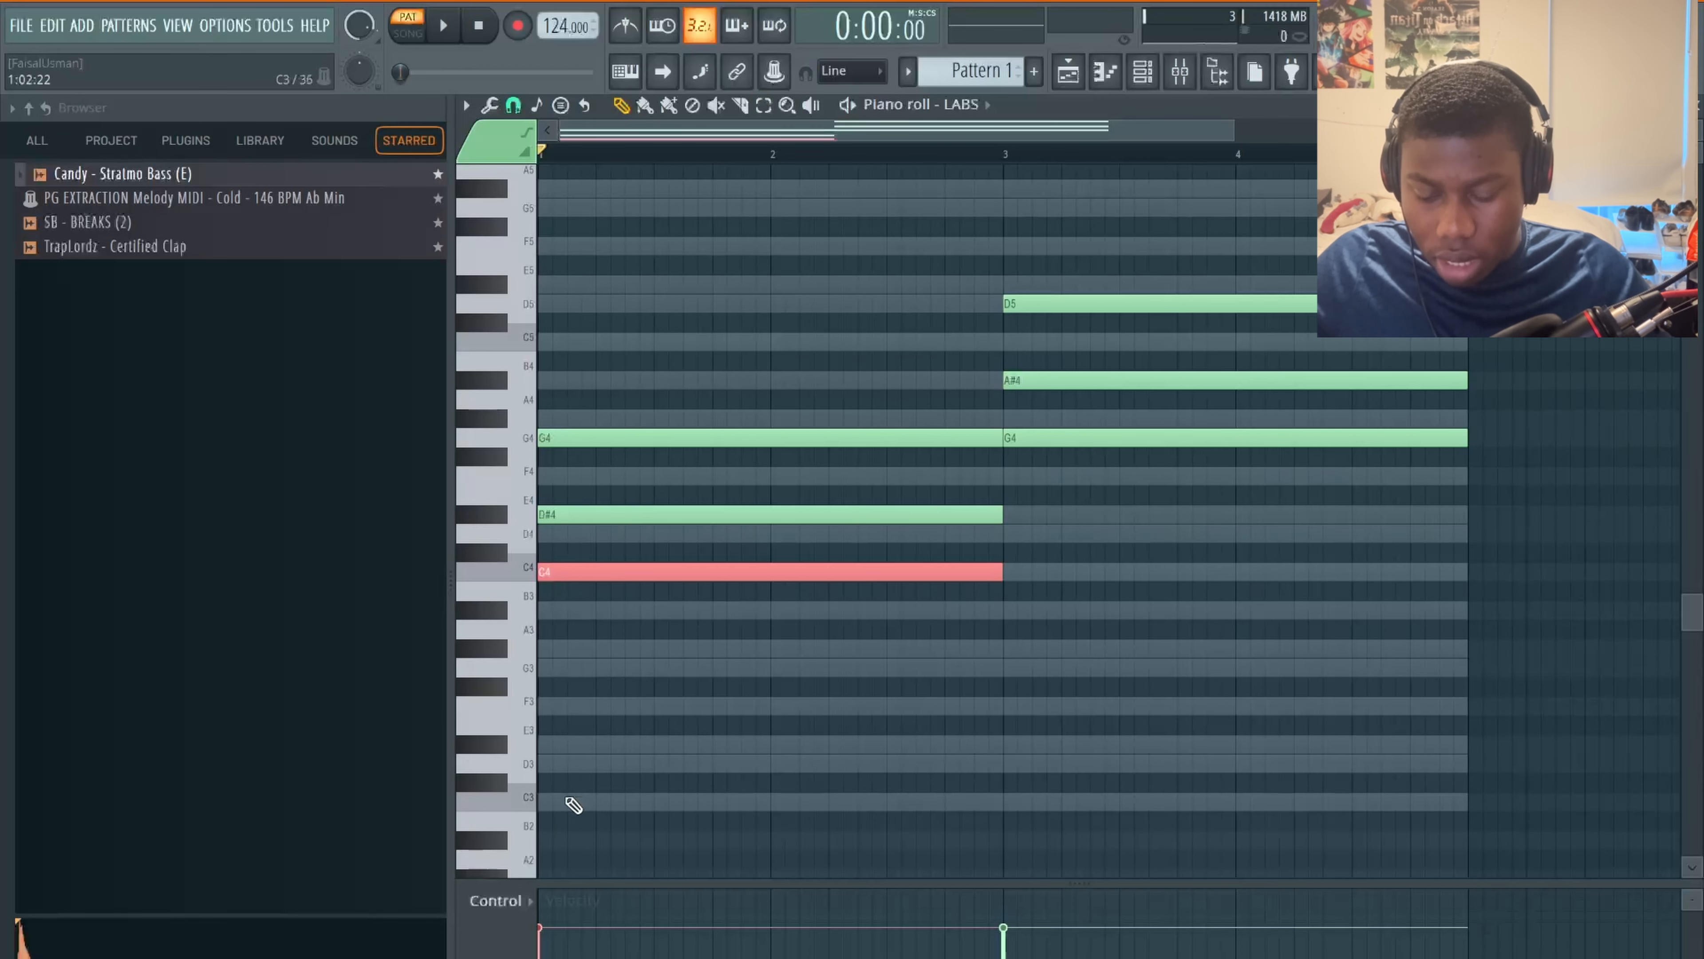
{"action": "left_click", "coordinate": [546, 803]}
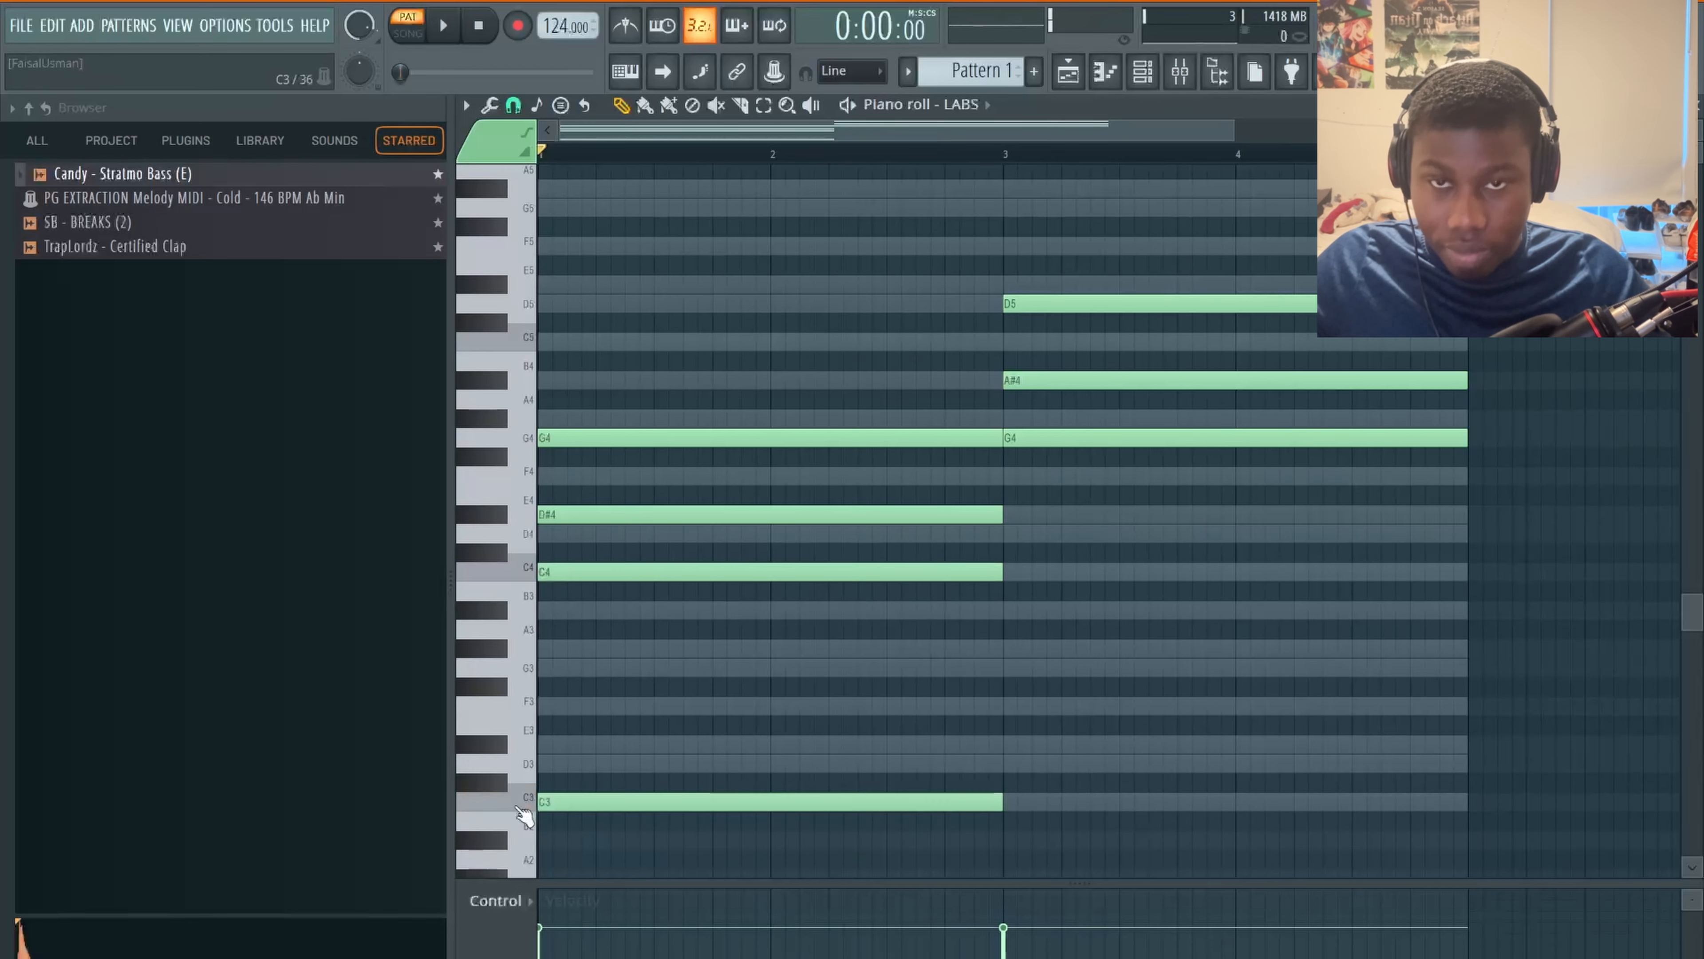
{"action": "left_click", "coordinate": [1004, 669]}
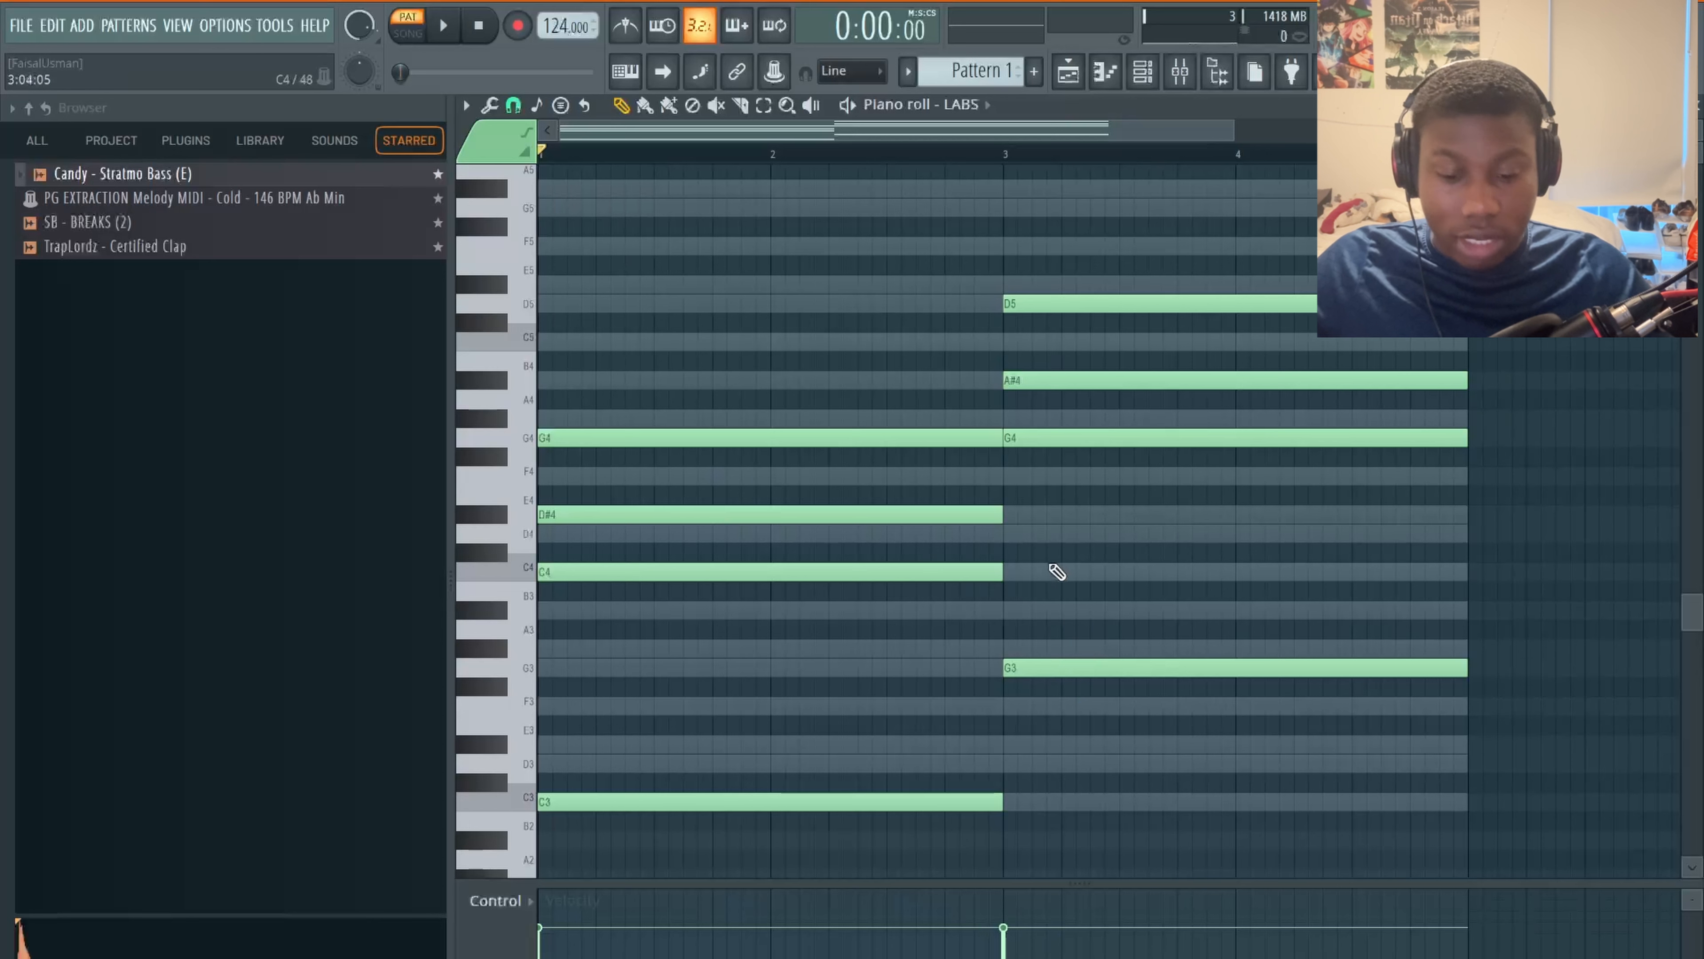
- Split the D#4 and A#4 notes every half bar, split the first chord's G4 and the D5 at alternating quarter-bar offsets, and play the pattern
{"action": "left_click_drag", "start_coordinate": [1003, 516], "coordinate": [653, 560]}
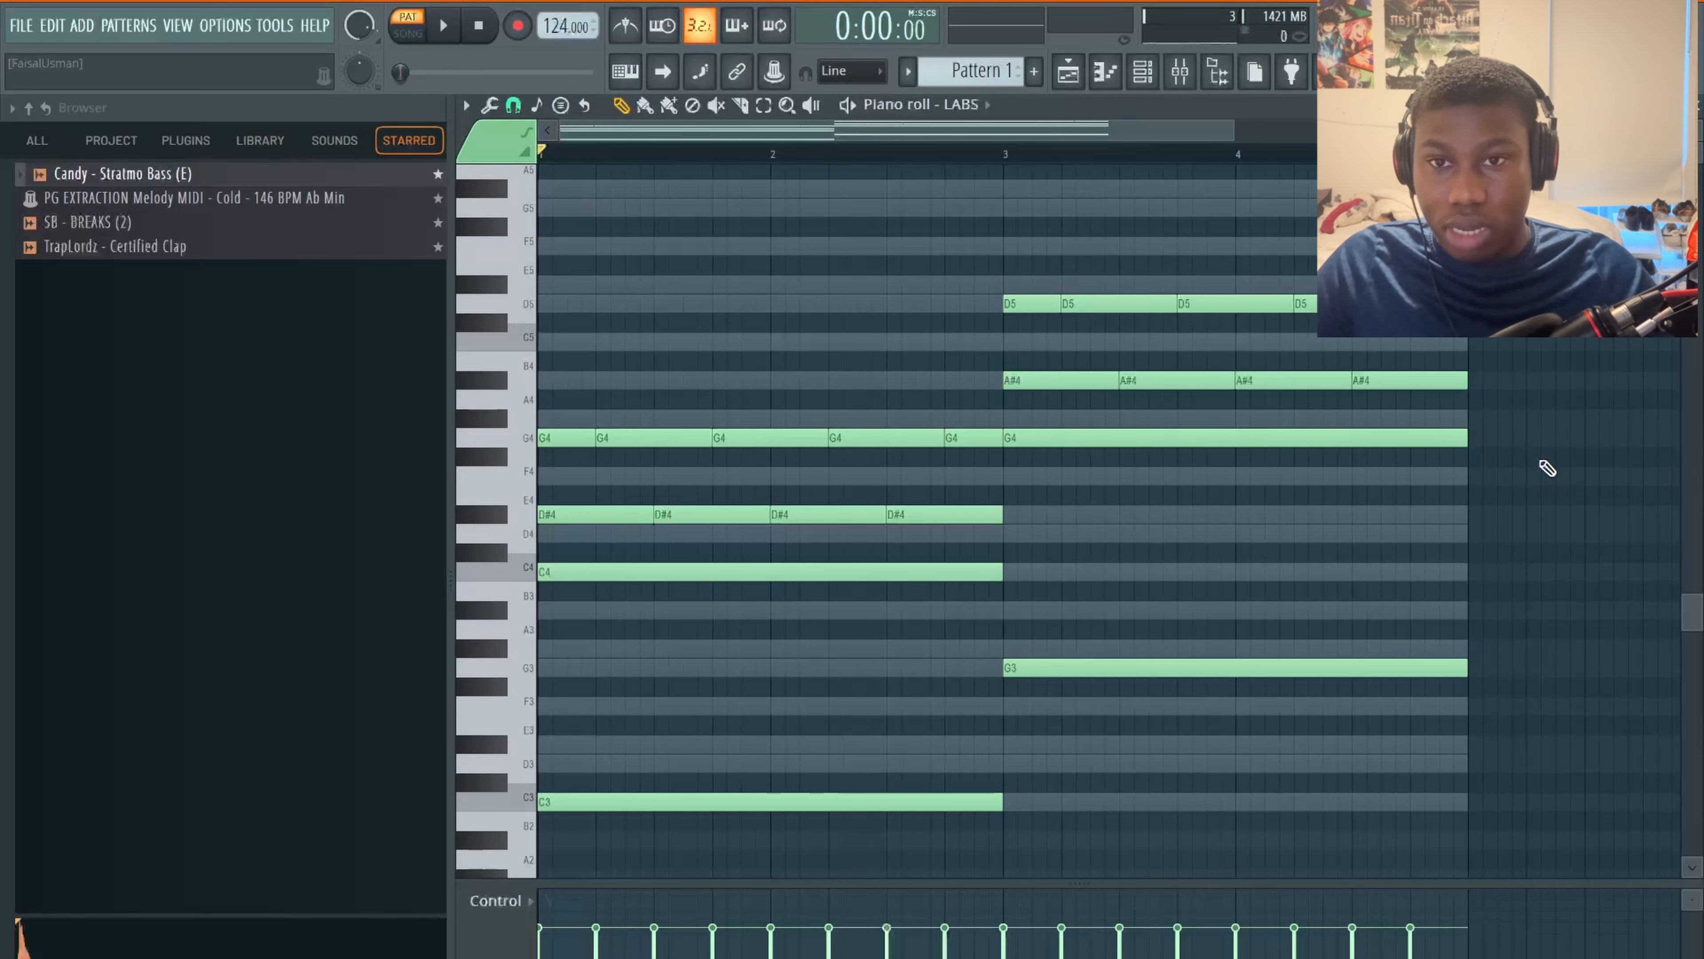
{"action": "key", "text": "space"}
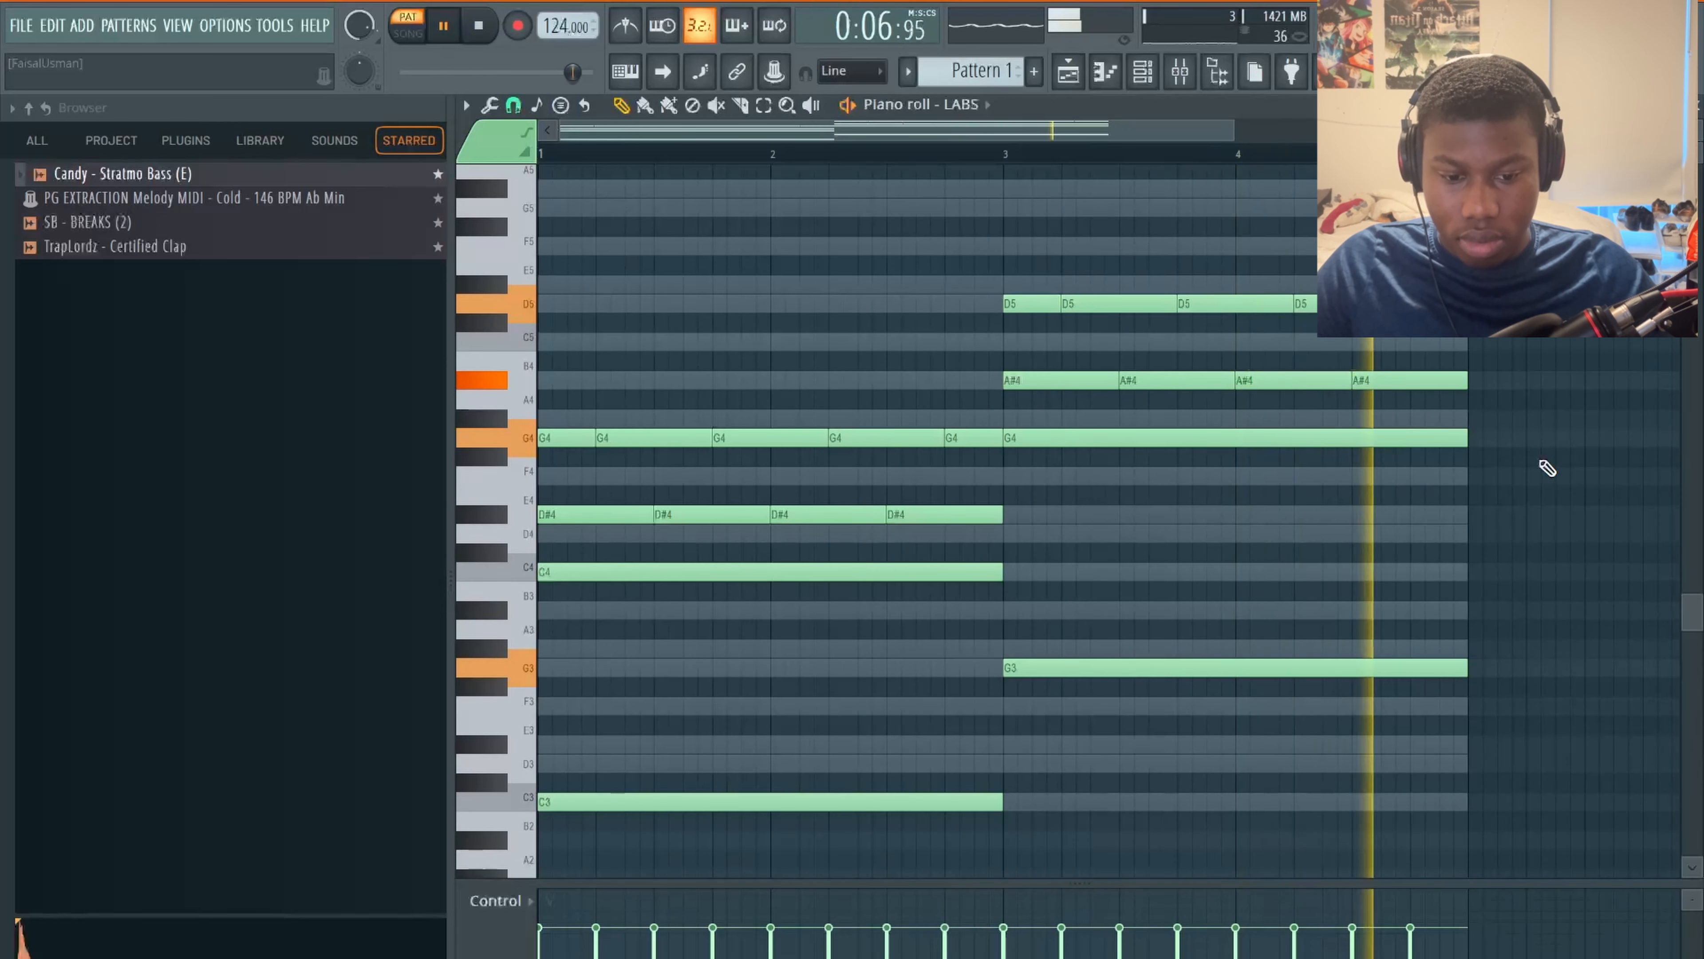
{"action": "key", "text": "space"}
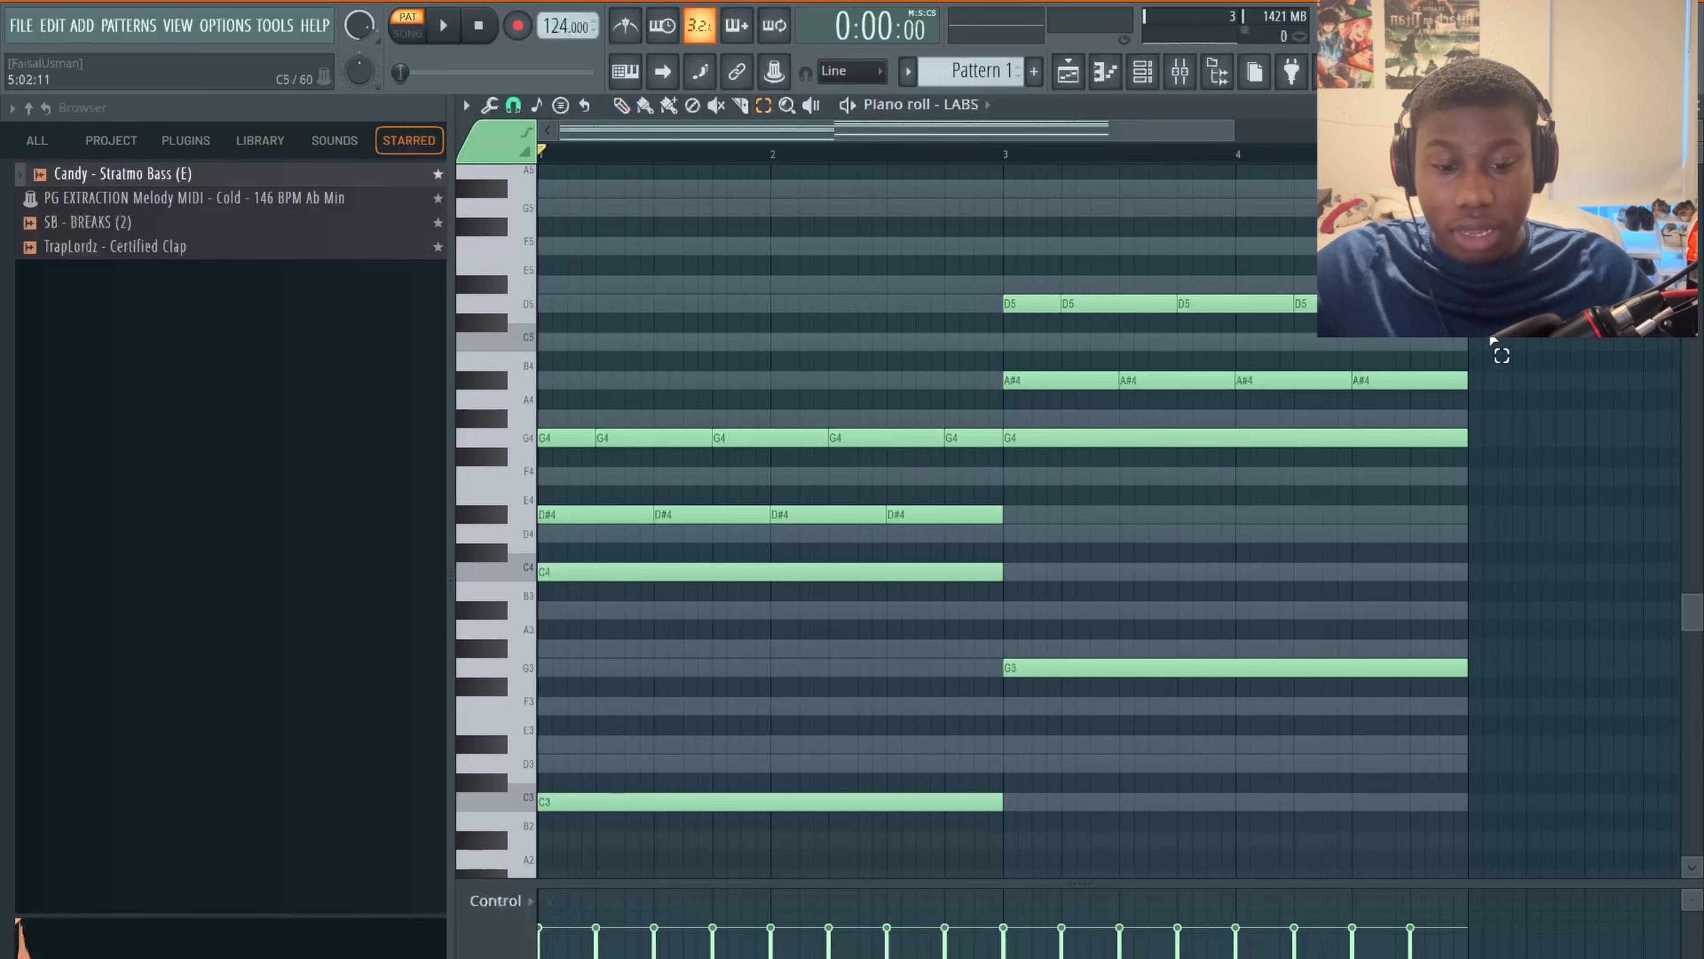
- Lower the second chord's D5 notes by one octave to D4 as an inversion and play the pattern
{"action": "left_click_drag", "start_coordinate": [1492, 342], "coordinate": [992, 287]}
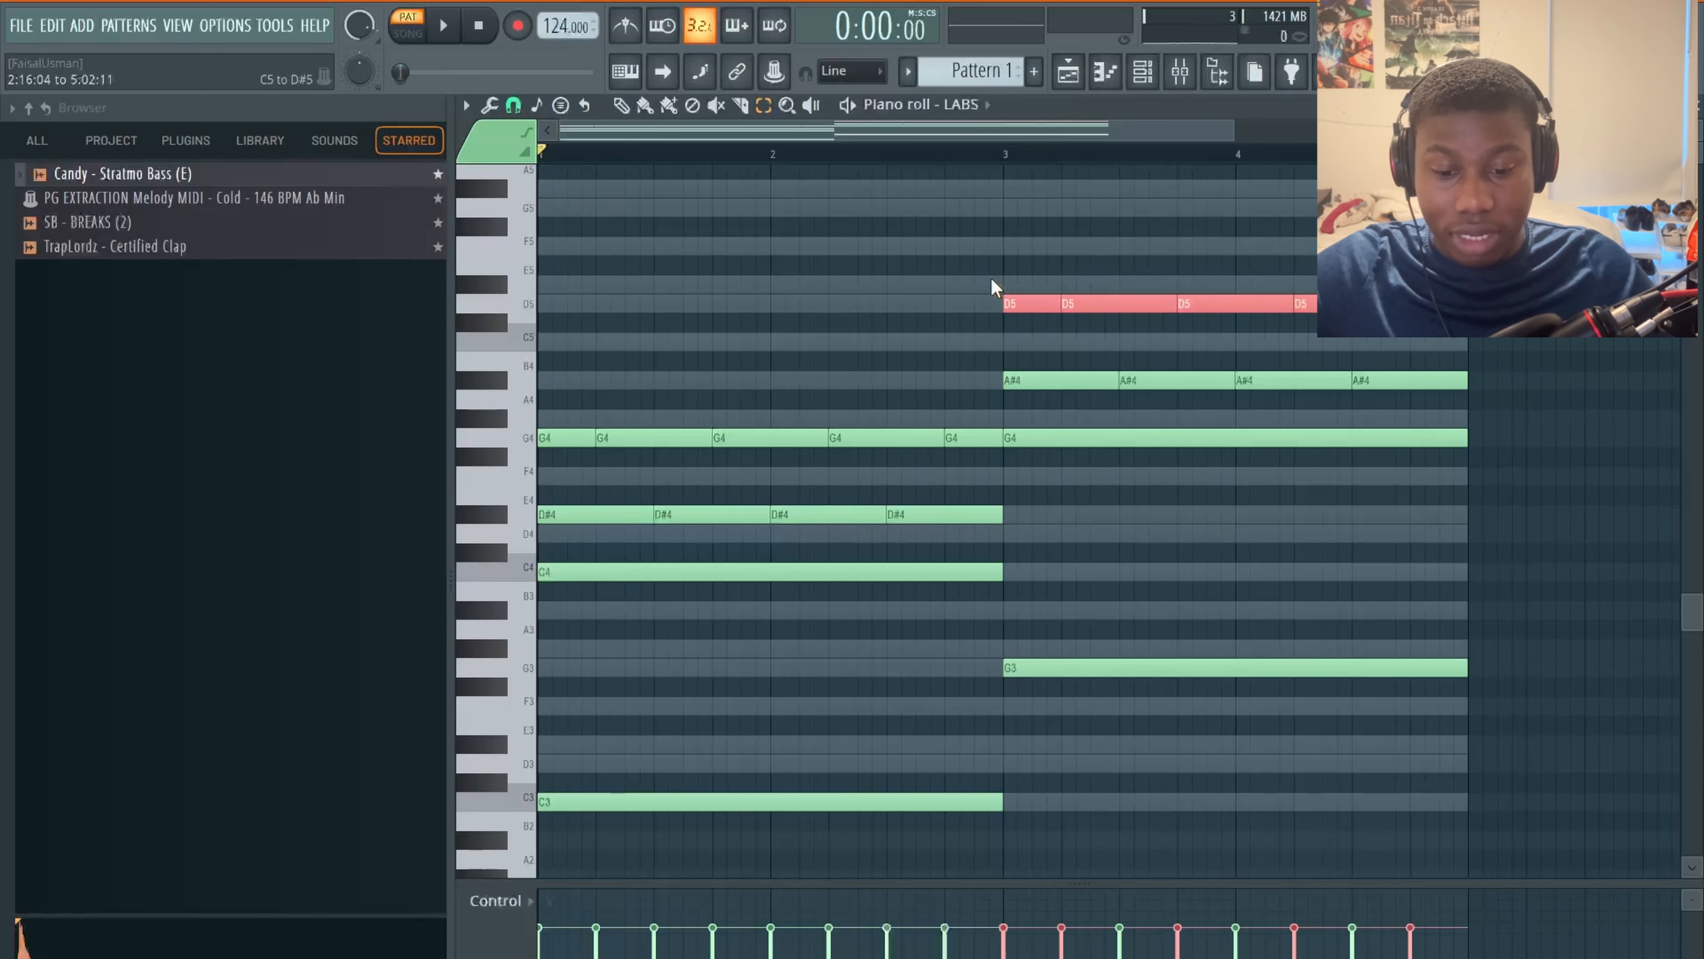
{"action": "key", "text": "ctrl+Down"}
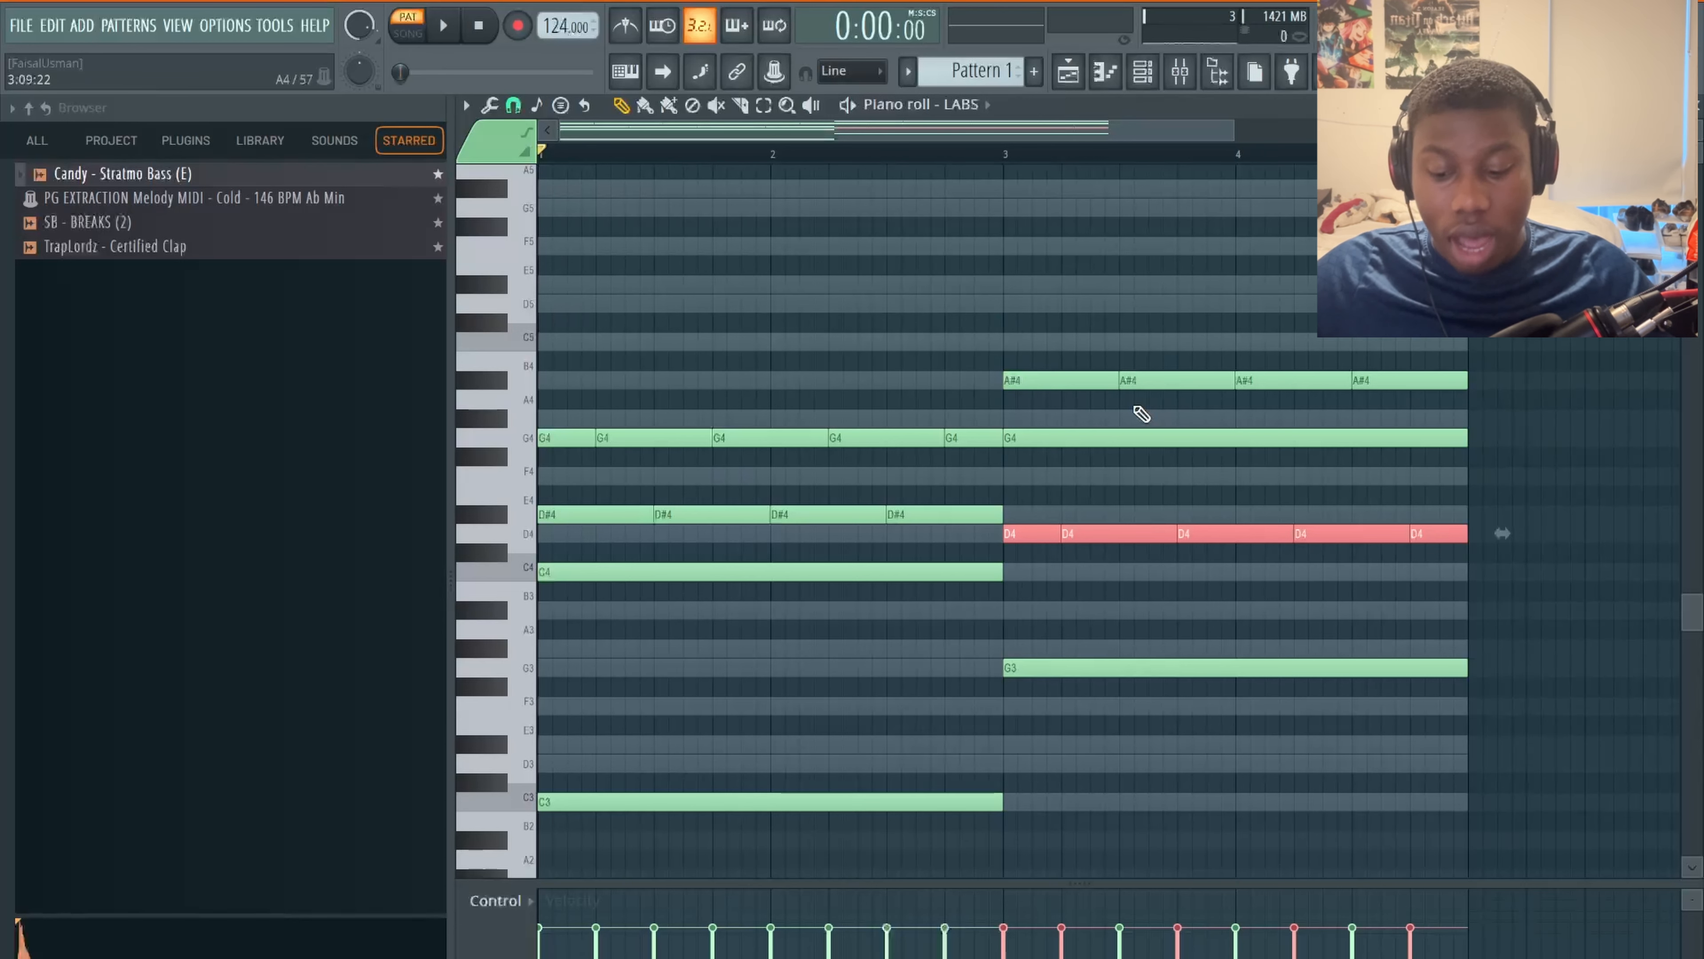
{"action": "key", "text": "ctrl+Up"}
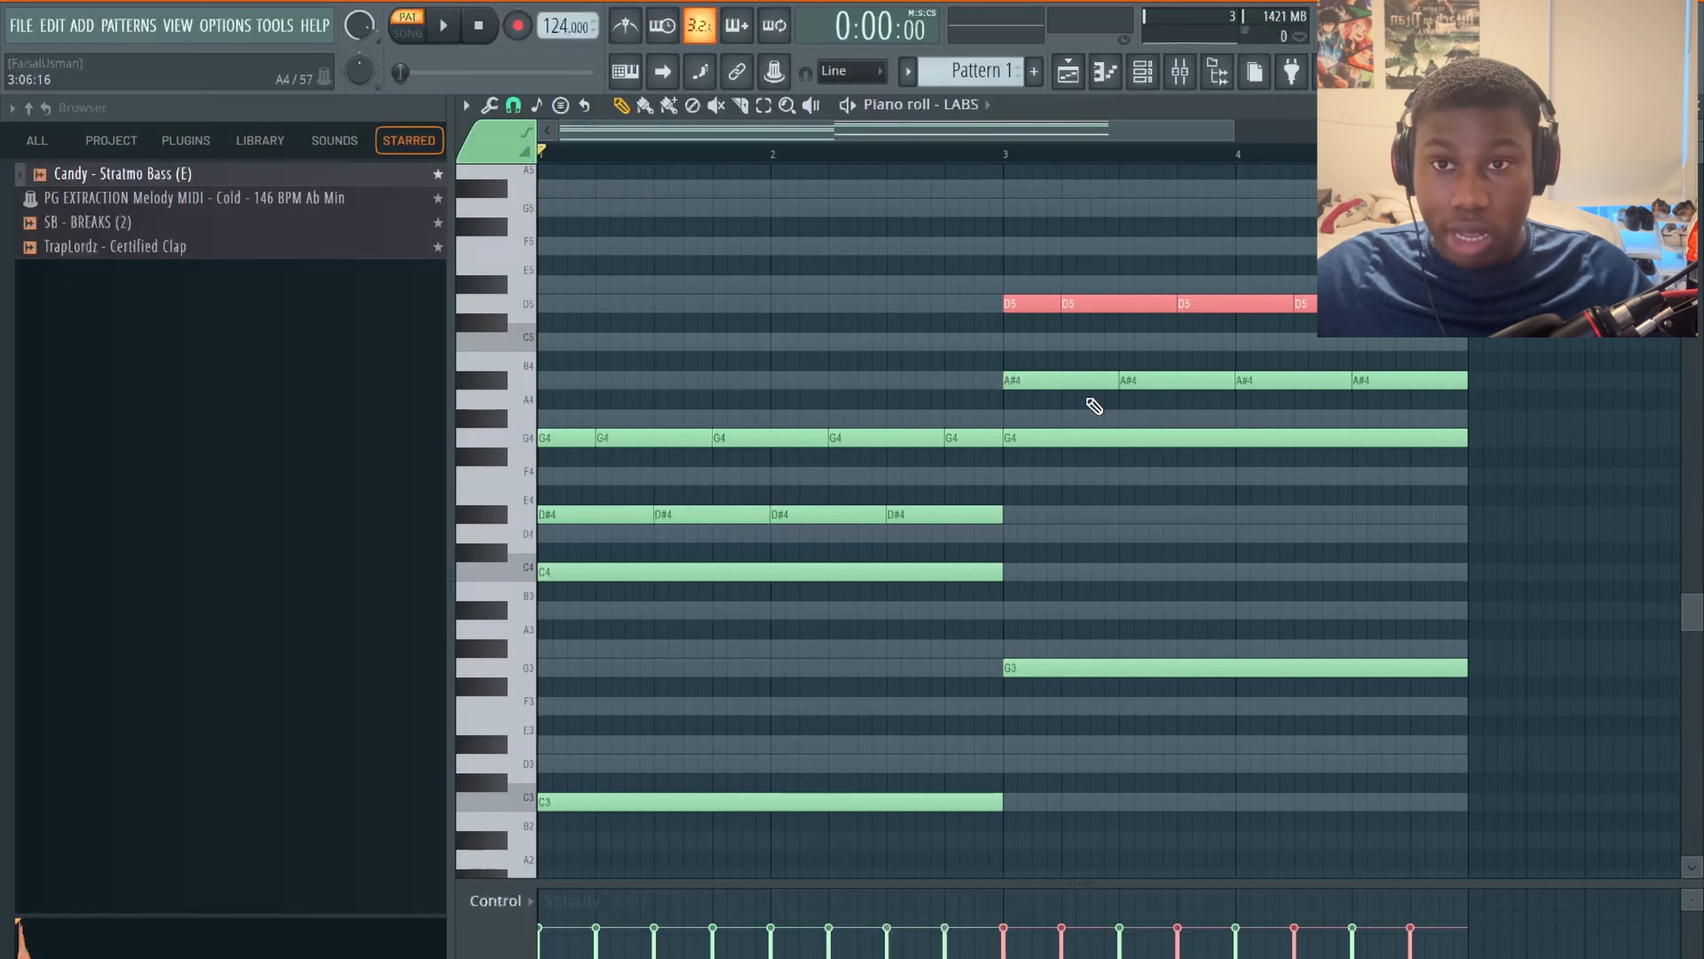
{"action": "key", "text": "ctrl+Down"}
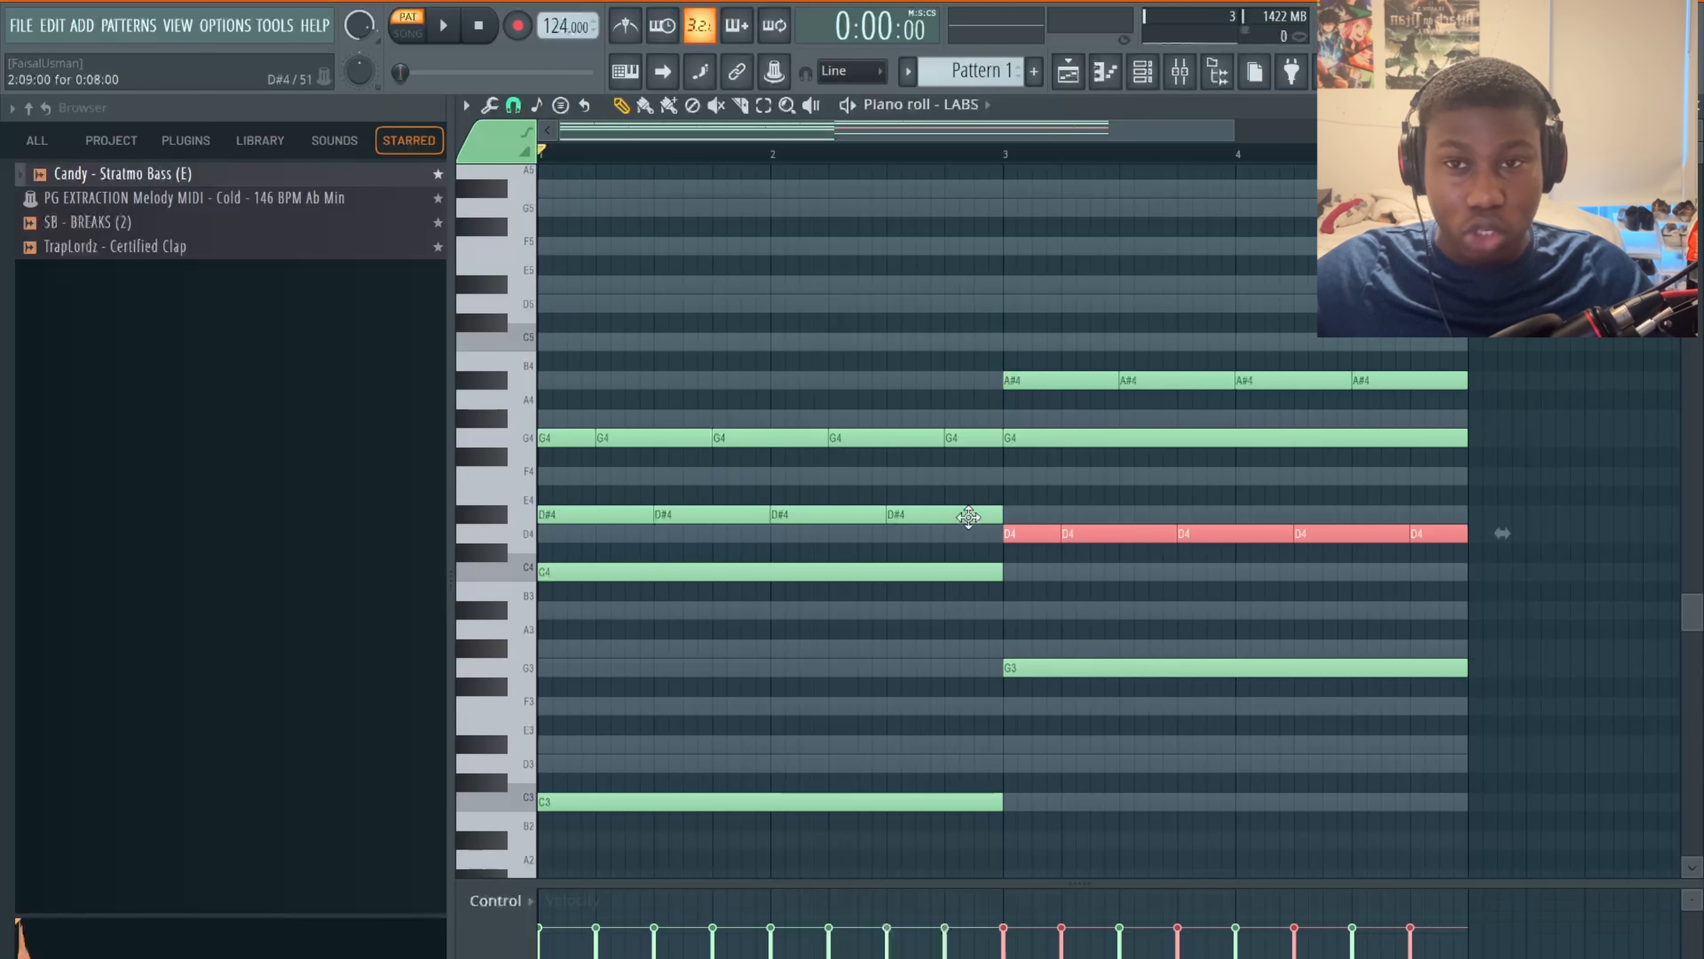
{"action": "key", "text": "space"}
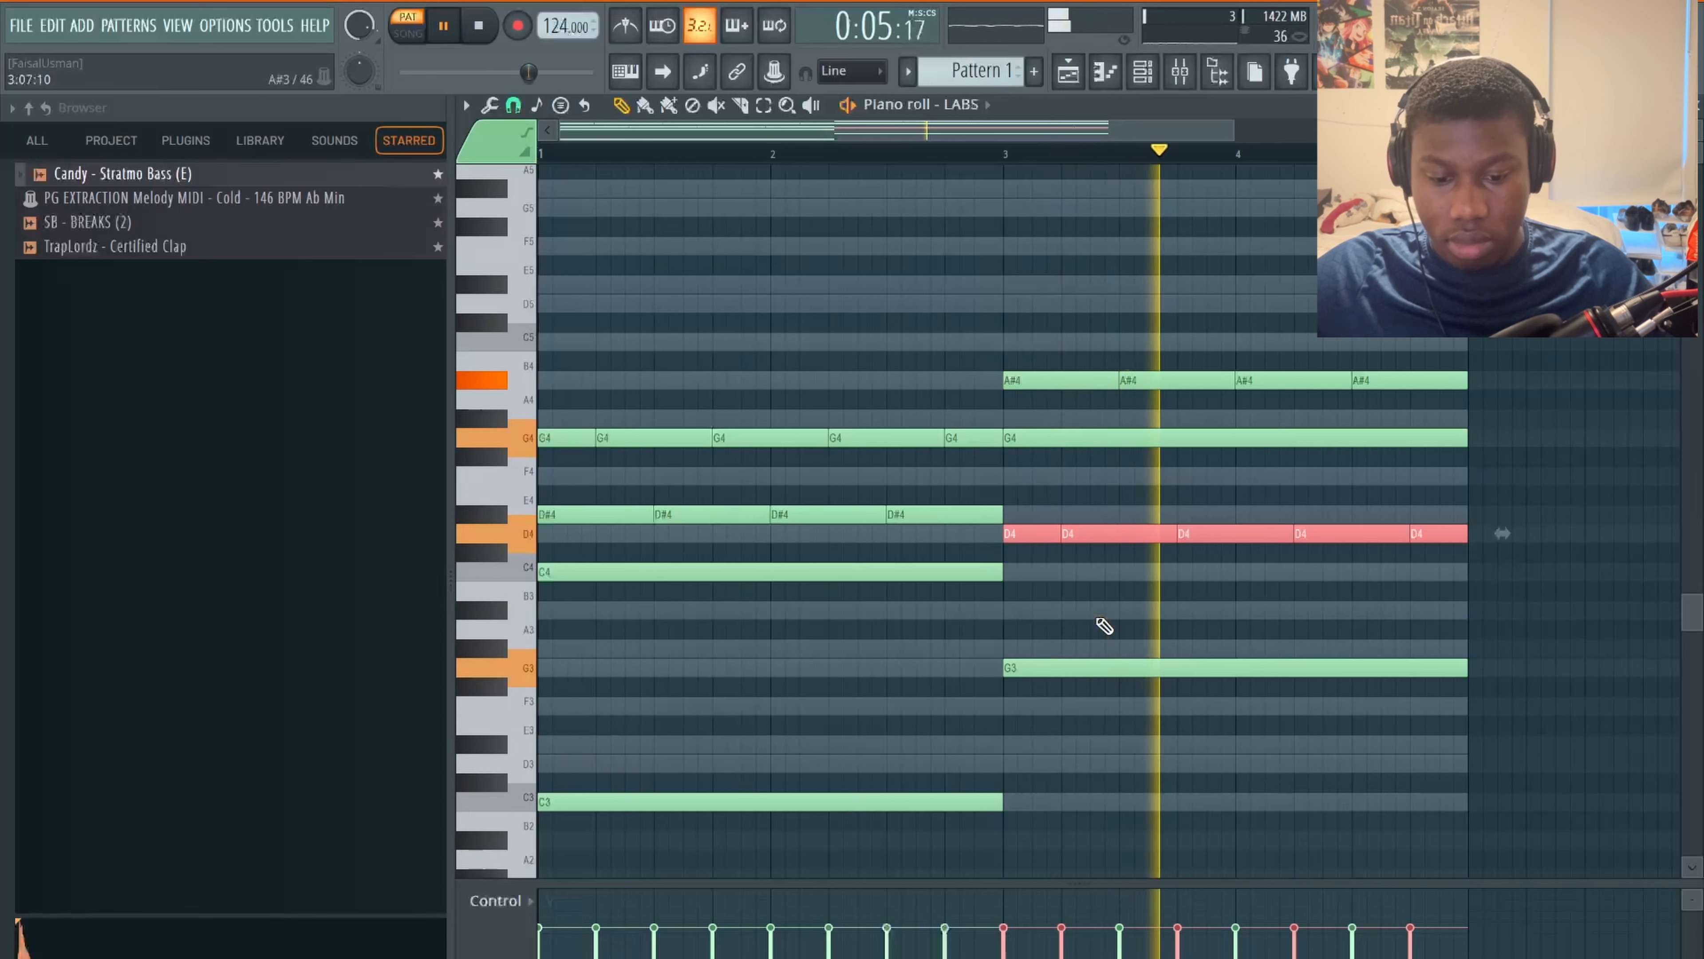
{"action": "key", "text": "space"}
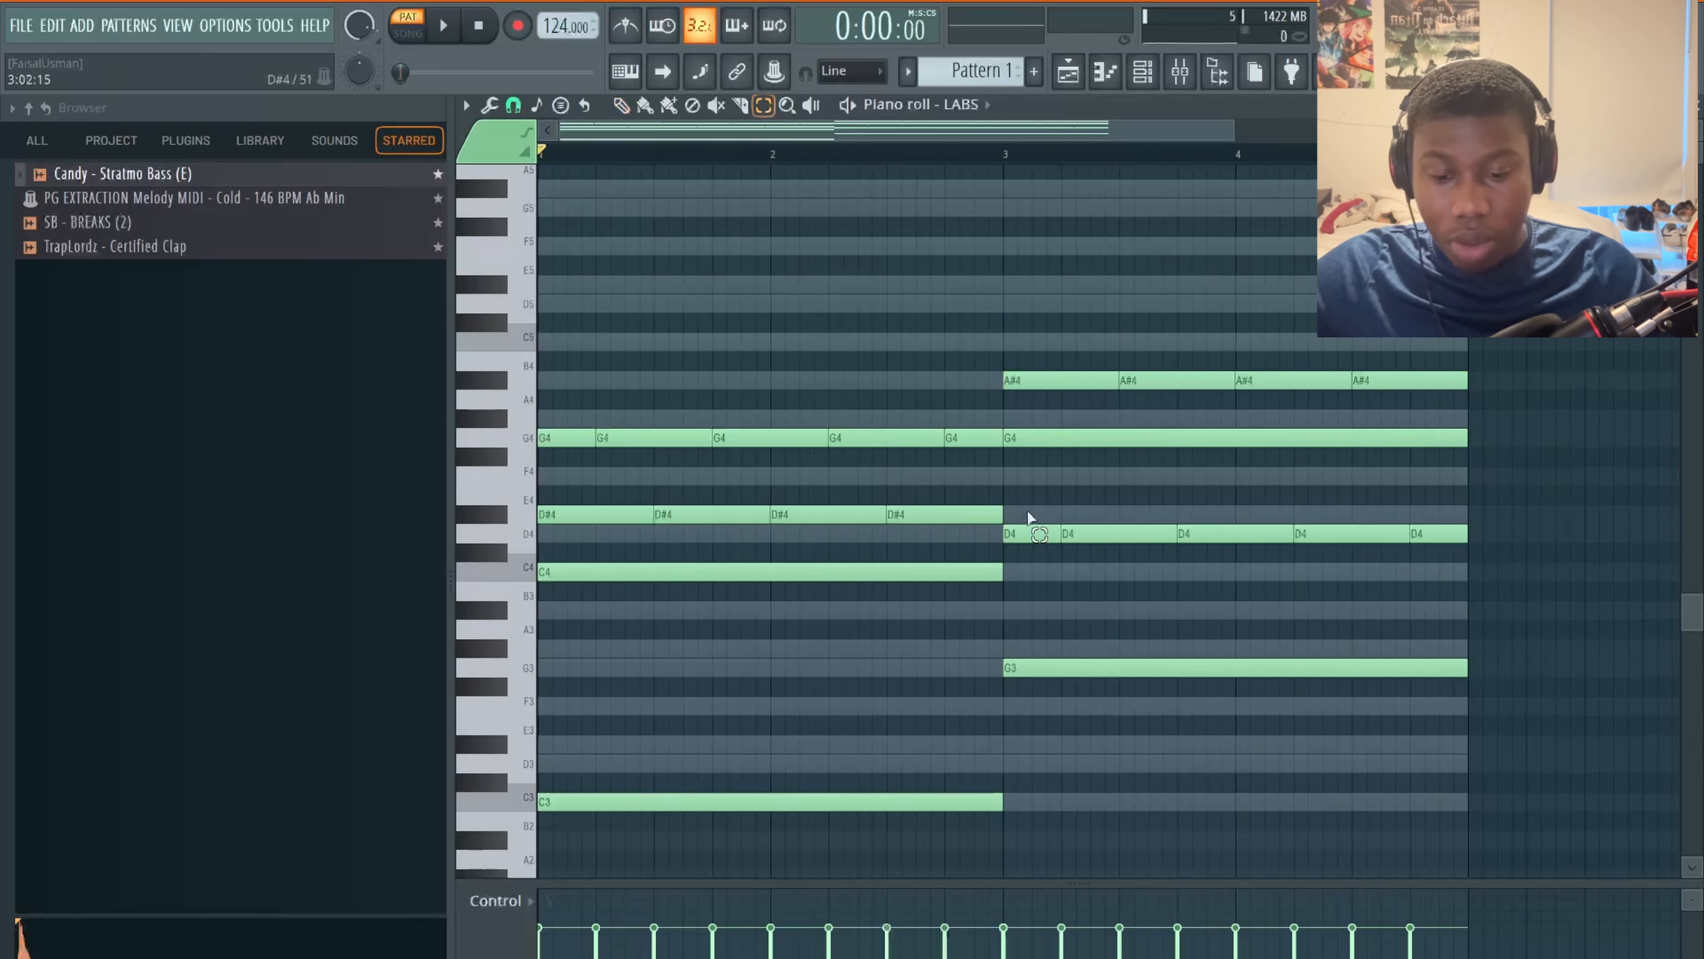
- Raise the first chord's D#4 notes by one octave to D#5 and play the pattern
{"action": "left_click_drag", "start_coordinate": [1028, 517], "coordinate": [541, 514]}
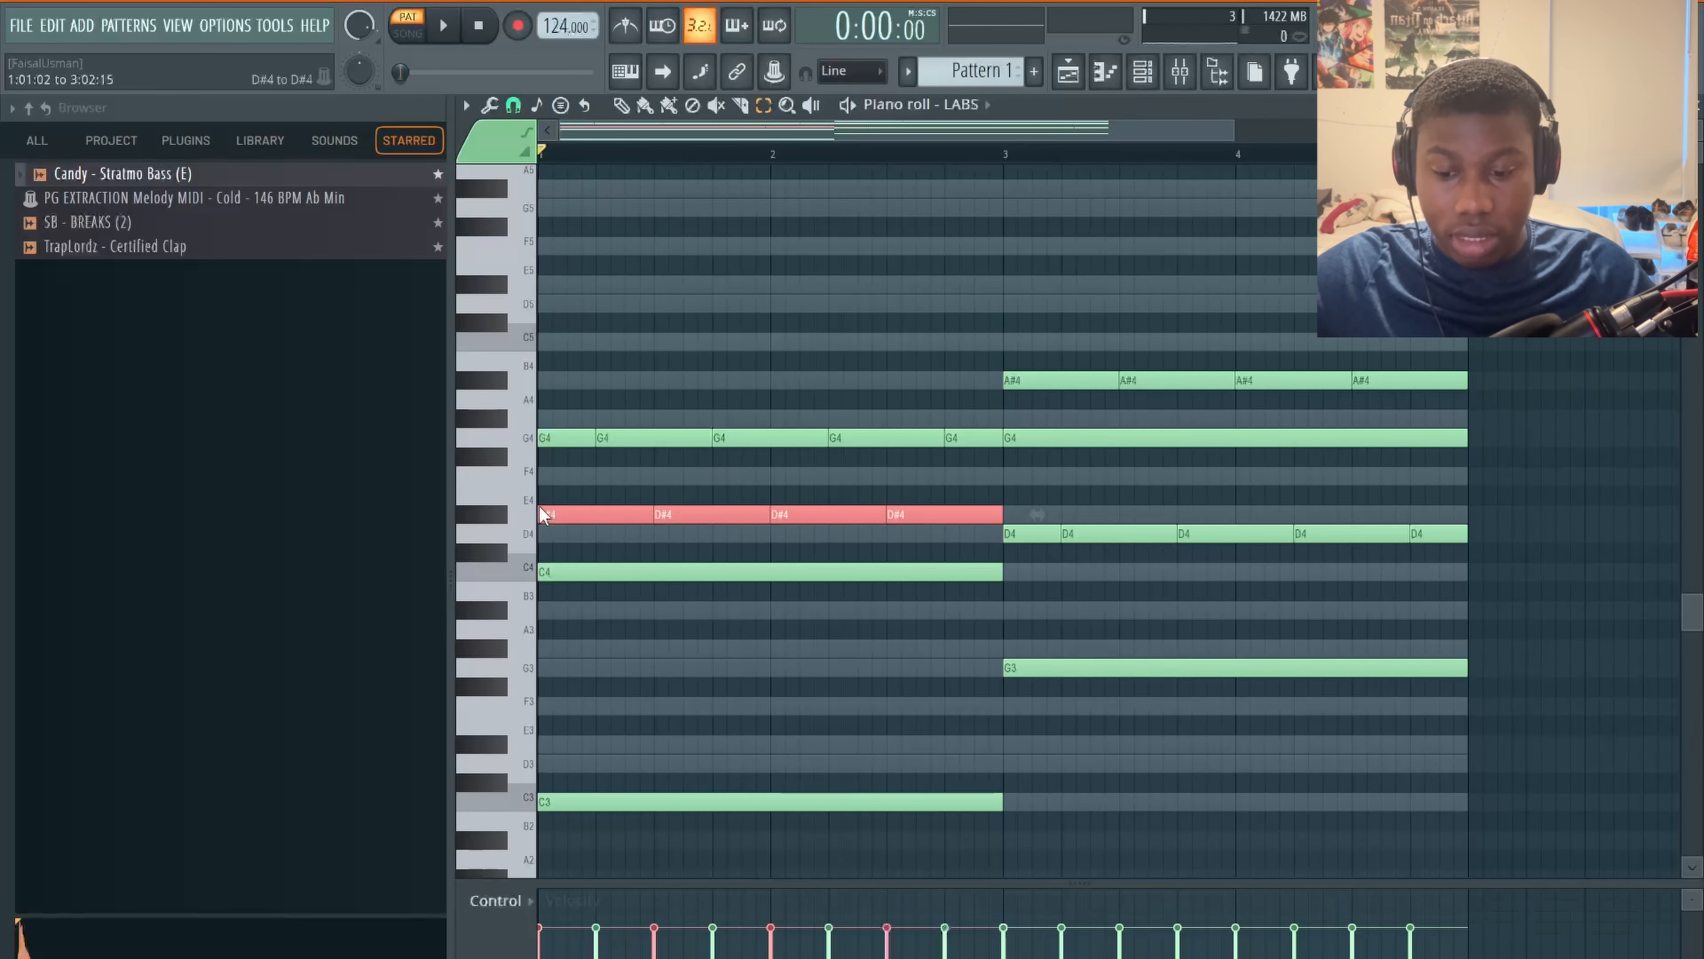
{"action": "key", "text": "ctrl+Up"}
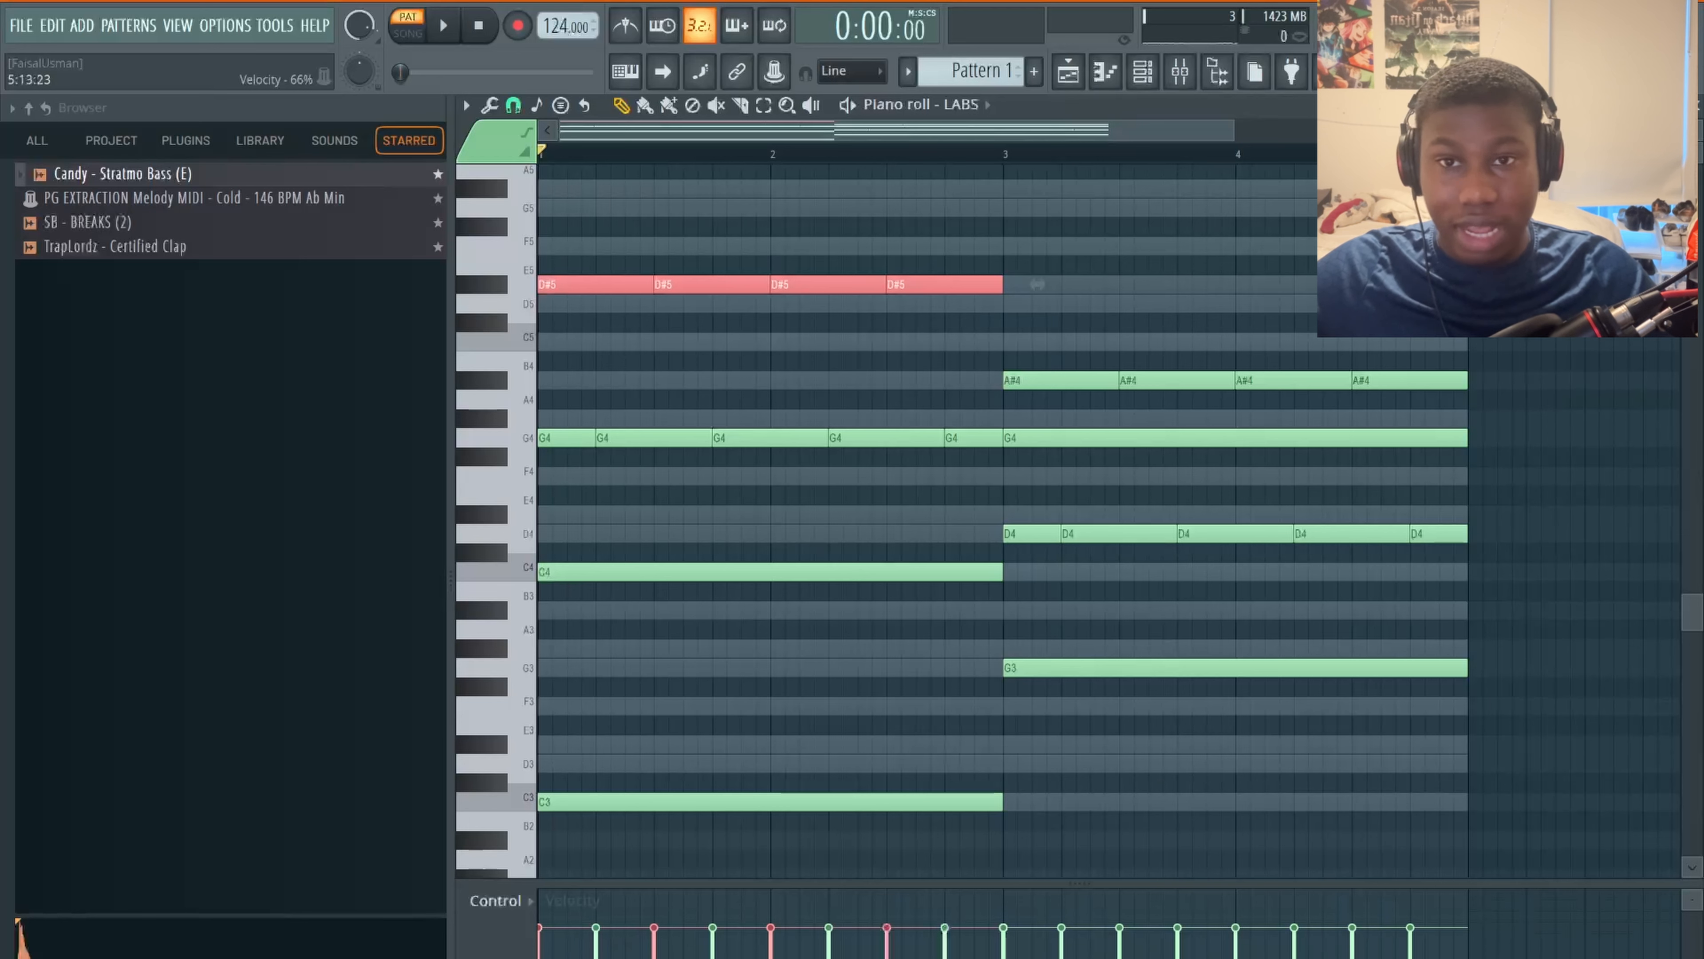
{"action": "key", "text": "space"}
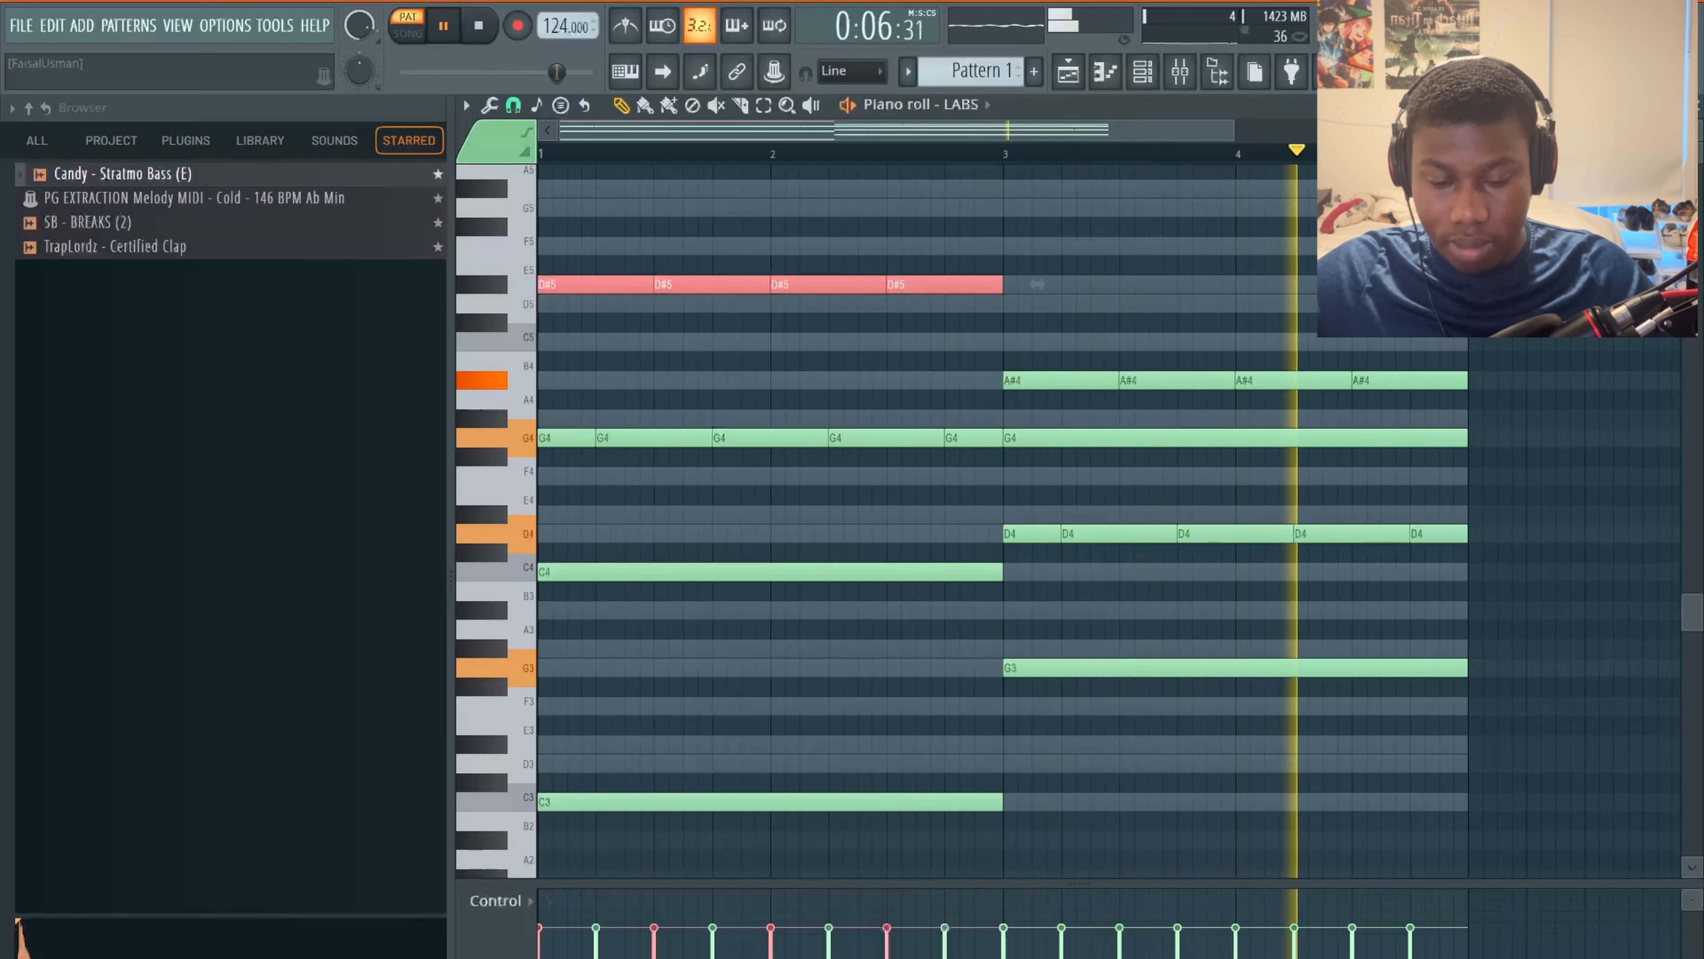
{"action": "key", "text": "space"}
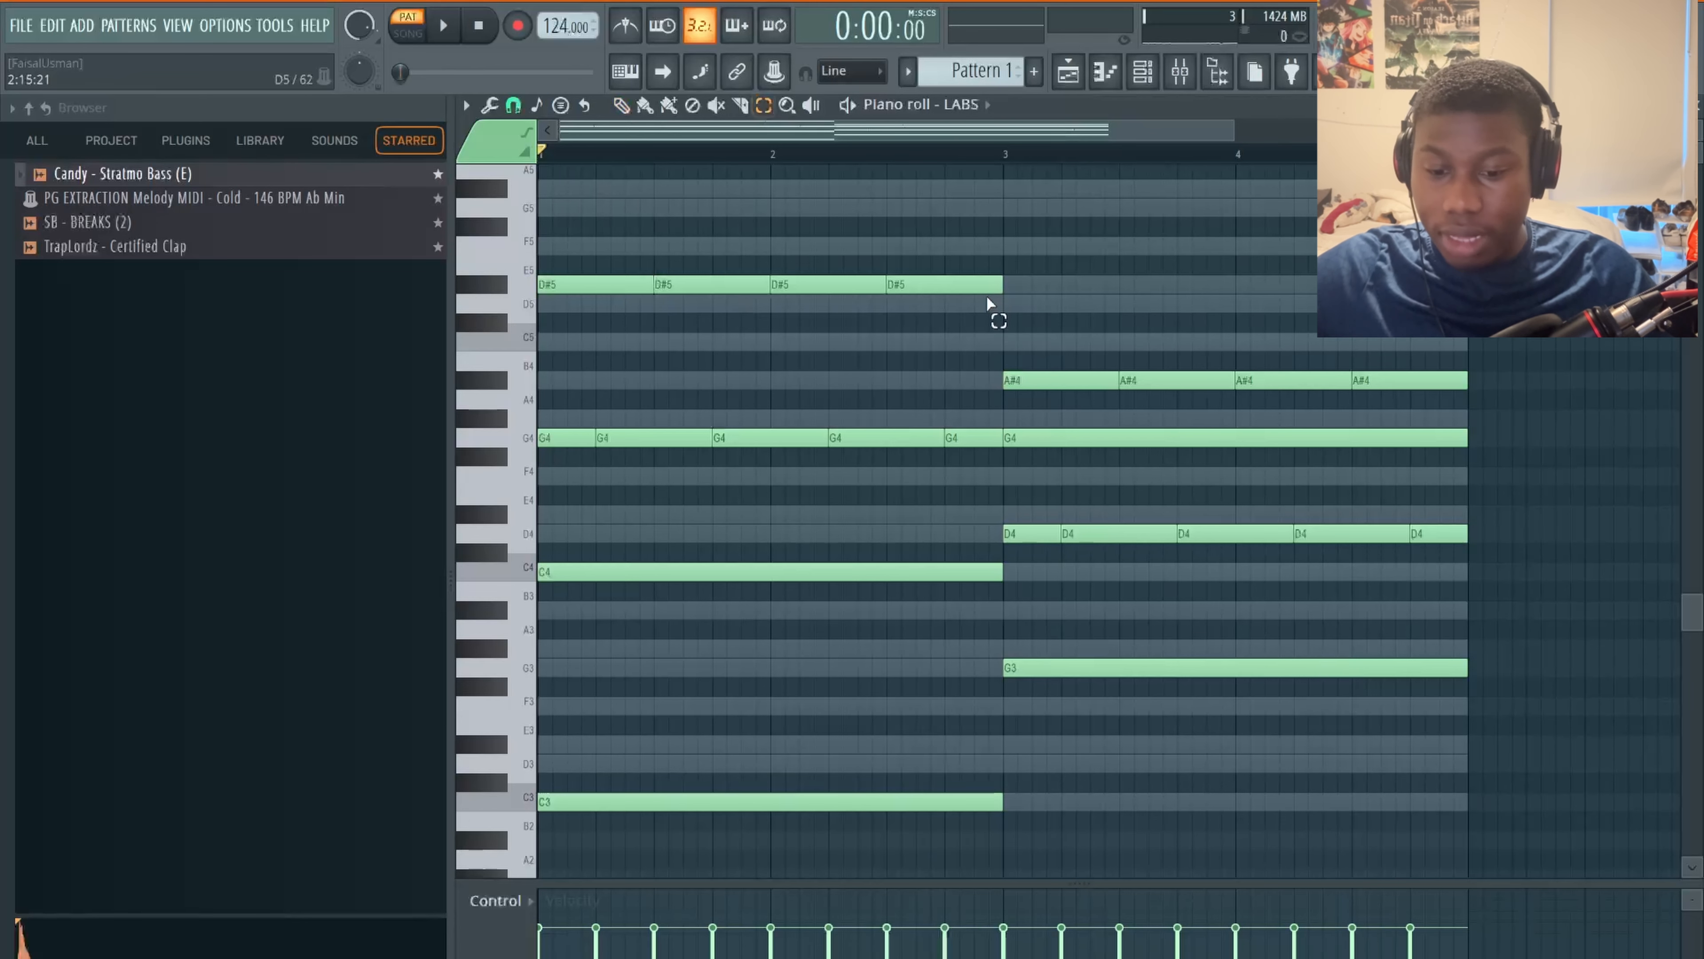
- Return both chords to root position by moving the D#5 notes to D#4 and the D4 notes to D5
{"action": "left_click_drag", "start_coordinate": [986, 303], "coordinate": [456, 273]}
{"action": "key", "text": "ctrl+Down"}
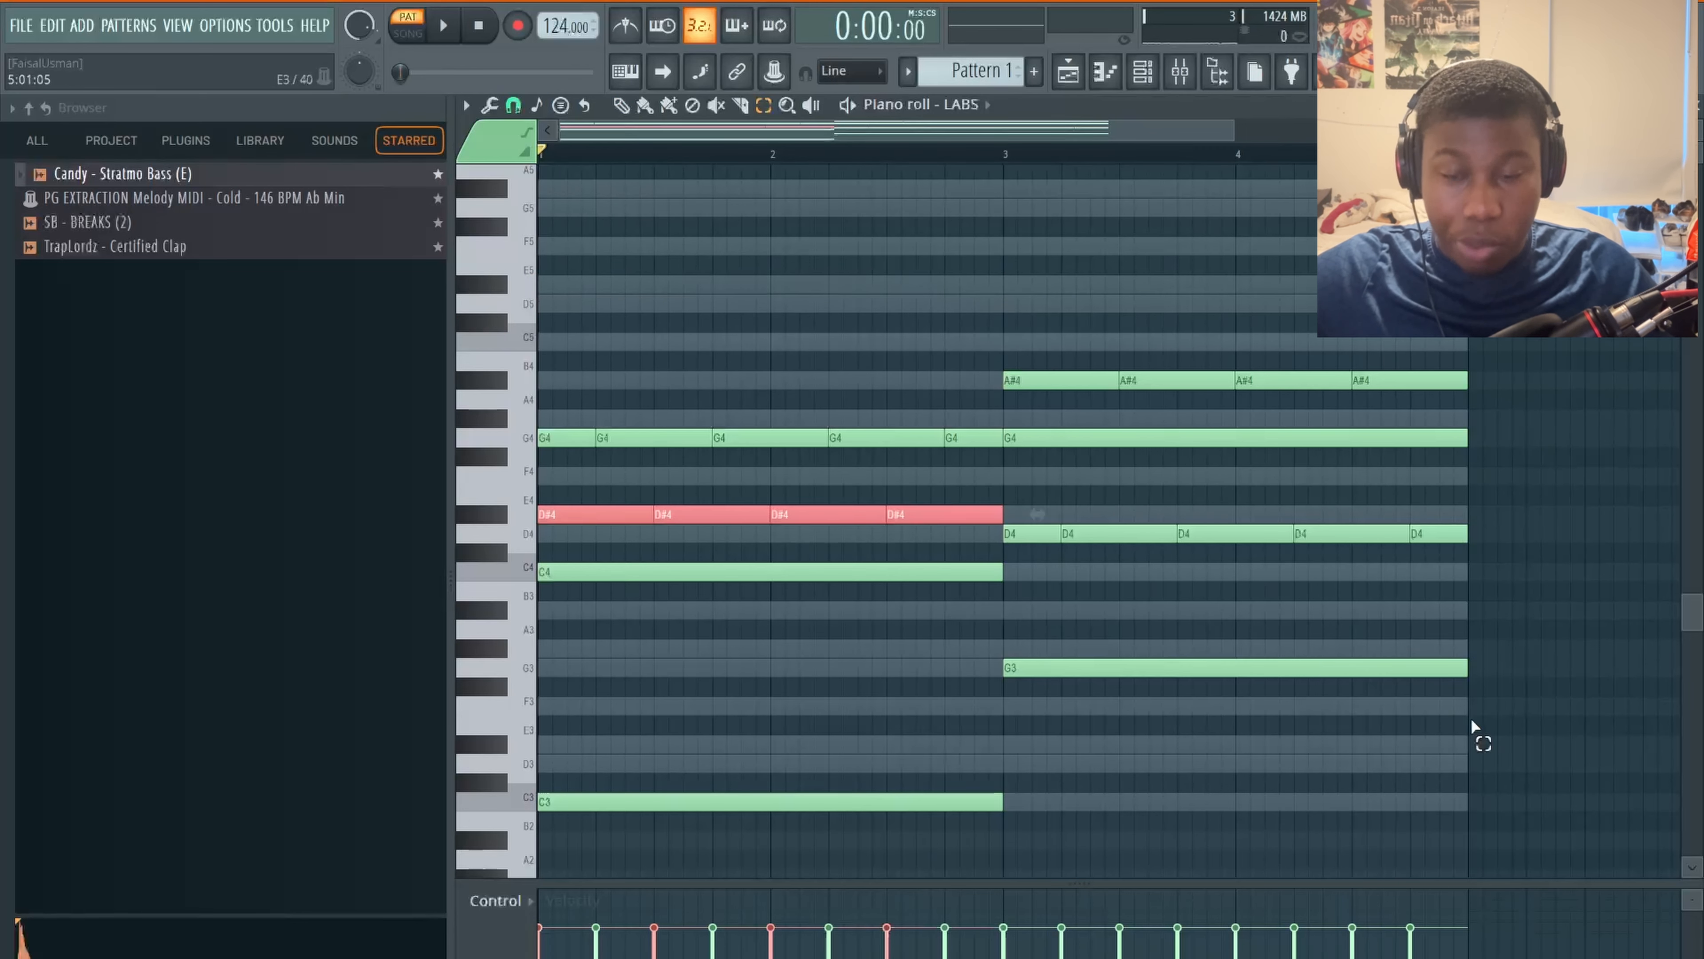
{"action": "left_click_drag", "start_coordinate": [1018, 551], "coordinate": [1433, 530]}
{"action": "key", "text": "ctrl+Up"}
{"action": "right_click", "coordinate": [1224, 570]}
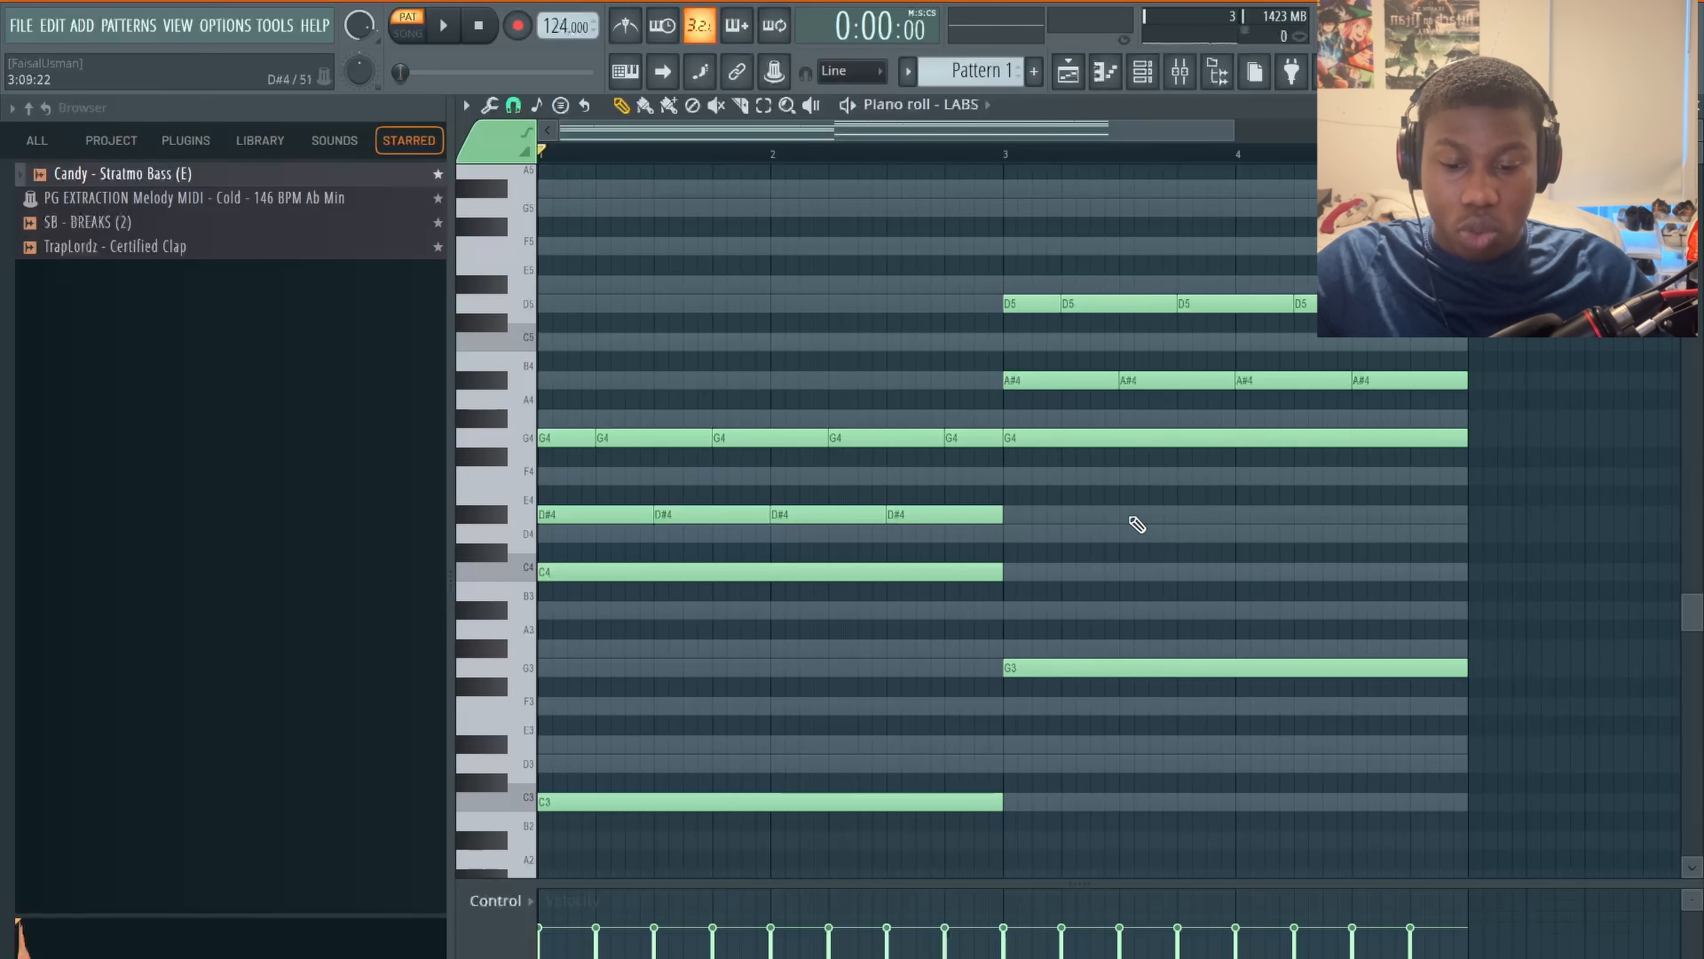
- Invert both chords by lowering the D5 notes to D4 and raising the D#4 notes to D#5
{"action": "left_click_drag", "start_coordinate": [1007, 312], "coordinate": [1466, 305]}
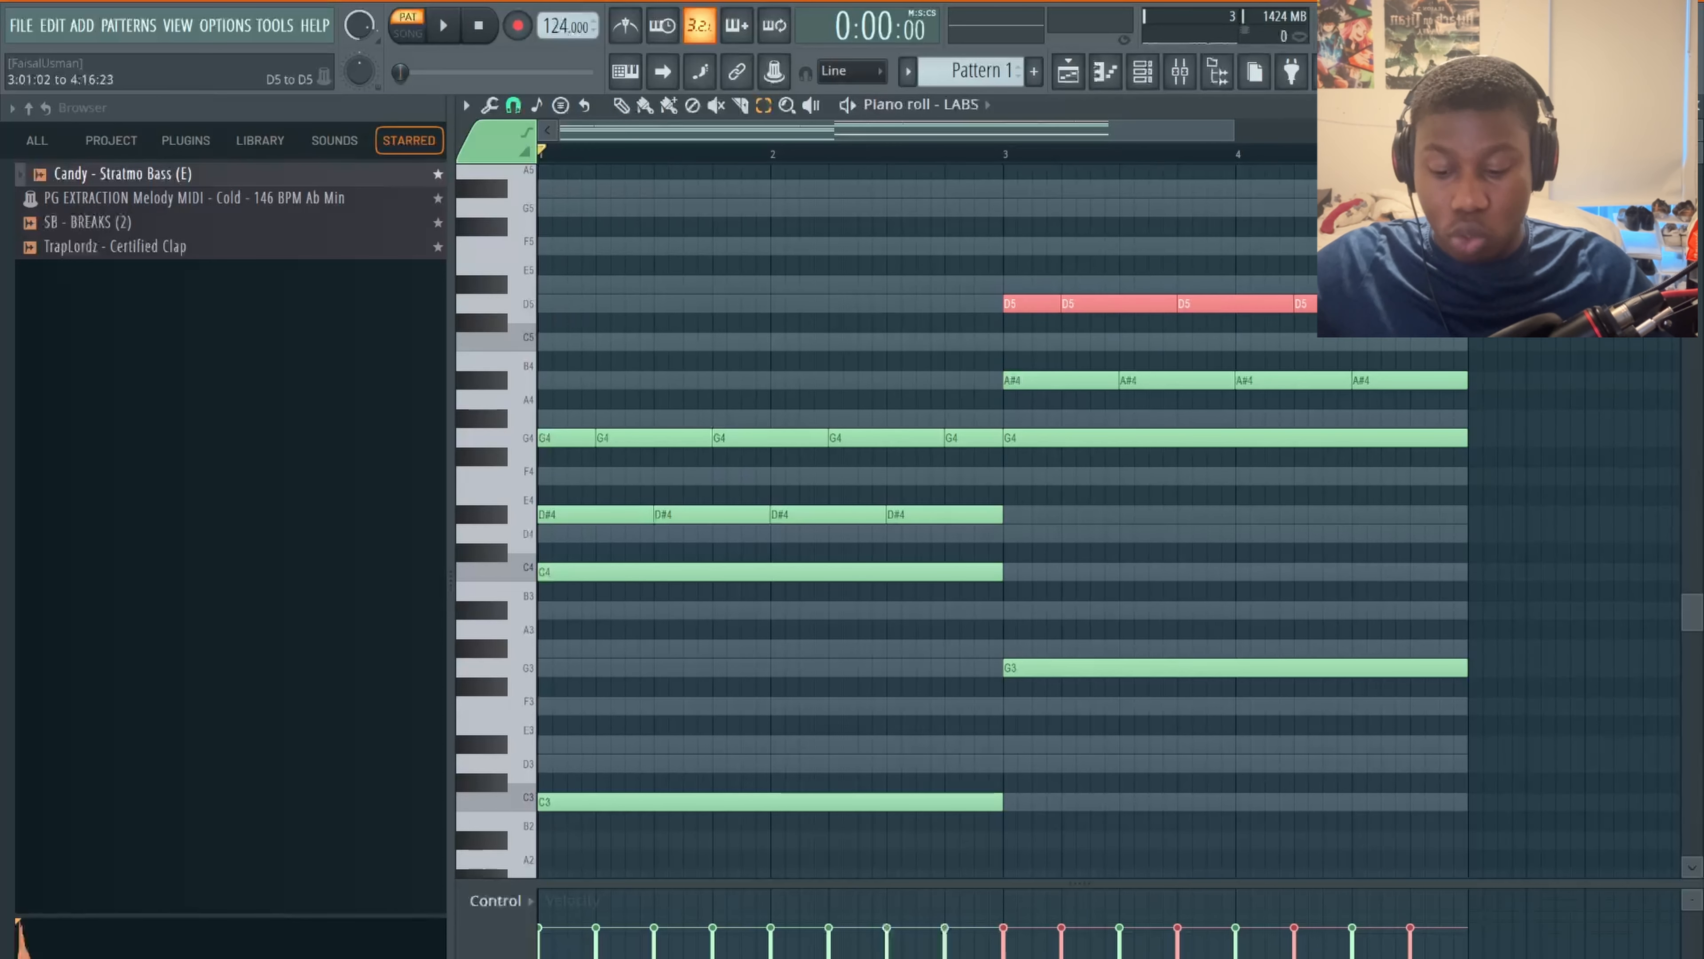
{"action": "key", "text": "ctrl+Down"}
{"action": "left_click_drag", "start_coordinate": [990, 513], "coordinate": [559, 495]}
{"action": "key", "text": "ctrl+Up"}
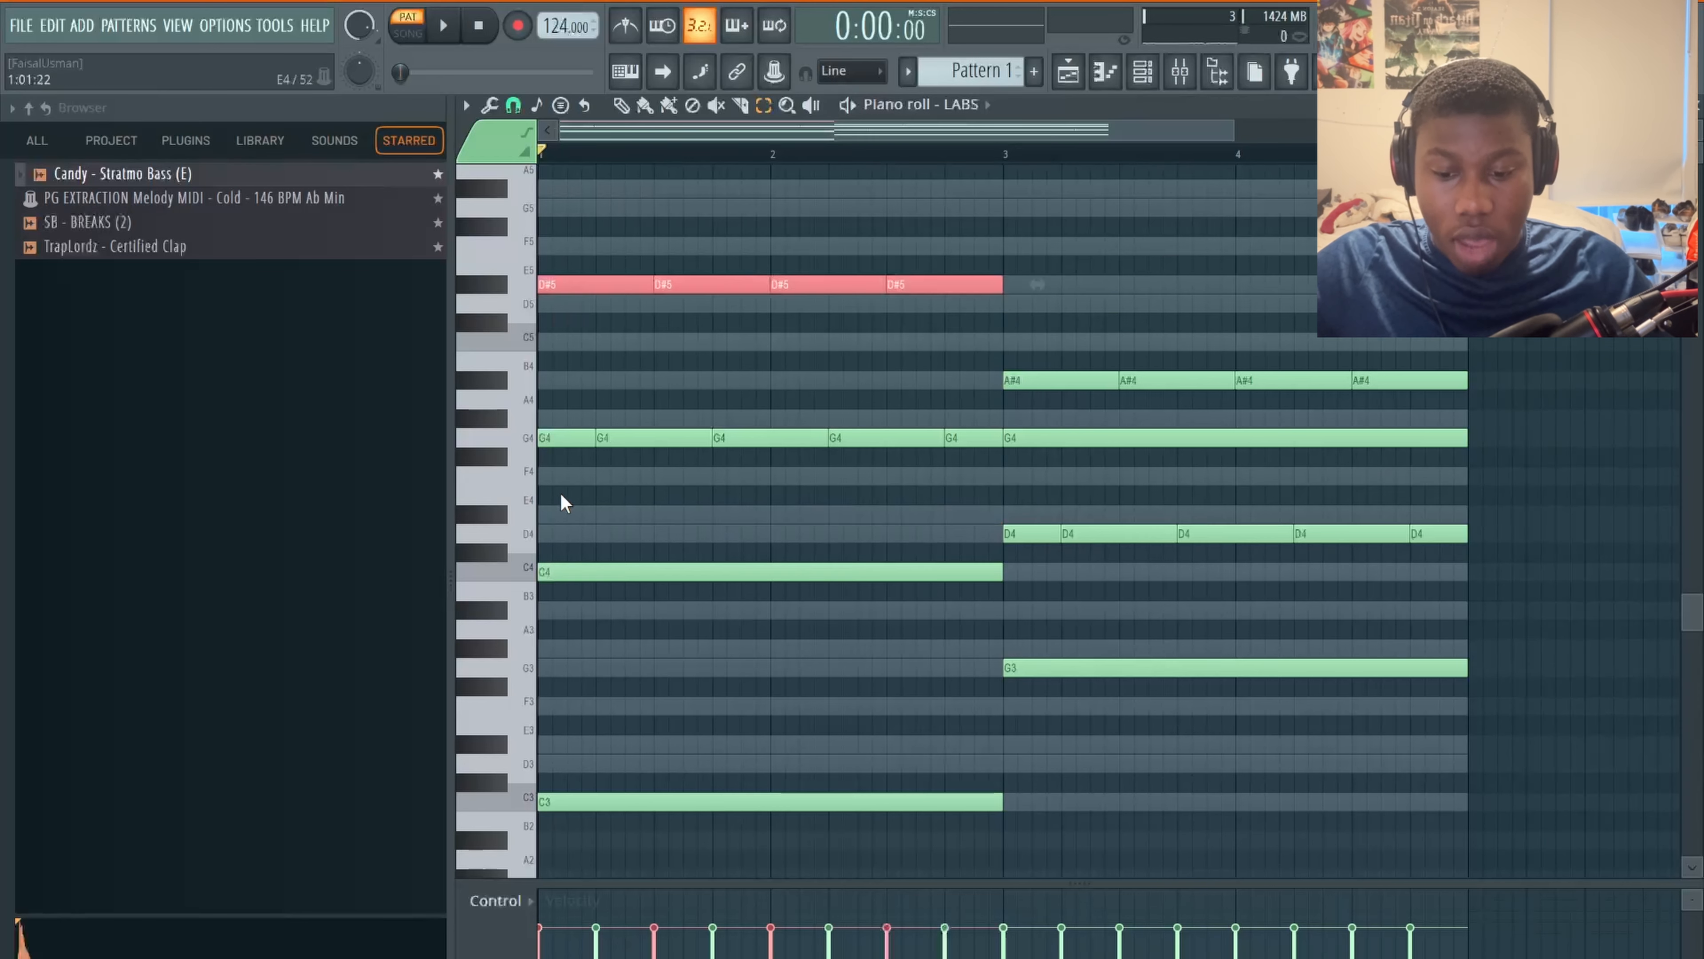
- Open the strumizer for all notes and adjust the start time strength to give the chords a slight strum
{"action": "left_click", "coordinate": [718, 525]}
{"action": "key", "text": "alt+s"}
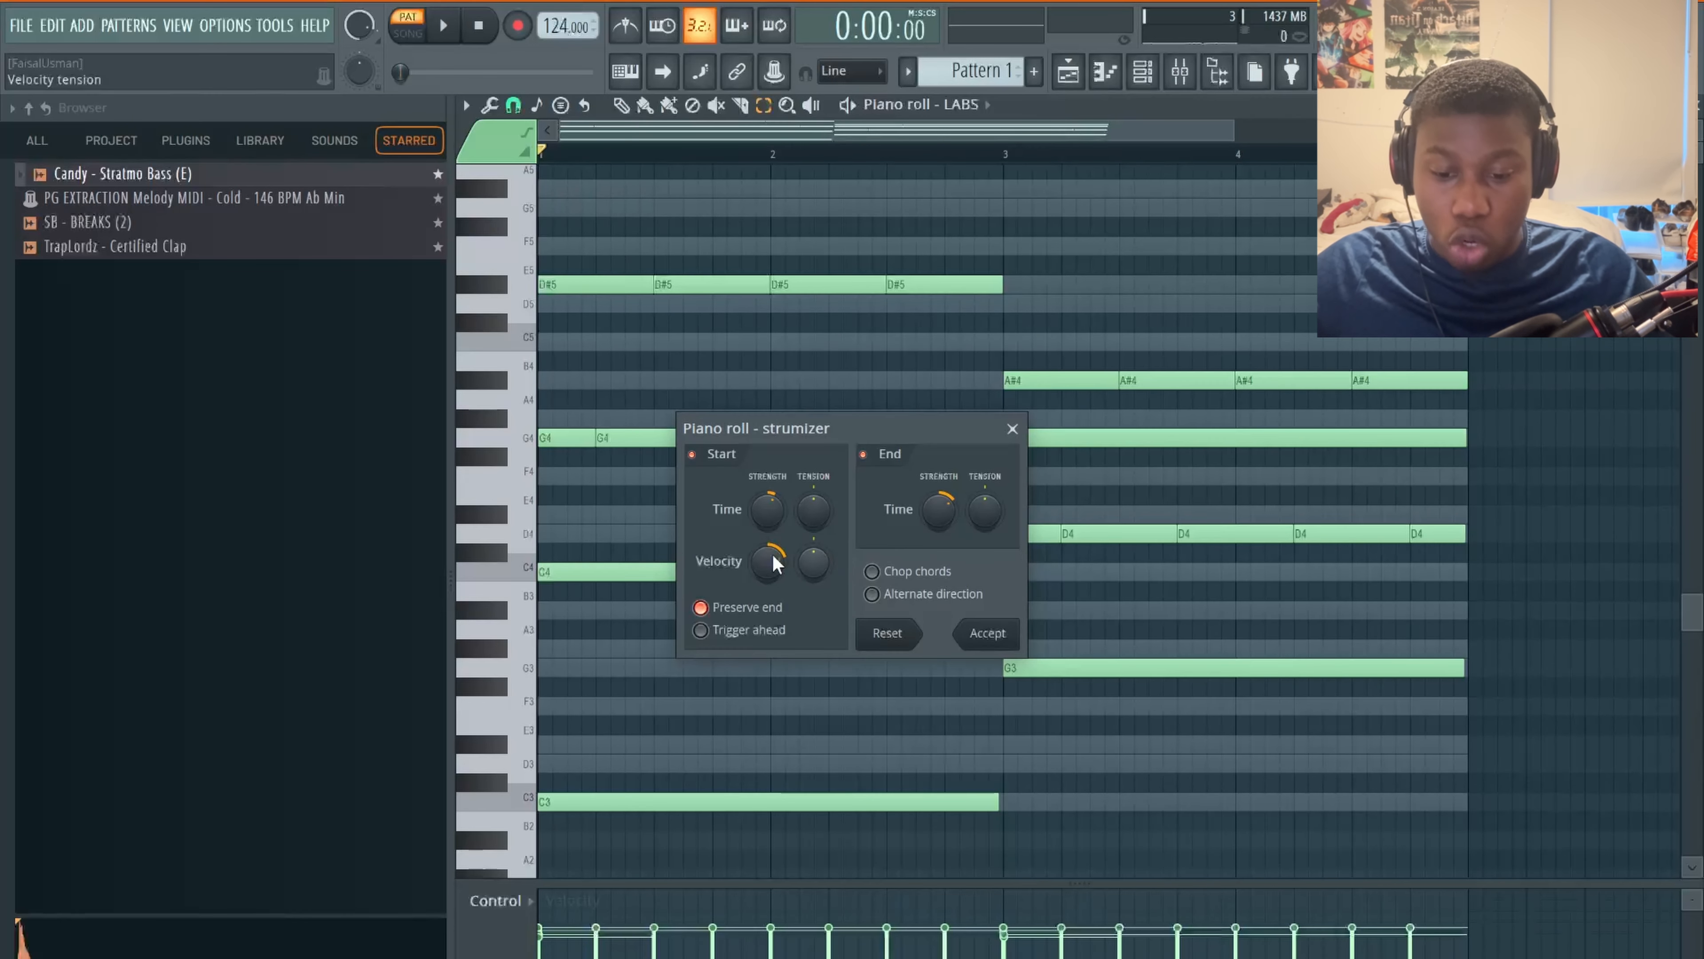
{"action": "mouse_move", "coordinate": [760, 526]}
{"action": "left_mouse_down"}
{"action": "mouse_move", "coordinate": [758, 507]}
{"action": "mouse_move", "coordinate": [760, 557]}
{"action": "left_mouse_up"}
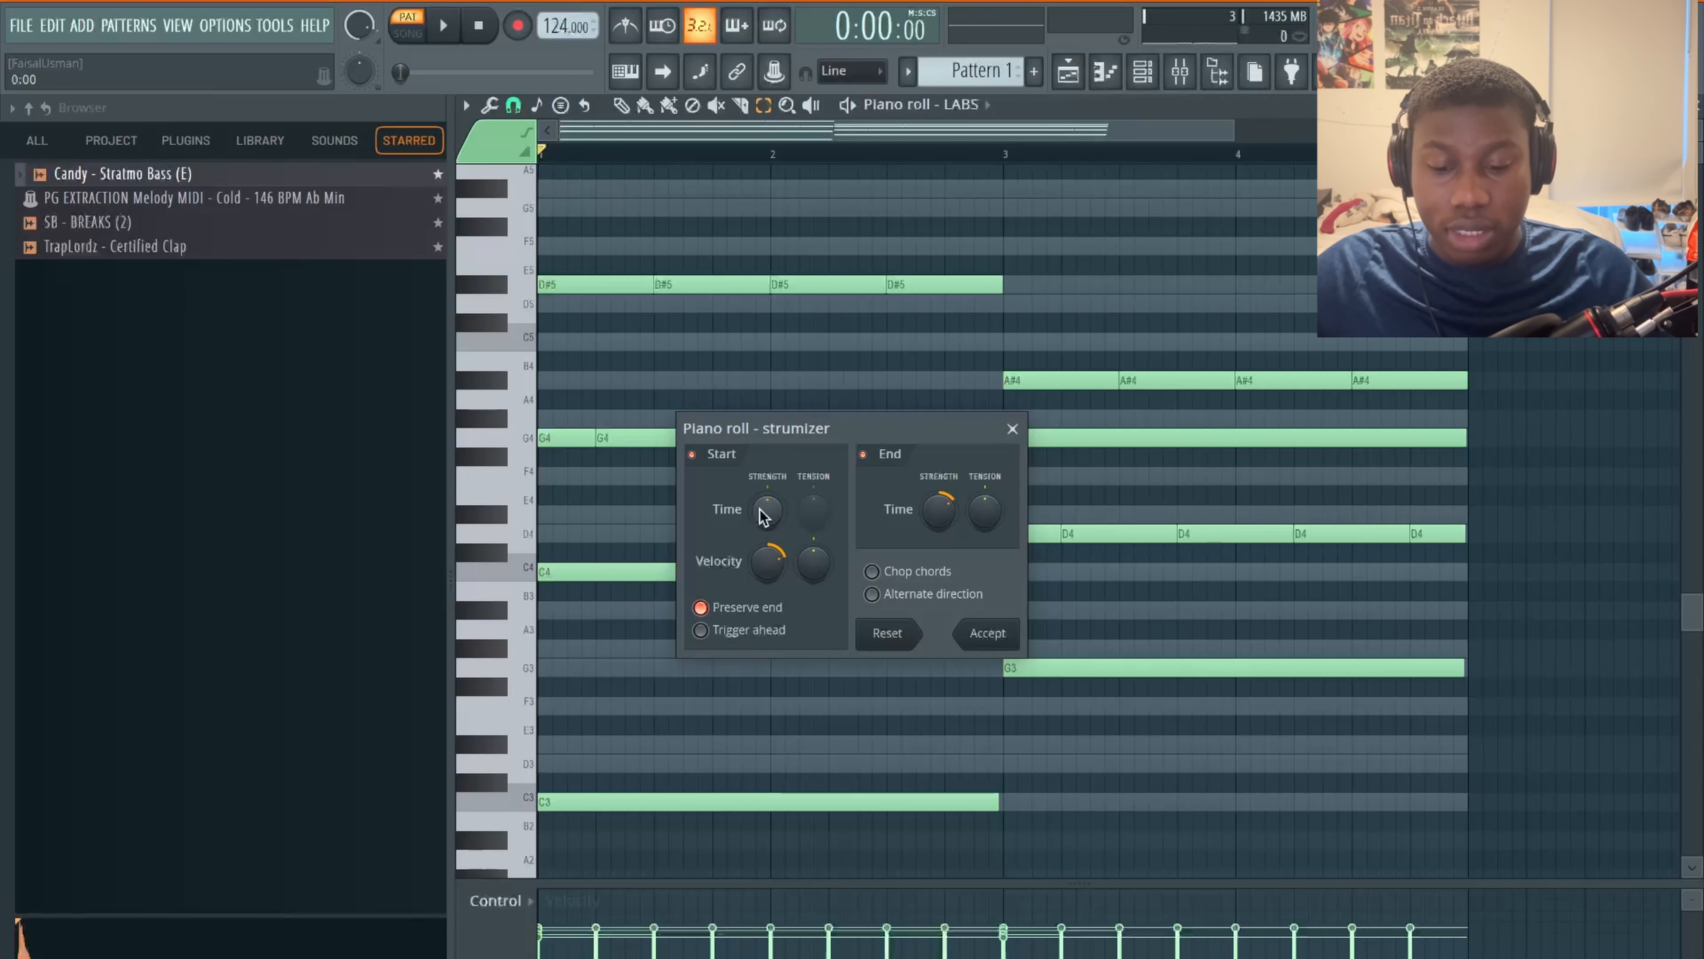
{"action": "left_click_drag", "start_coordinate": [763, 517], "coordinate": [763, 493]}
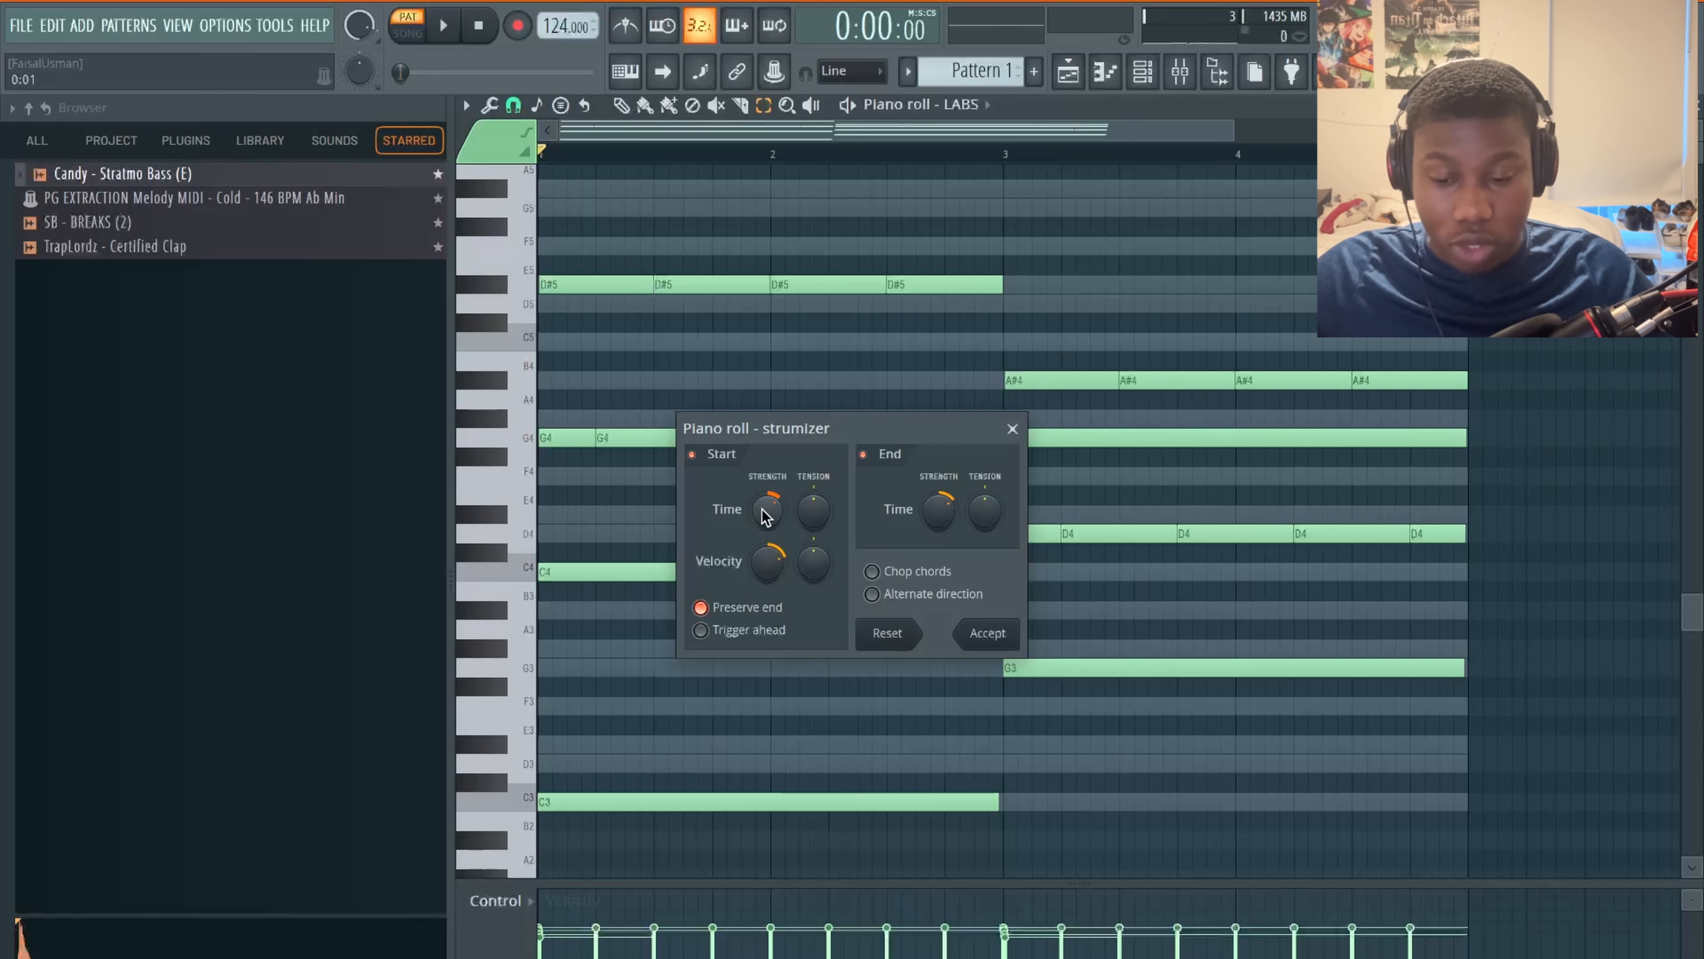
- Try exaggerated strums in both directions by setting the start time strength strongly positive and strongly negative, playing the pattern each time
{"action": "left_click_drag", "start_coordinate": [764, 516], "coordinate": [764, 487]}
{"action": "key", "text": "space"}
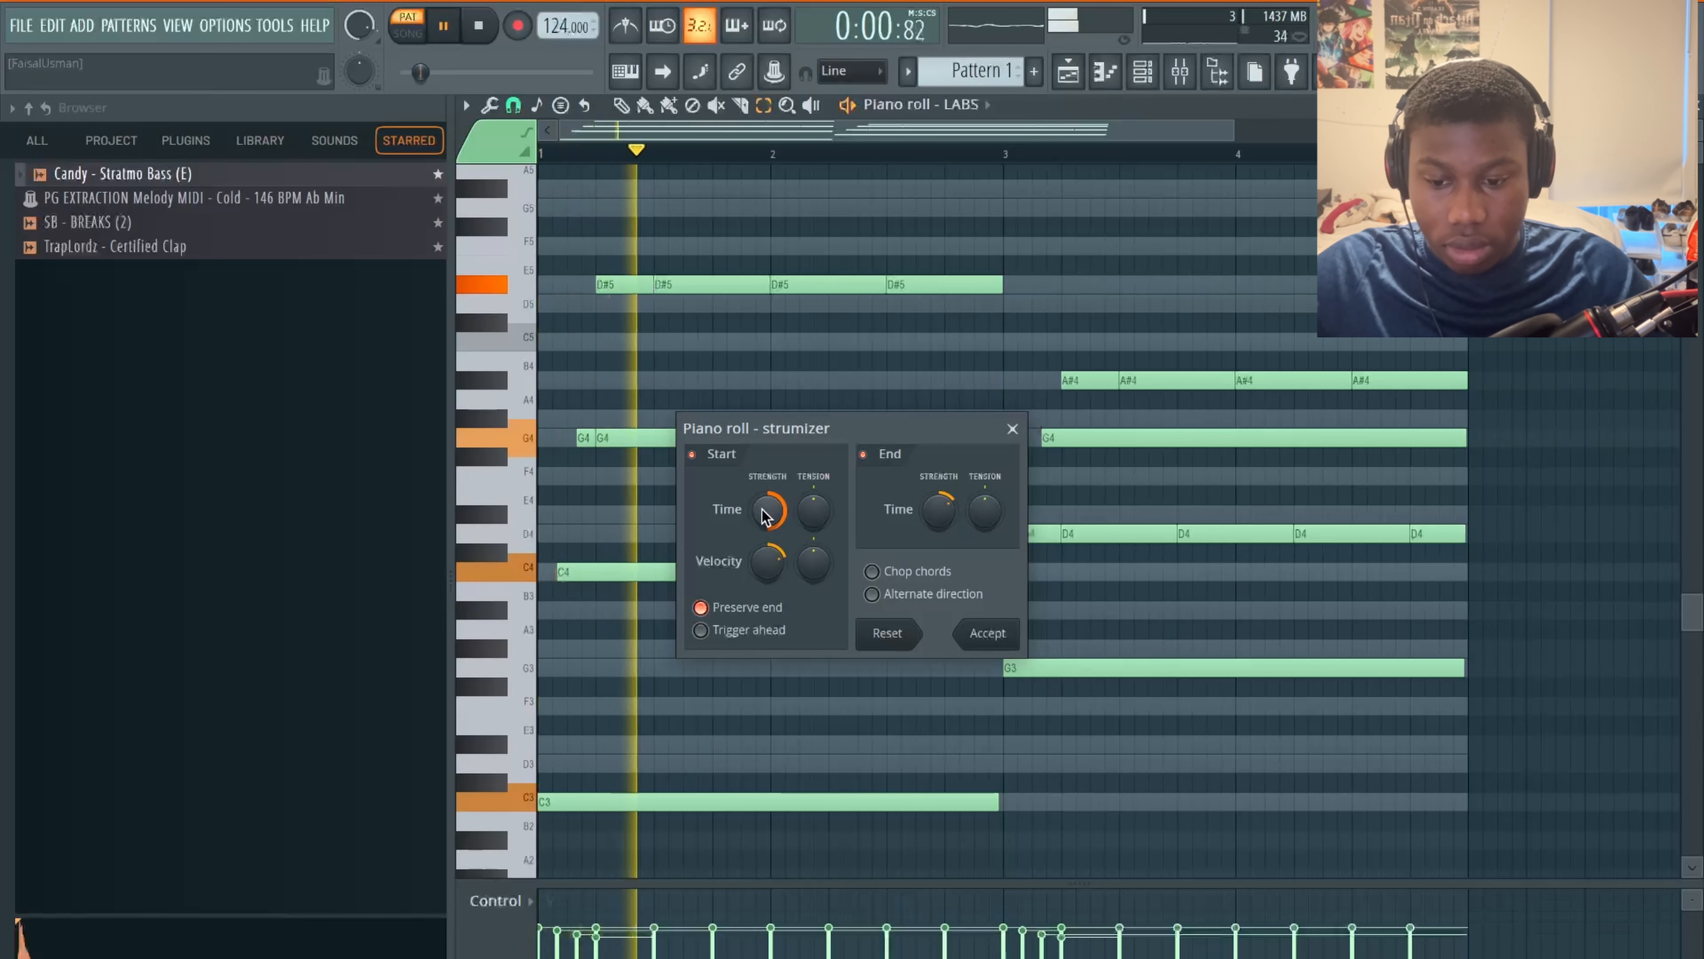
{"action": "key", "text": "space"}
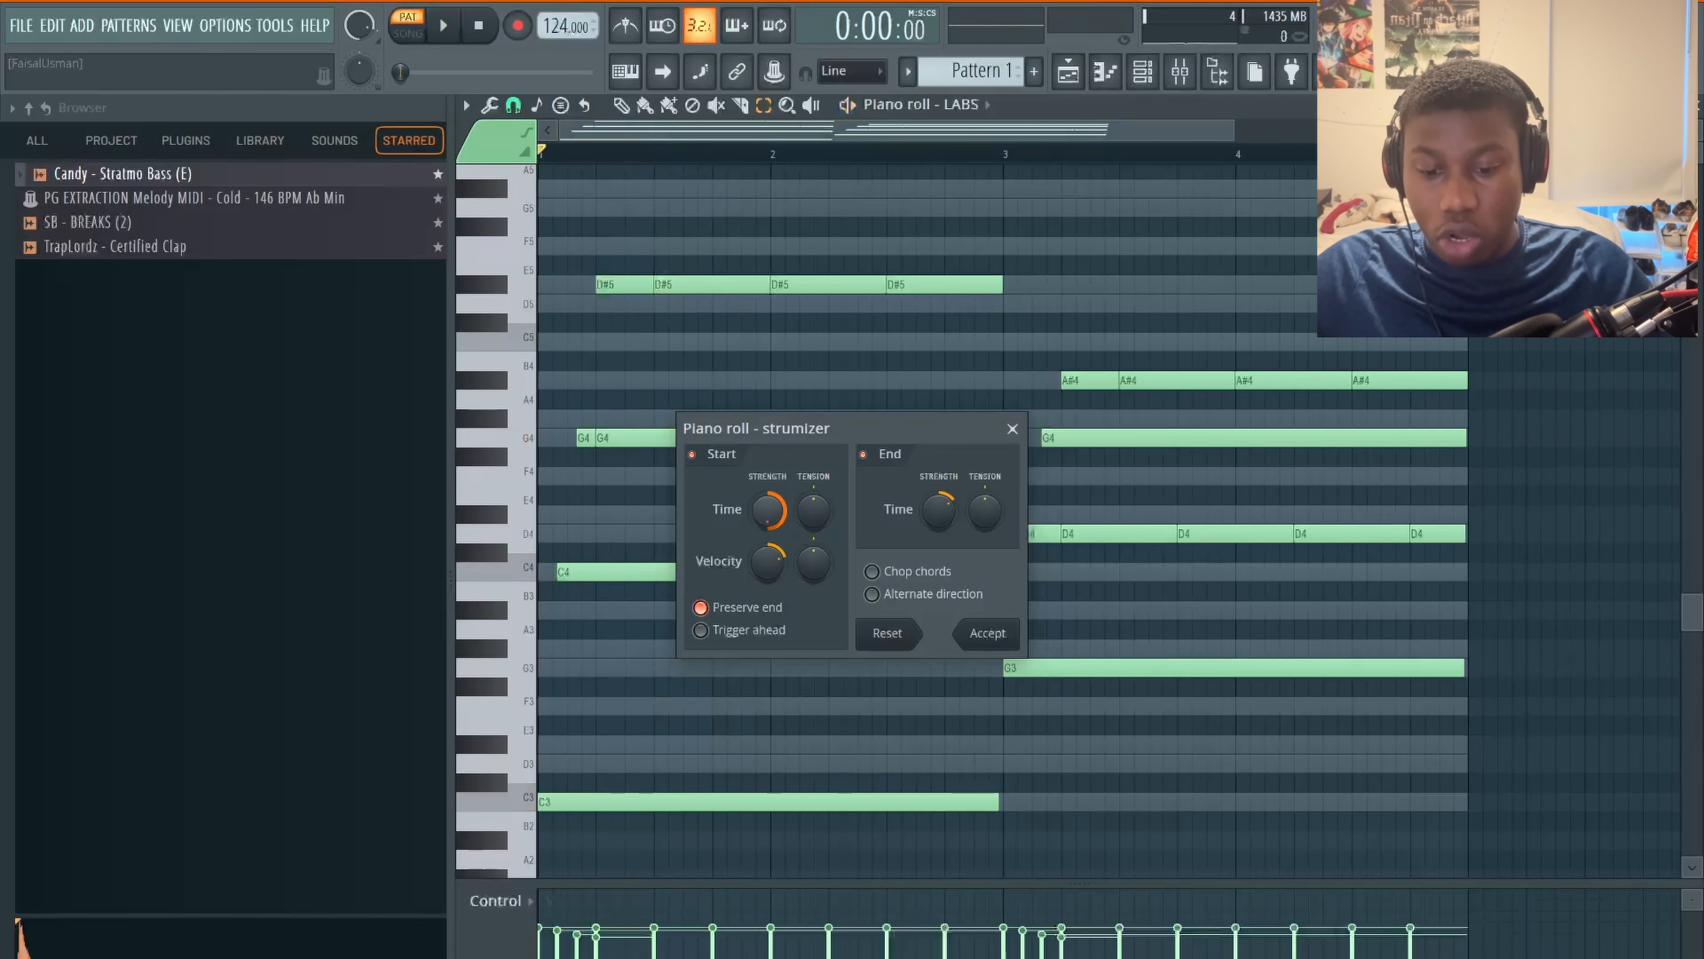
{"action": "left_click_drag", "start_coordinate": [765, 516], "coordinate": [765, 517]}
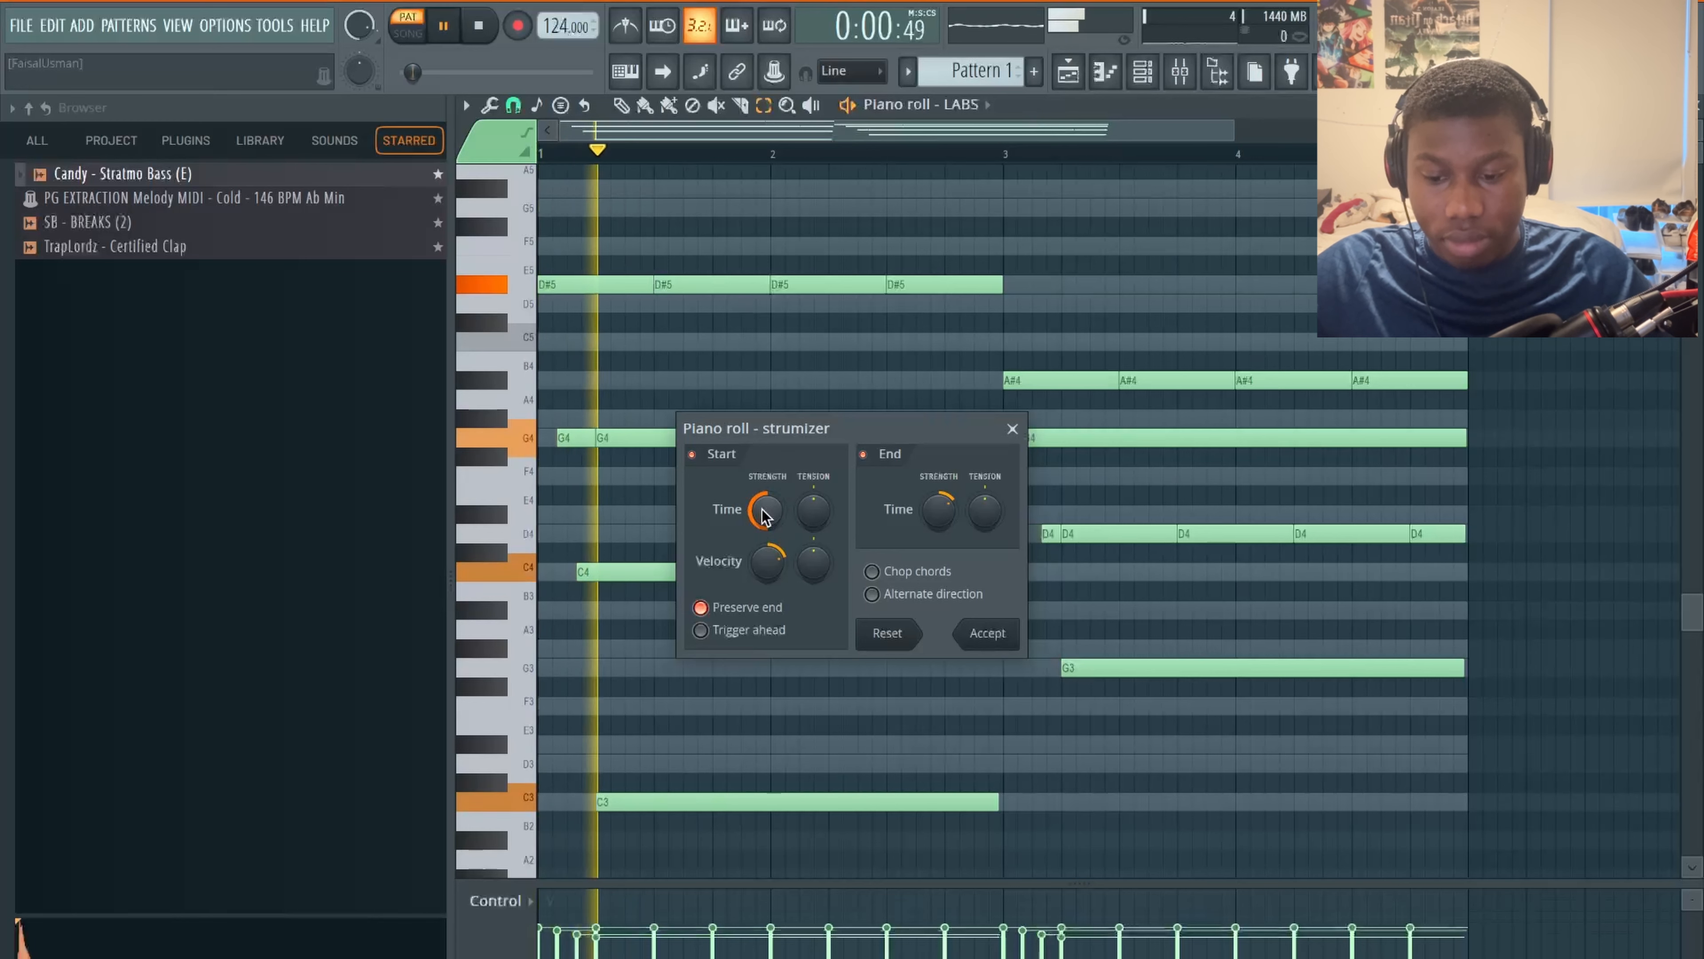
{"action": "key", "text": "space"}
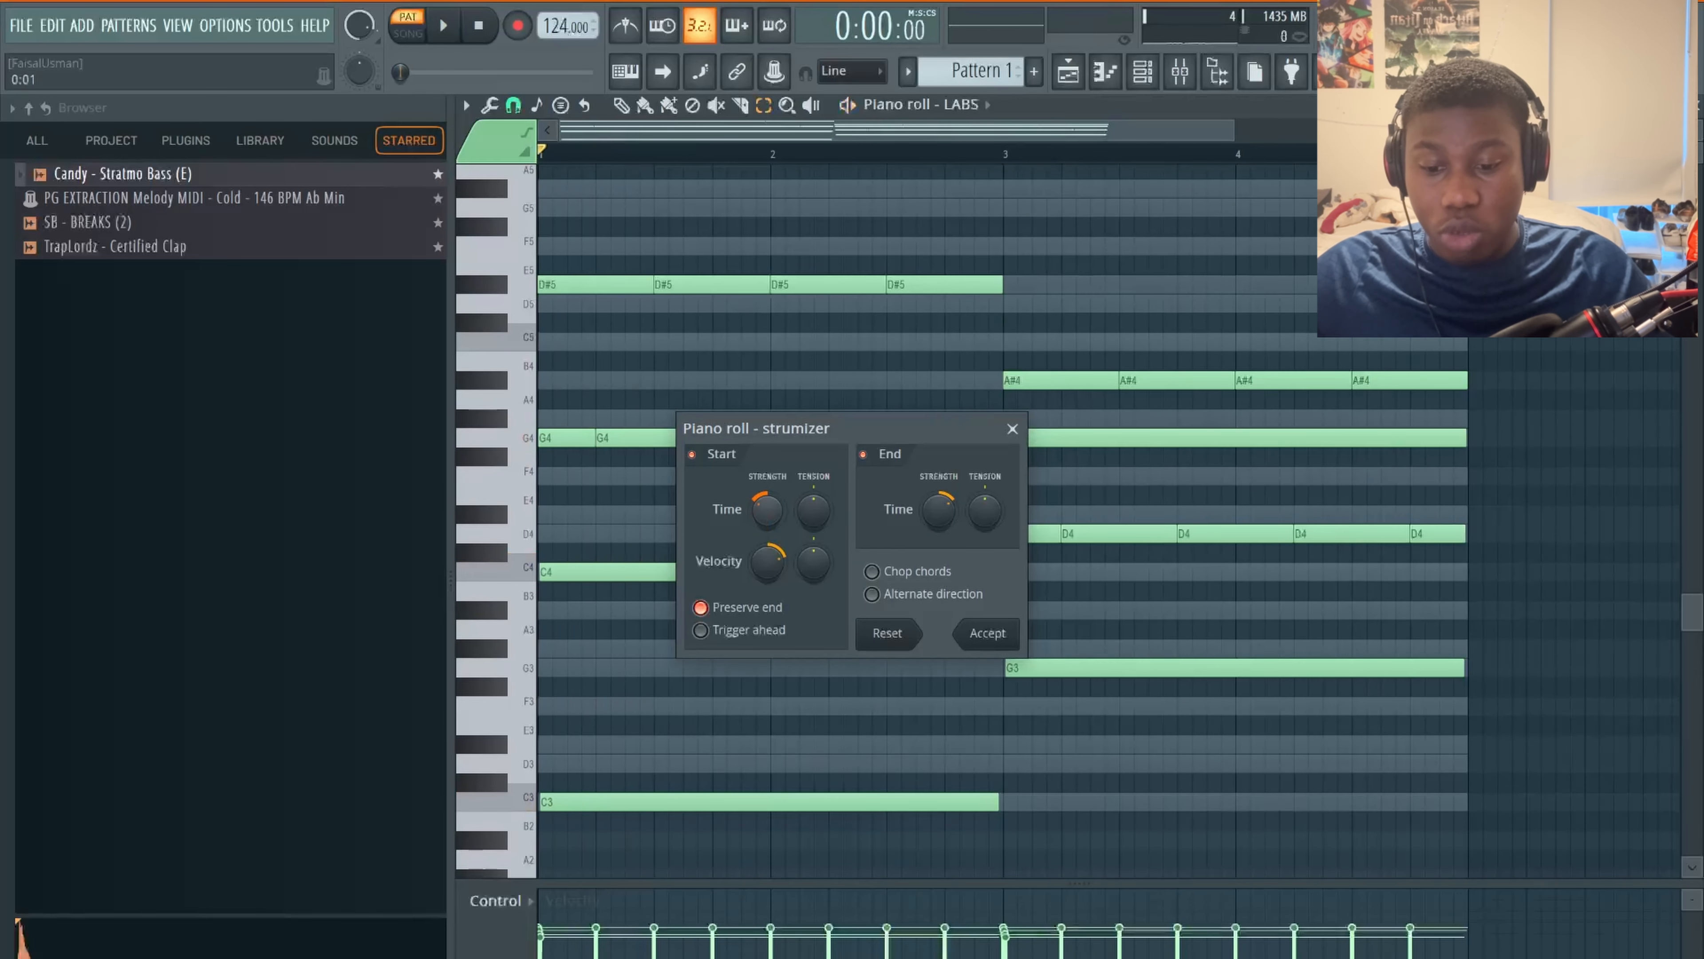
- Set a small positive start time strength so each chord strums subtly from its lowest note, and audition the pattern
{"action": "mouse_move", "coordinate": [762, 504]}
{"action": "left_mouse_down"}
{"action": "mouse_move", "coordinate": [763, 520]}
{"action": "mouse_move", "coordinate": [766, 470]}
{"action": "mouse_move", "coordinate": [767, 507]}
{"action": "left_mouse_up"}
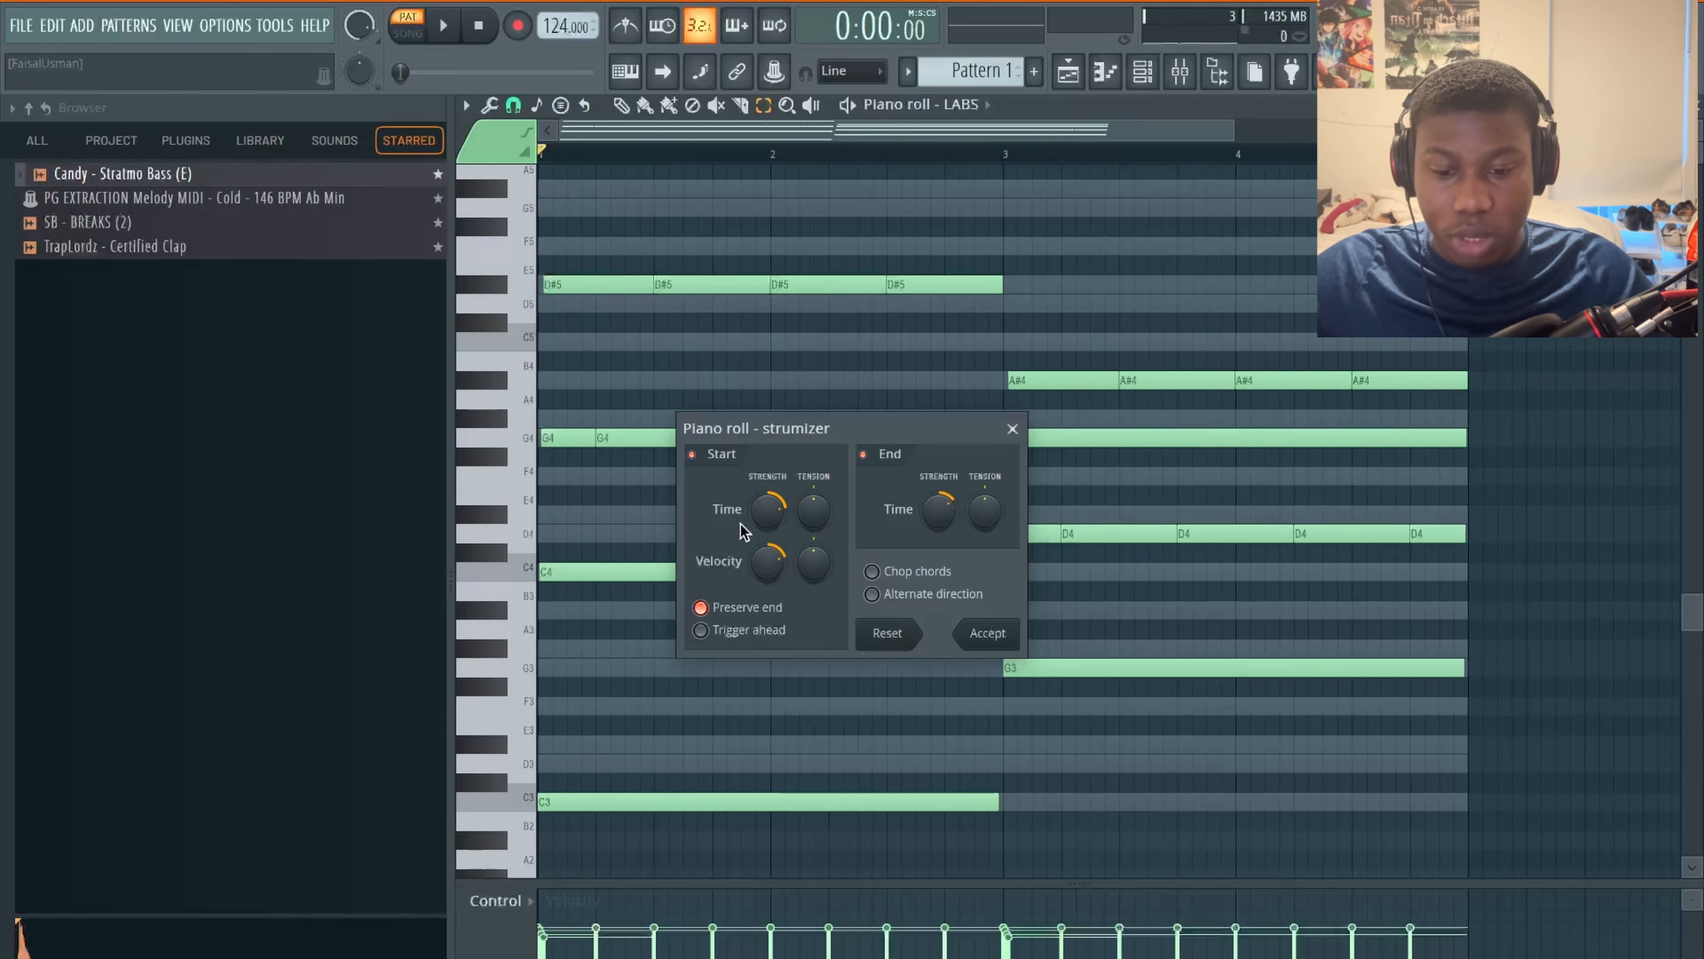
{"action": "key", "text": "space"}
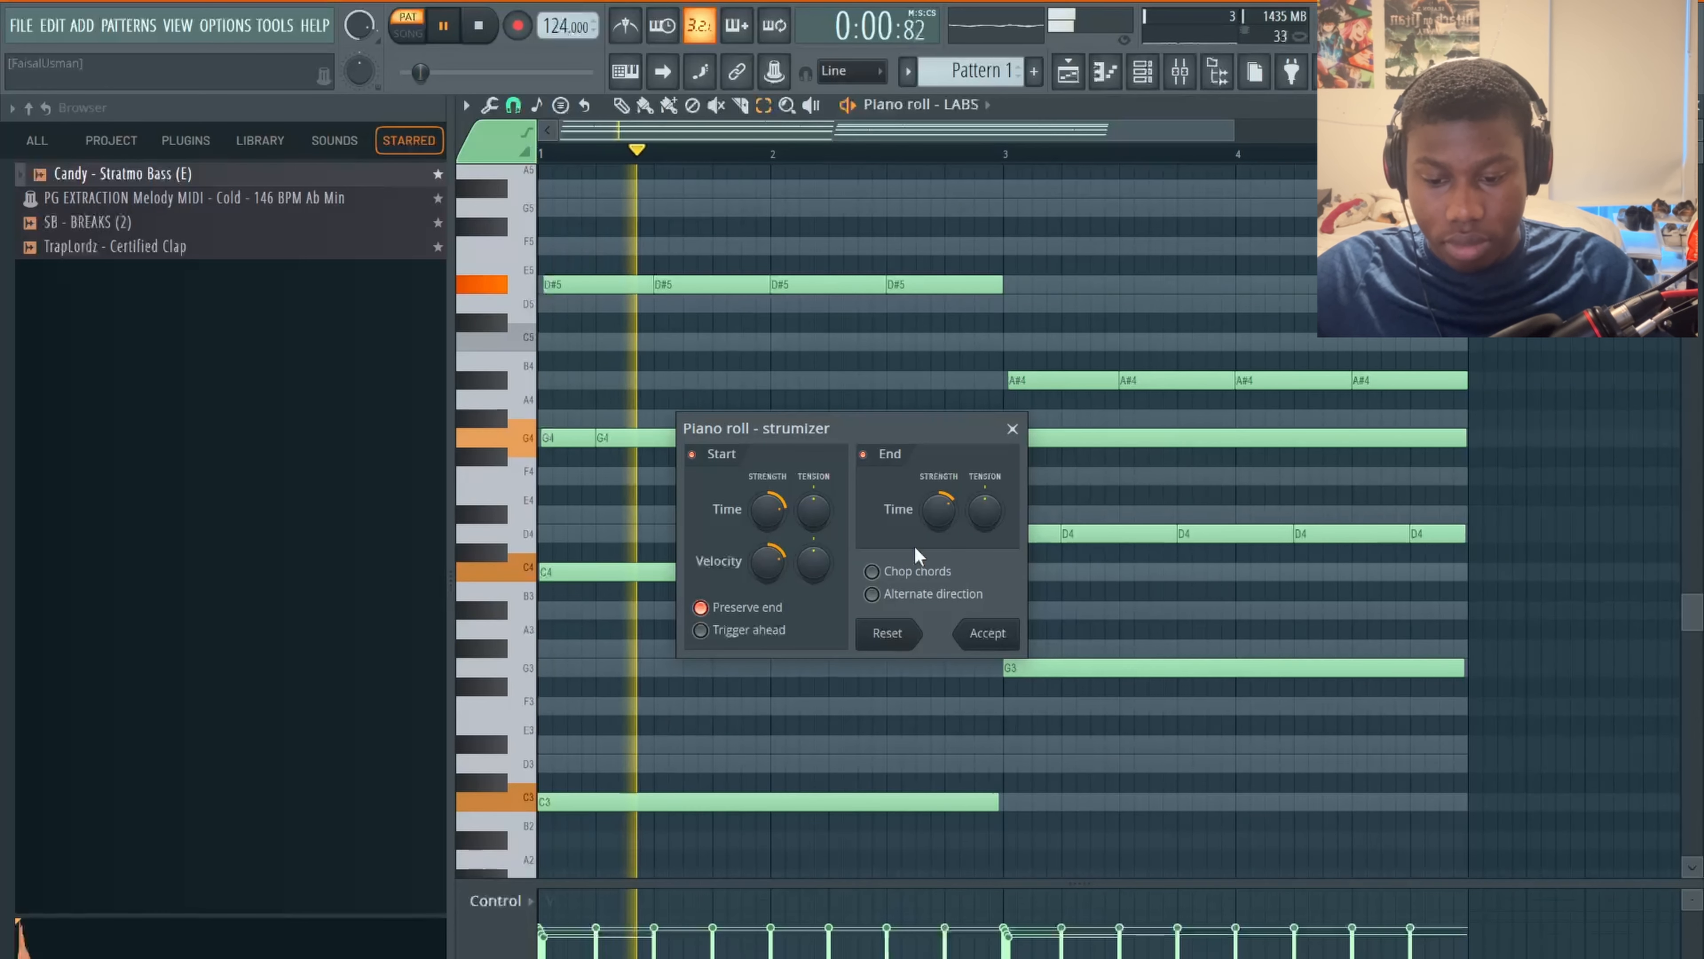
{"action": "key", "text": "space"}
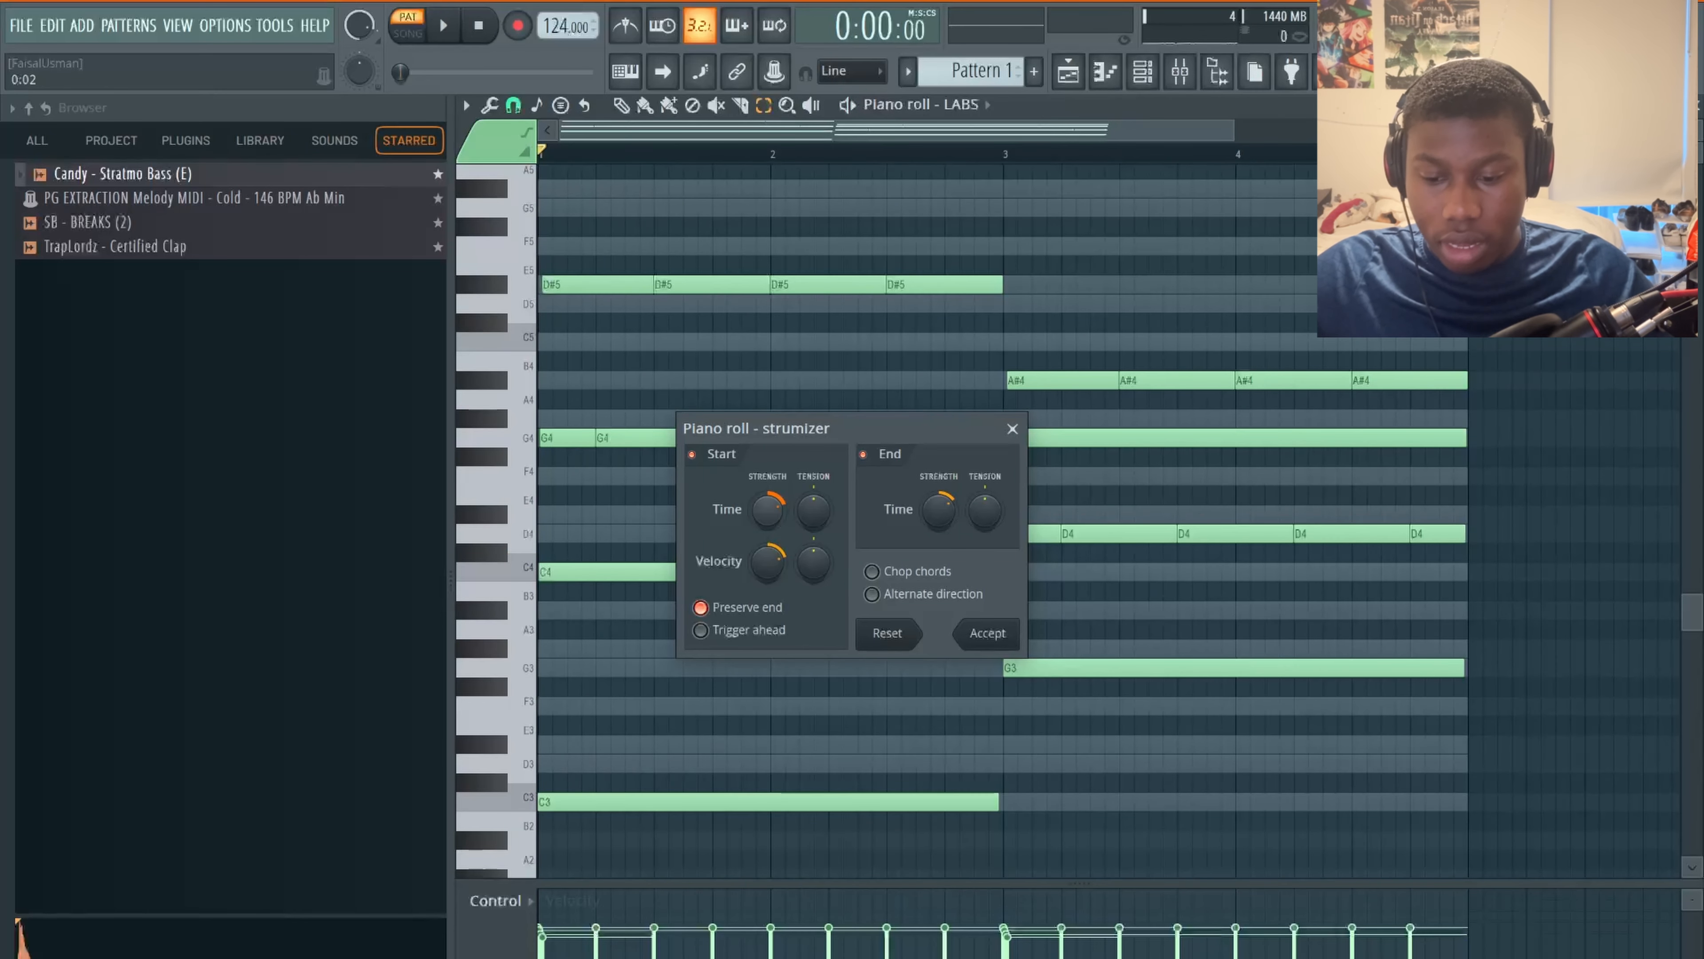
{"action": "key", "text": "space"}
{"action": "key", "text": "space"}
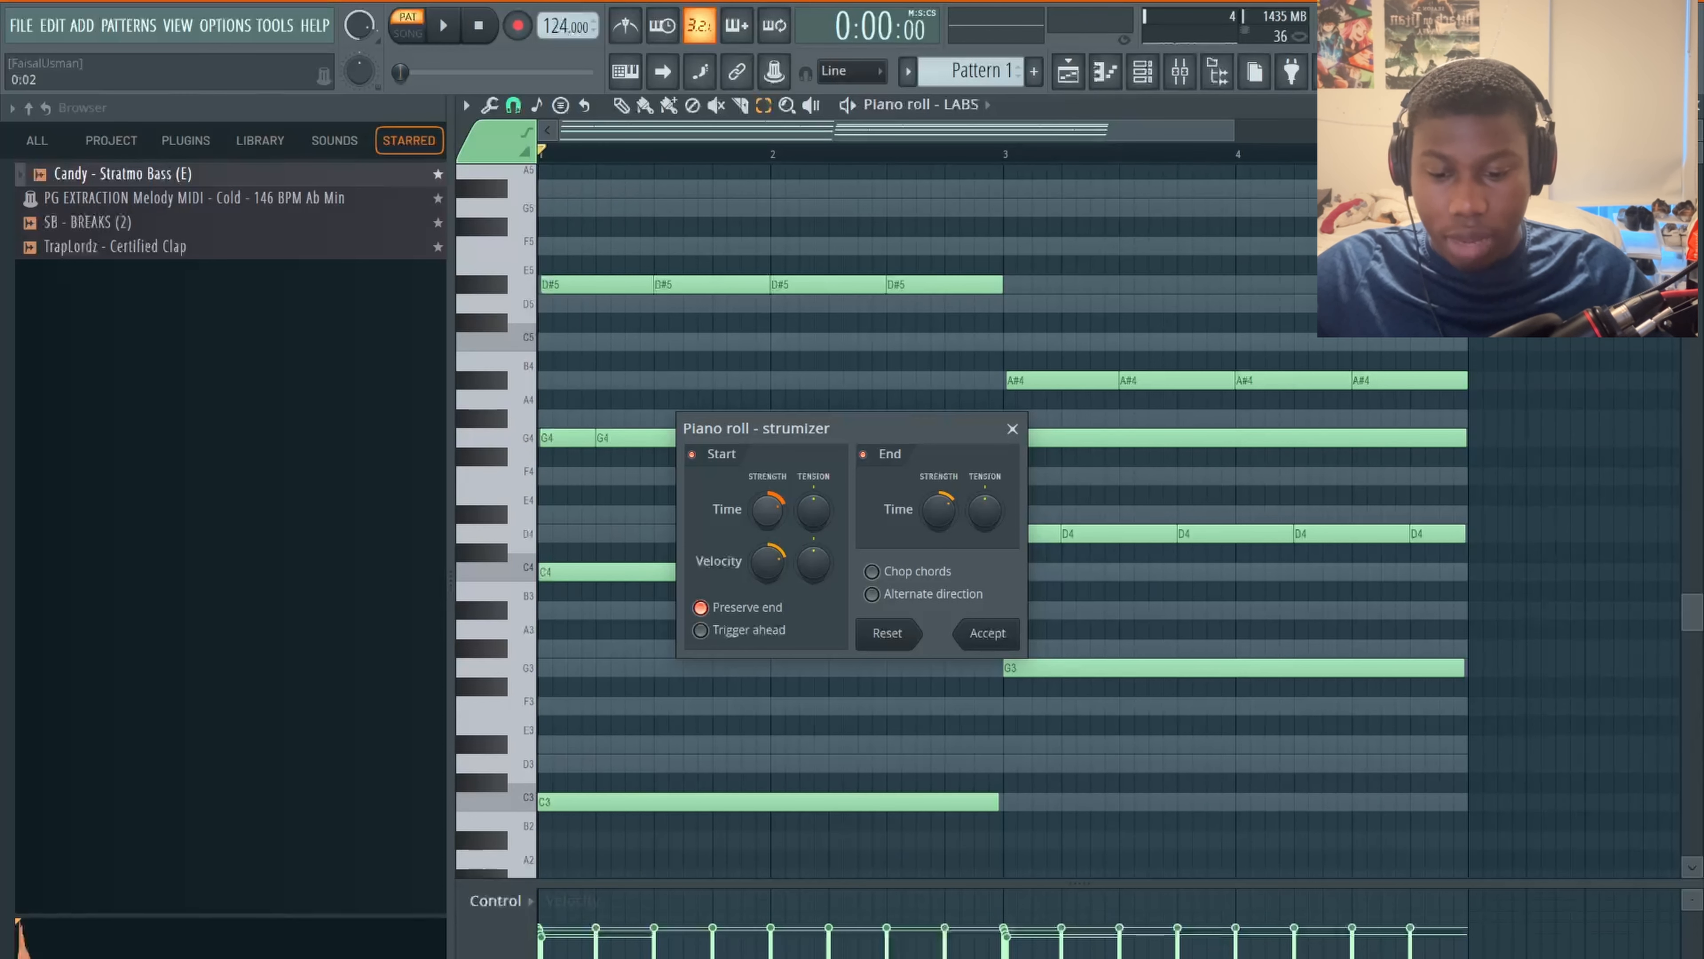
{"action": "key", "text": "space"}
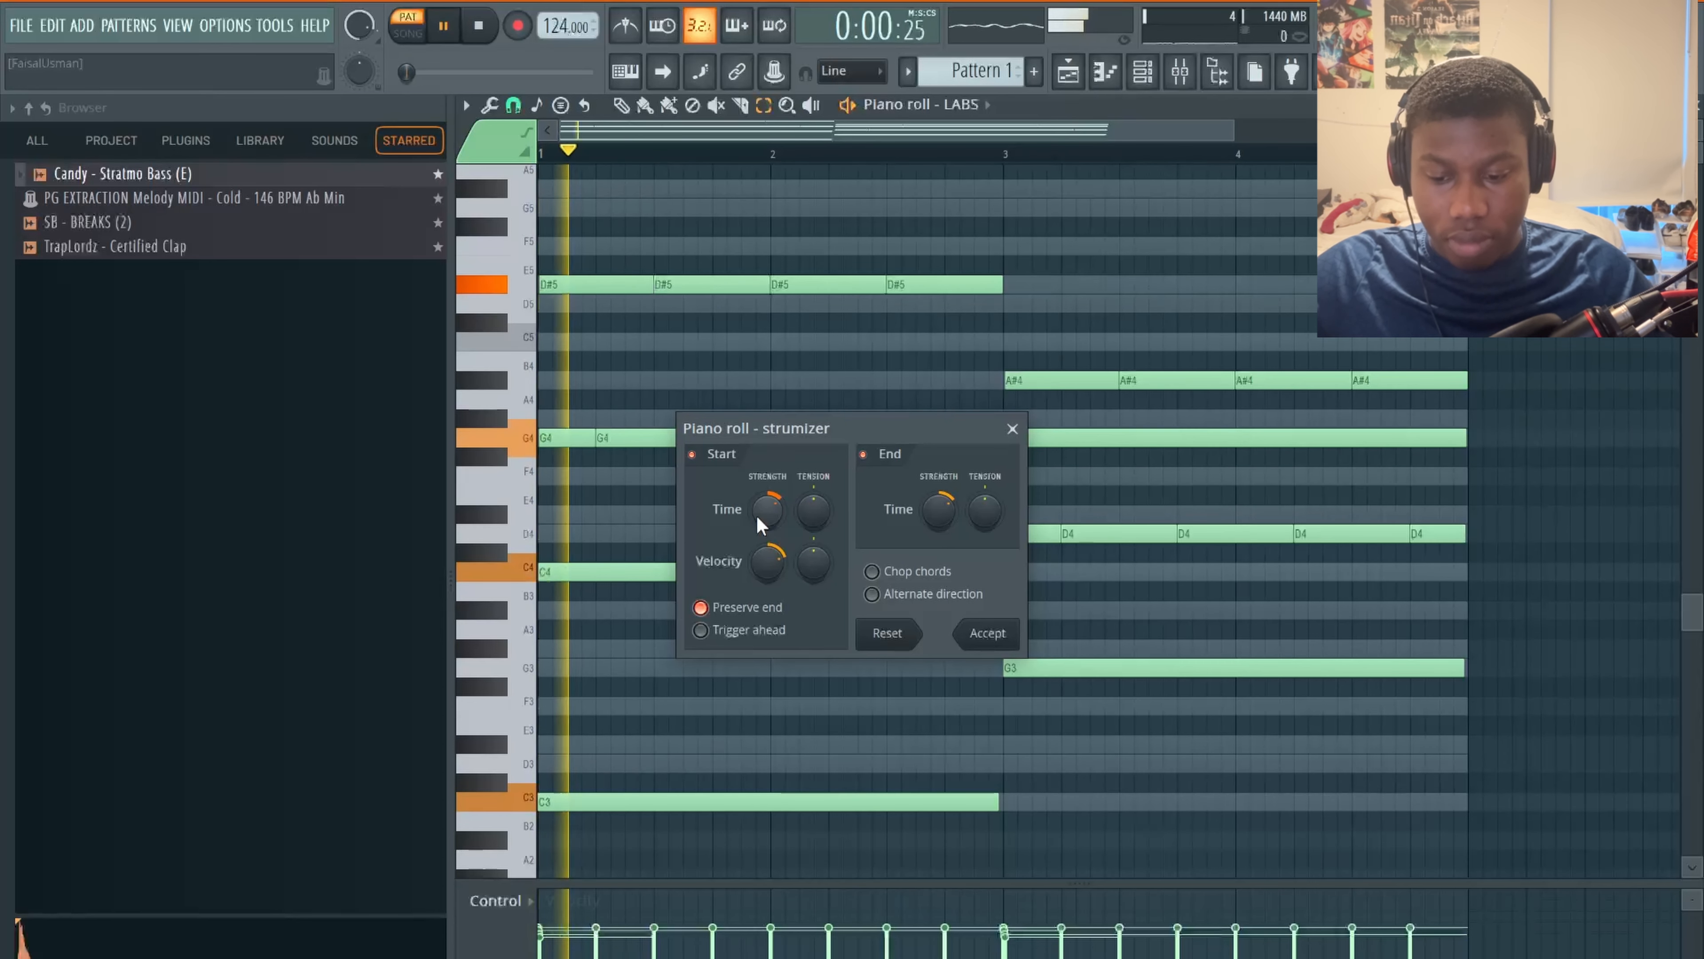
{"action": "key", "text": "space"}
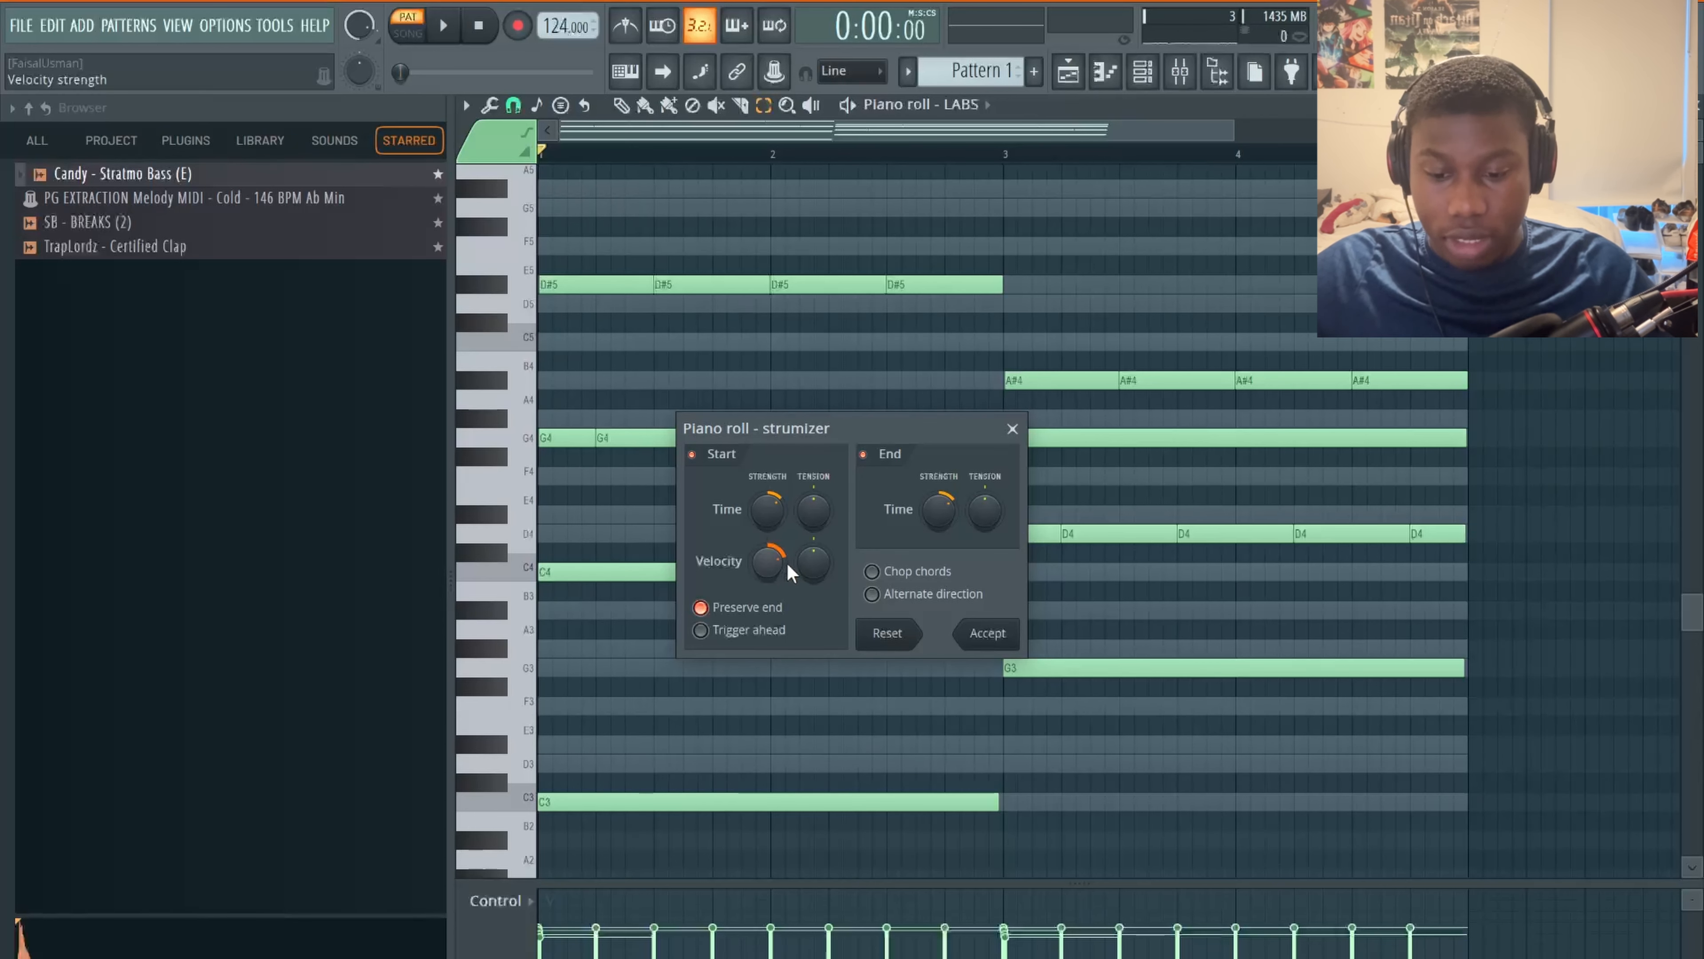
- Compare the pattern with the start strum disabled and enabled, keep it enabled and accept the strumizer settings
{"action": "left_click", "coordinate": [692, 454]}
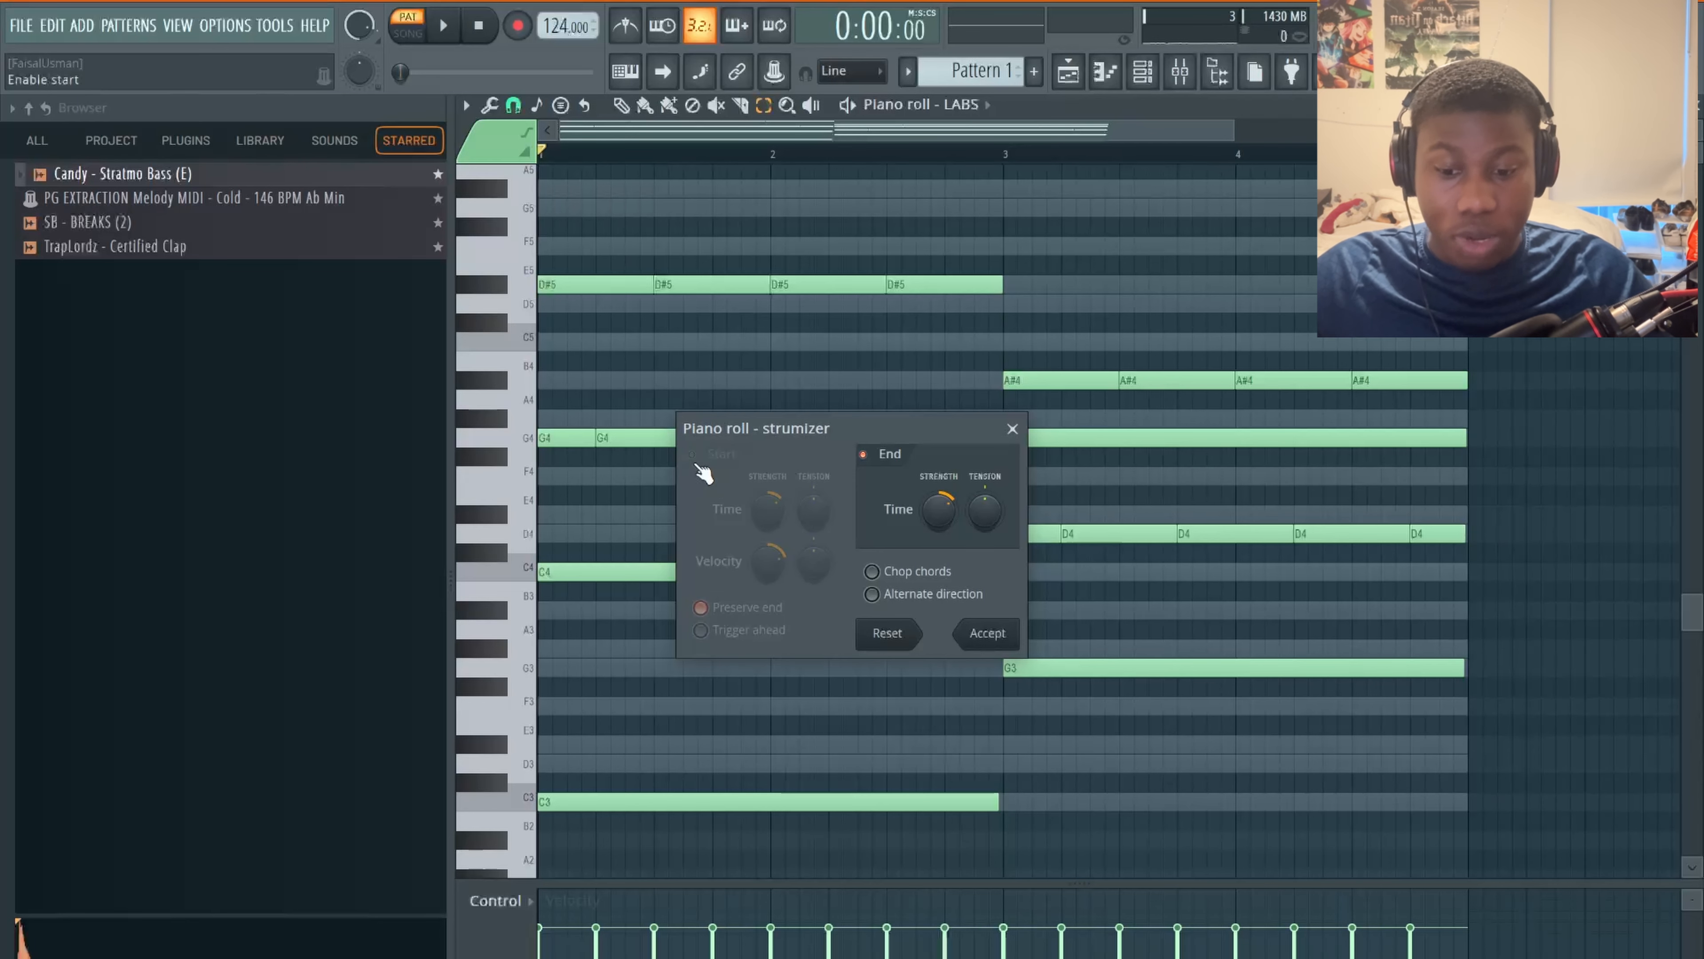
{"action": "key", "text": "space"}
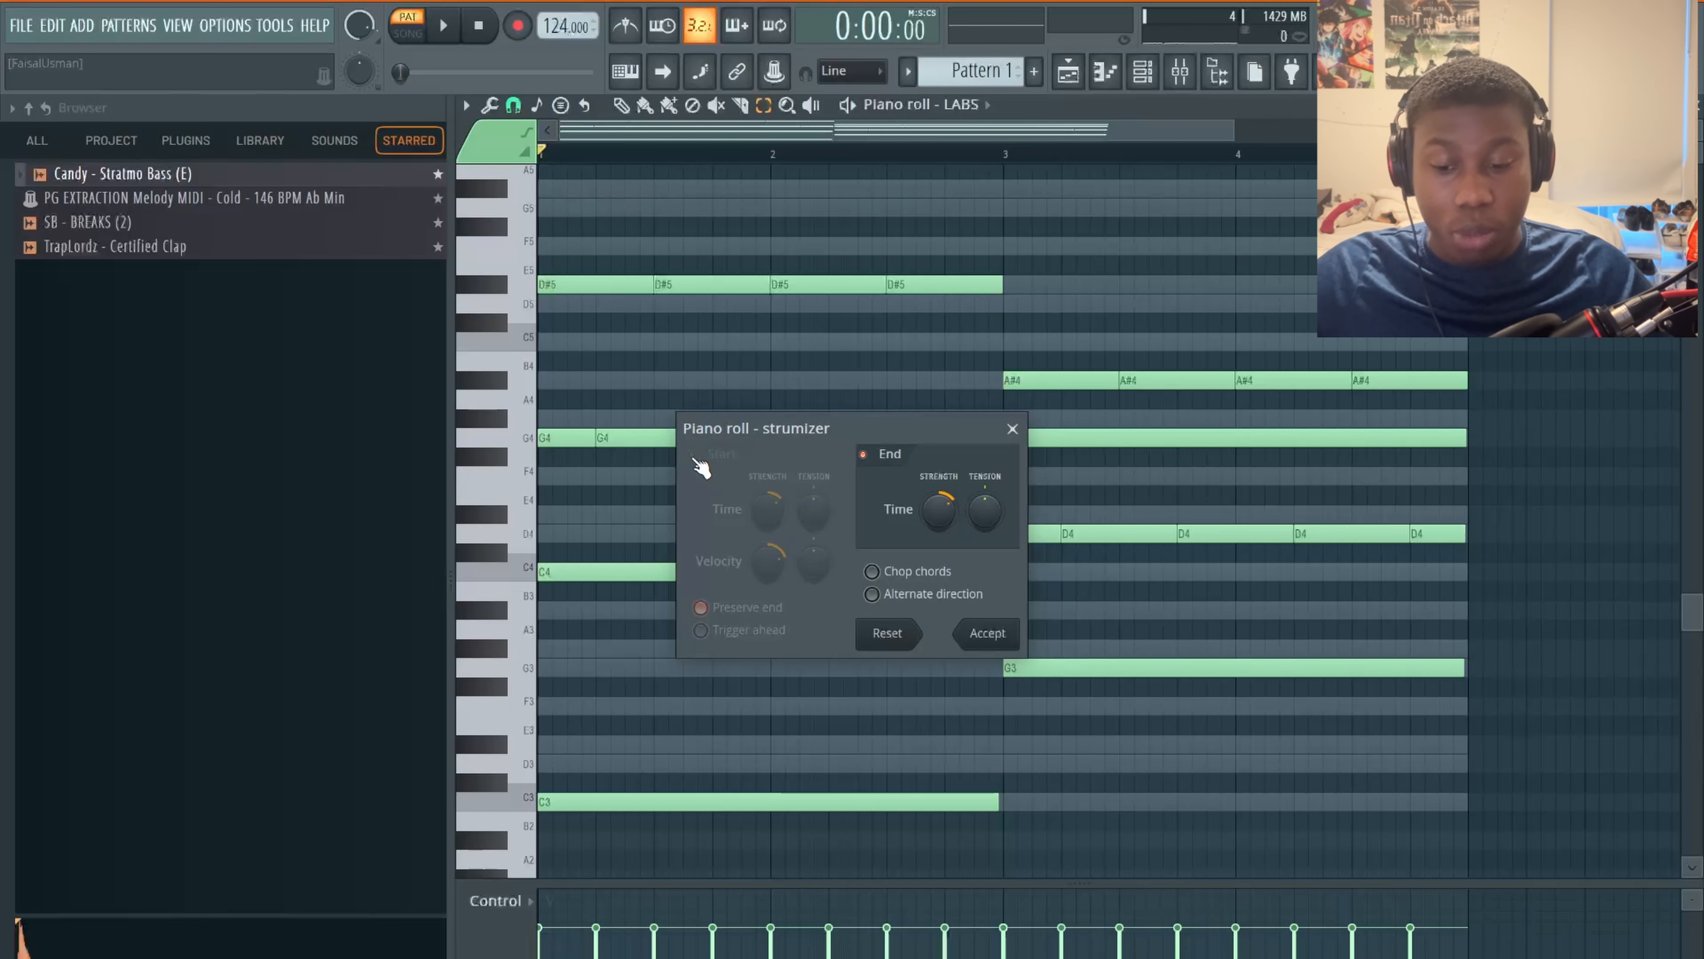
{"action": "left_click", "coordinate": [692, 455]}
{"action": "key", "text": "space"}
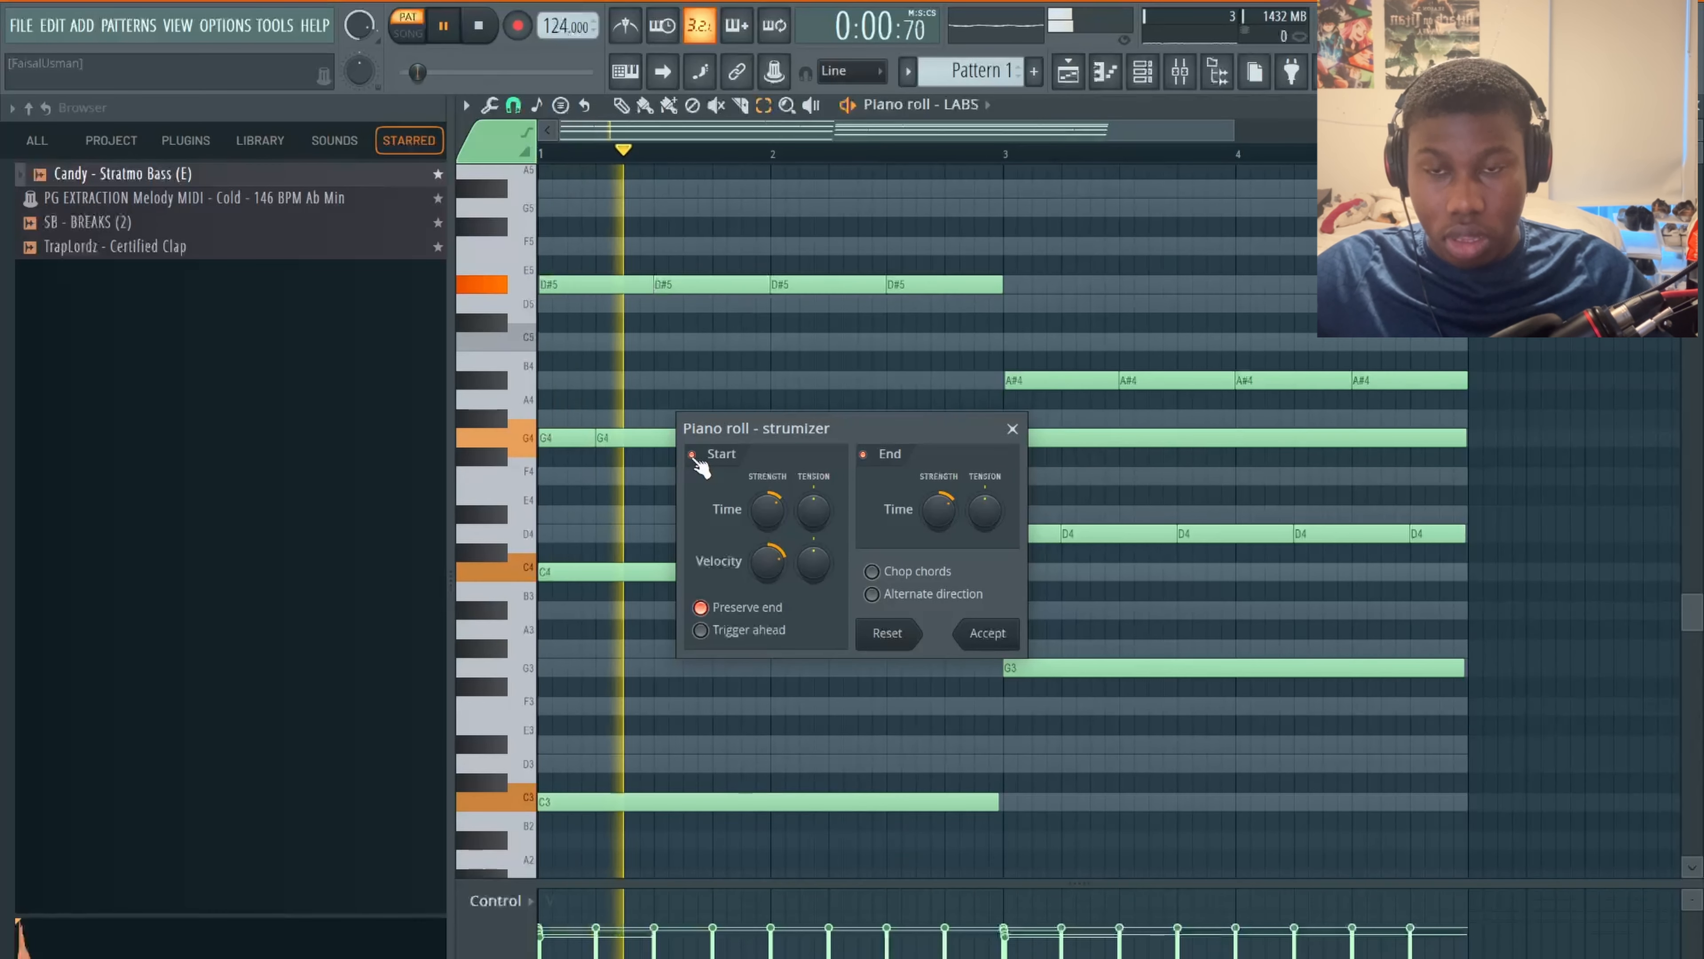
{"action": "key", "text": "space"}
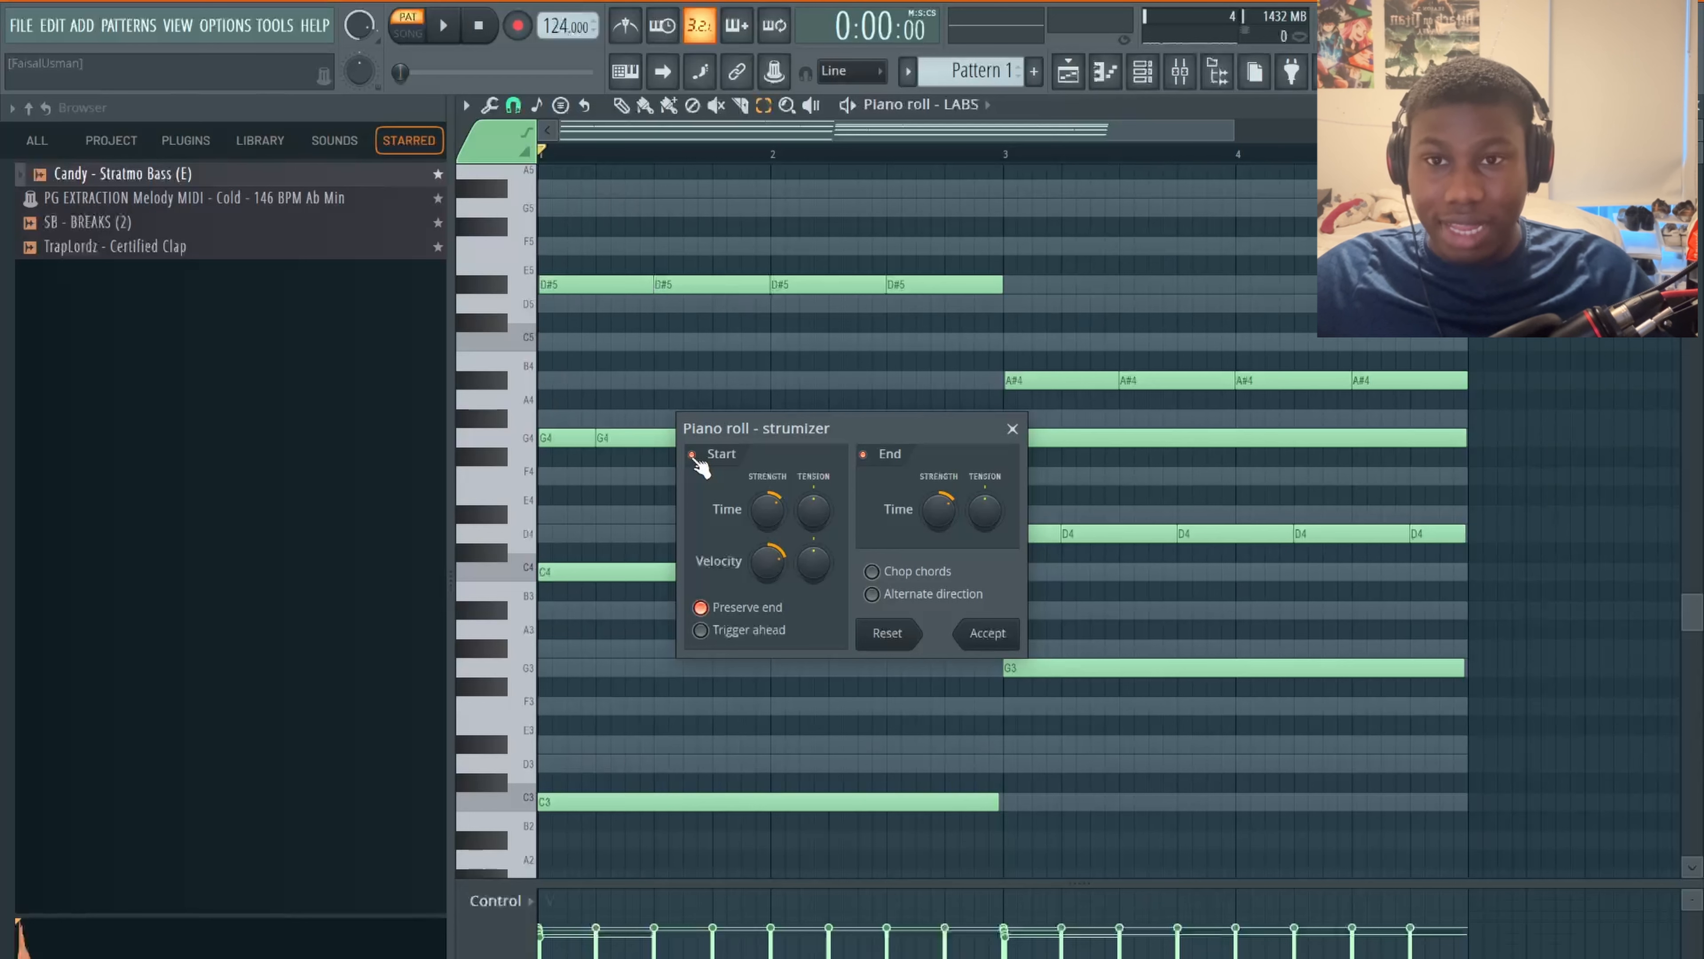
{"action": "left_click", "coordinate": [991, 633]}
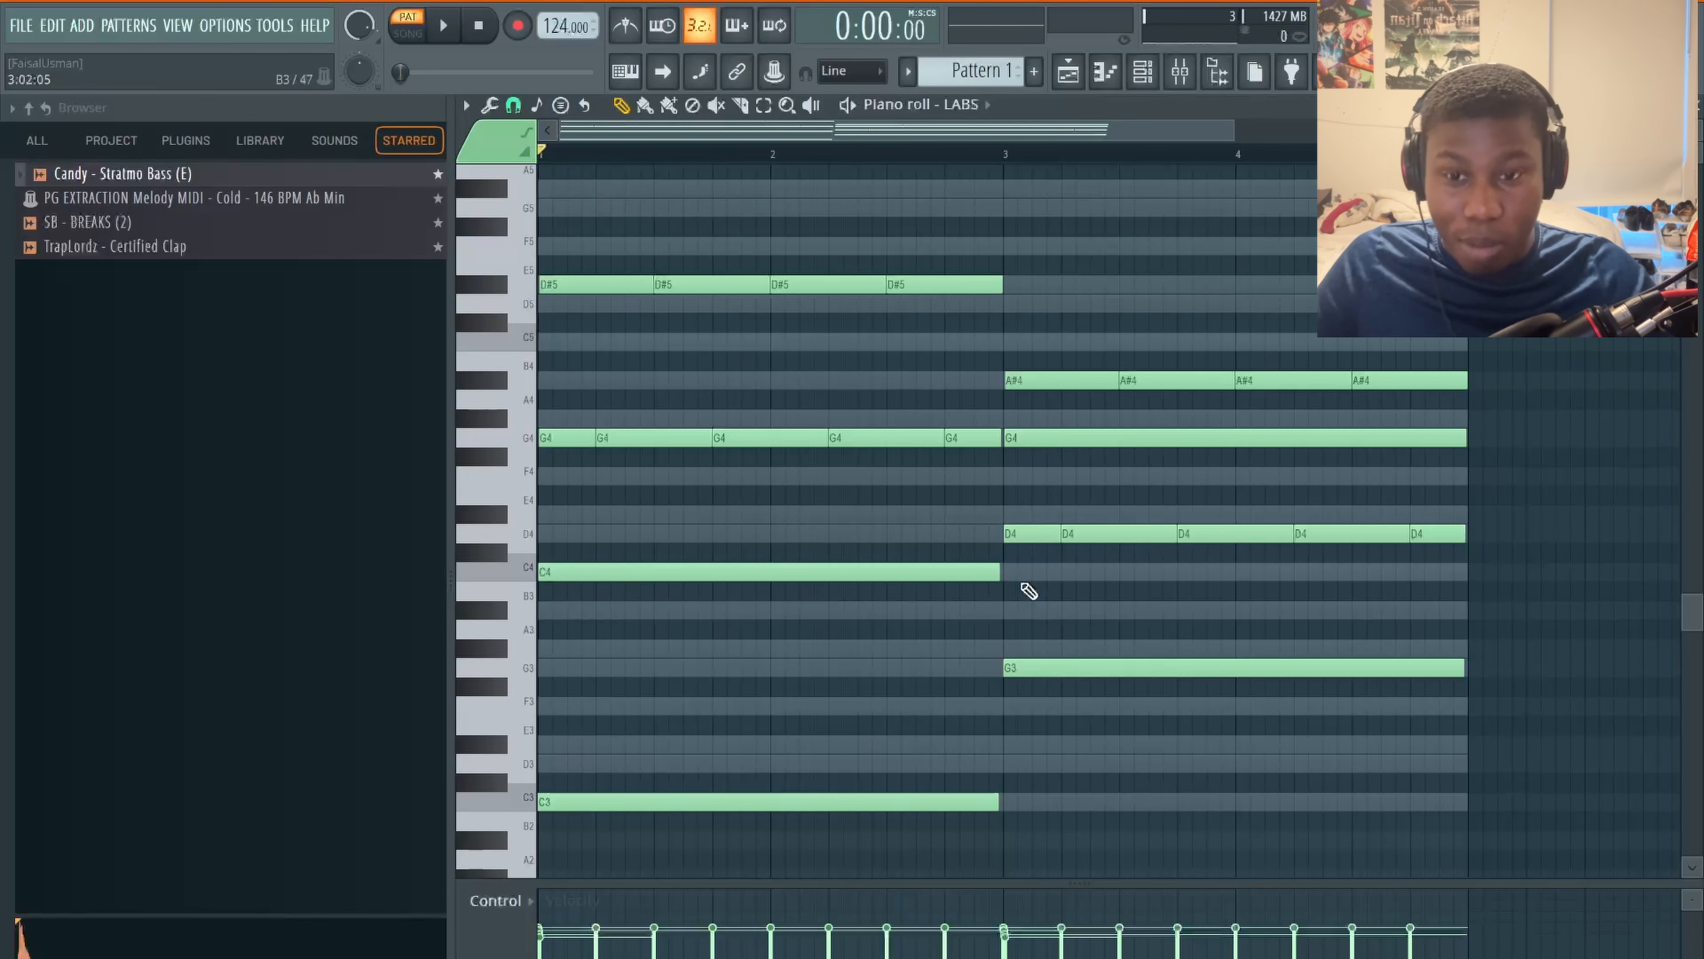
- Draw a G5 melody note above the first chord just after the downbeat, shorten it and play the pattern
{"action": "scroll", "coordinate": [1029, 590], "scroll_direction": "up", "scroll_amount": 5}
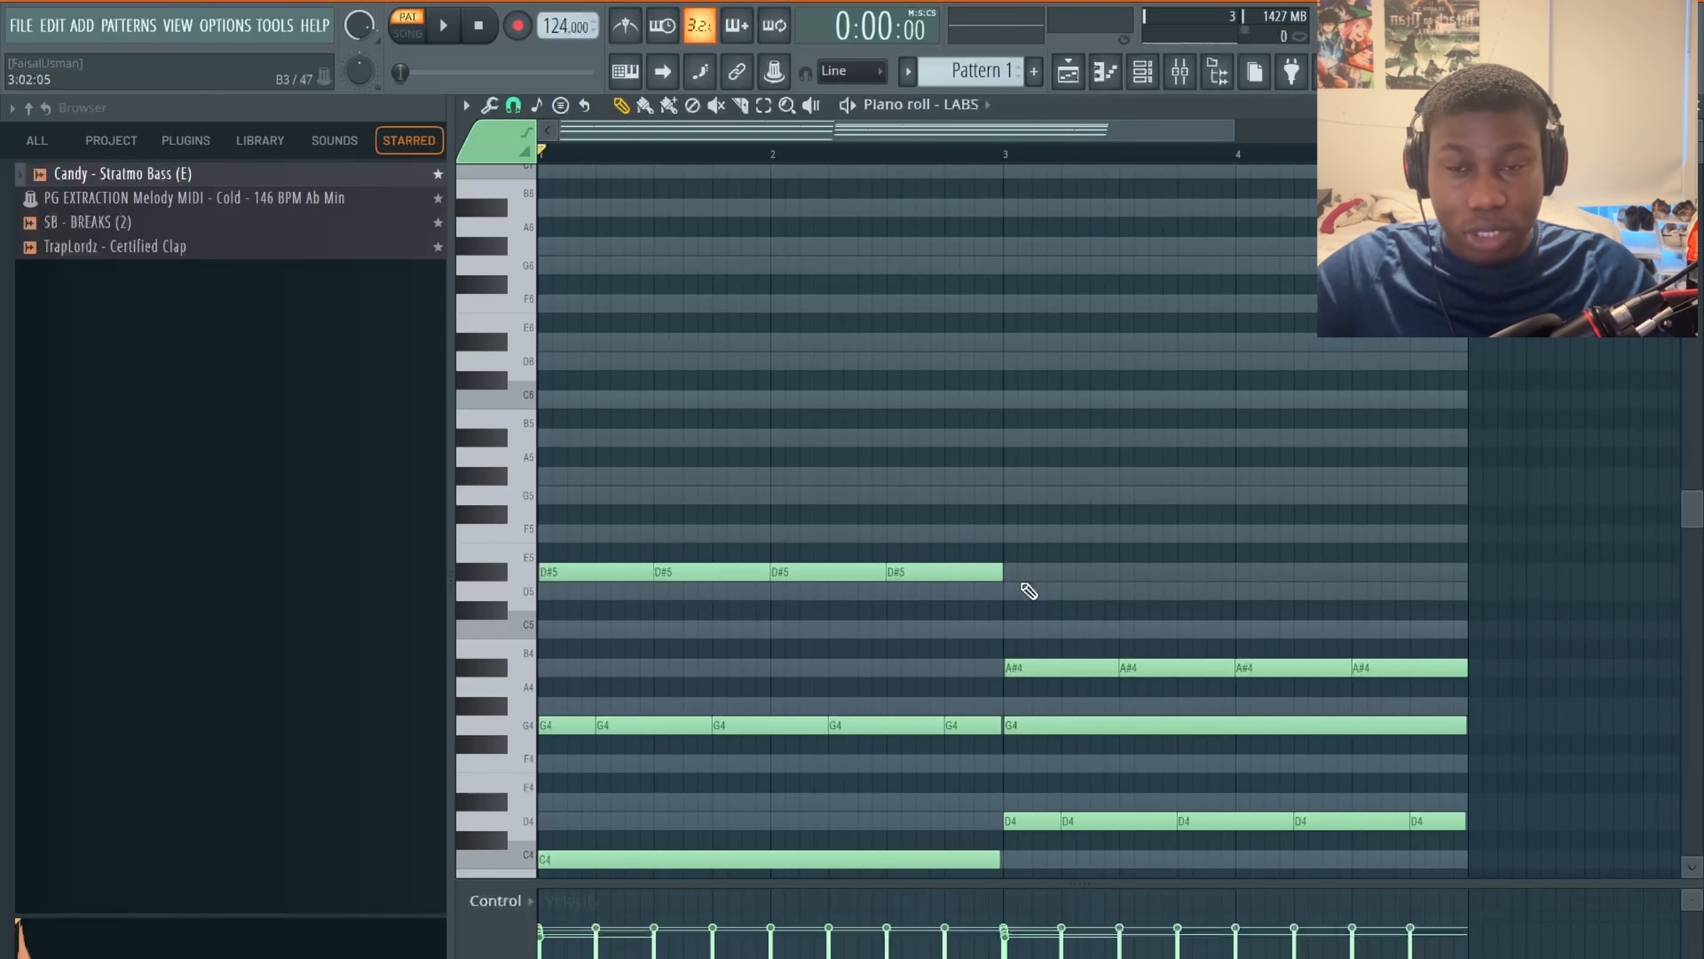
{"action": "key", "text": "space"}
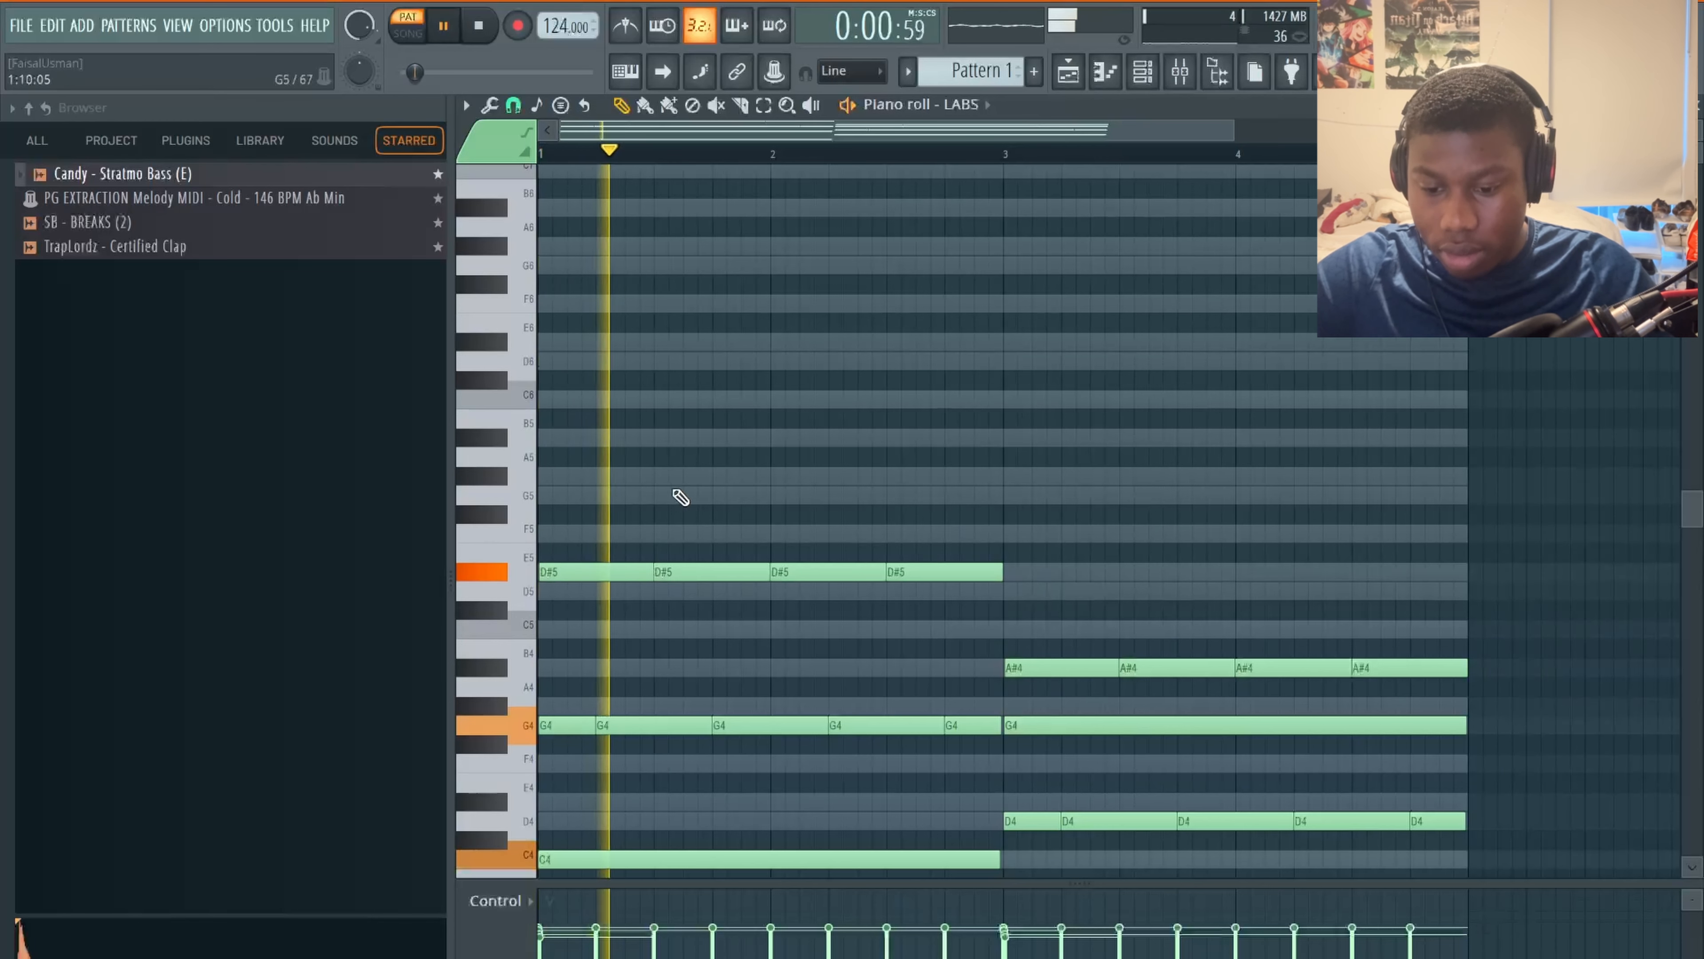
{"action": "key", "text": "space"}
{"action": "left_click", "coordinate": [571, 495]}
{"action": "key", "text": "space"}
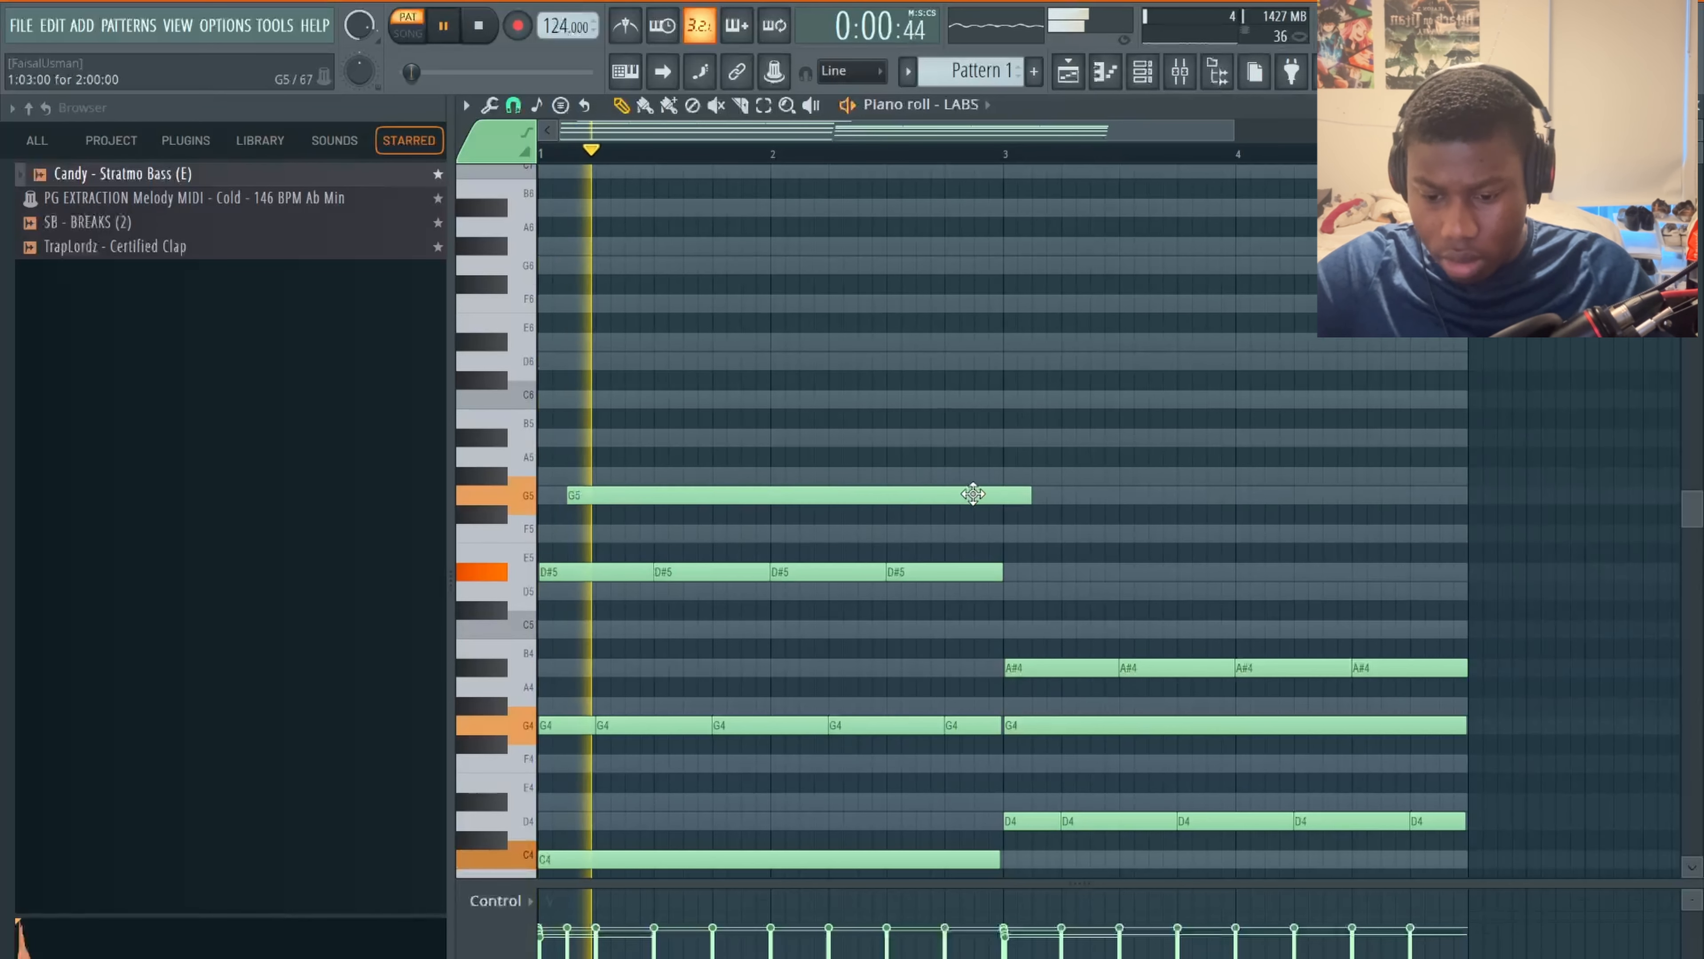
{"action": "key", "text": "space"}
{"action": "left_click_drag", "start_coordinate": [1030, 499], "coordinate": [811, 497]}
{"action": "key", "text": "space"}
- Continue the melody across both chords with short notes on G5, A#5, G#5, F5, D#5 and D5, playing it back
{"action": "left_click", "coordinate": [628, 497]}
{"action": "key", "text": "space"}
{"action": "key", "text": "space"}
{"action": "key", "text": "space"}
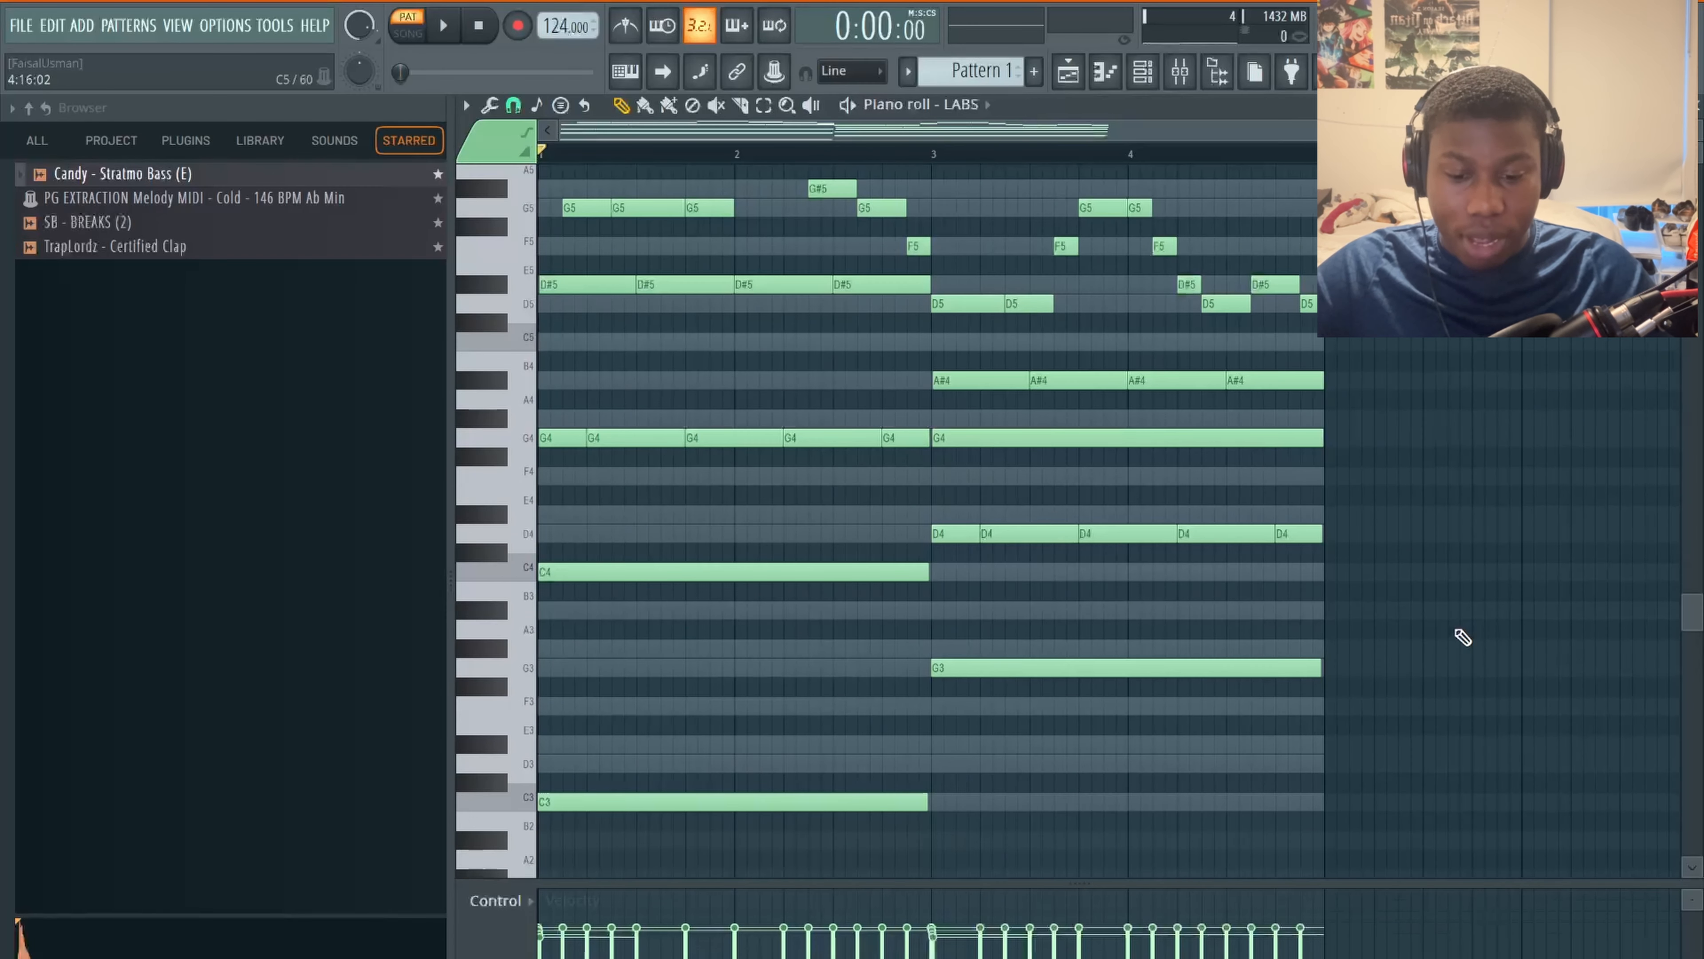
- Play the whole pattern to hear the melody over the strummed chords
{"action": "scroll", "coordinate": [1463, 637], "scroll_direction": "up", "scroll_amount": 3}
{"action": "scroll", "coordinate": [1462, 637], "scroll_direction": "up", "scroll_amount": 2}
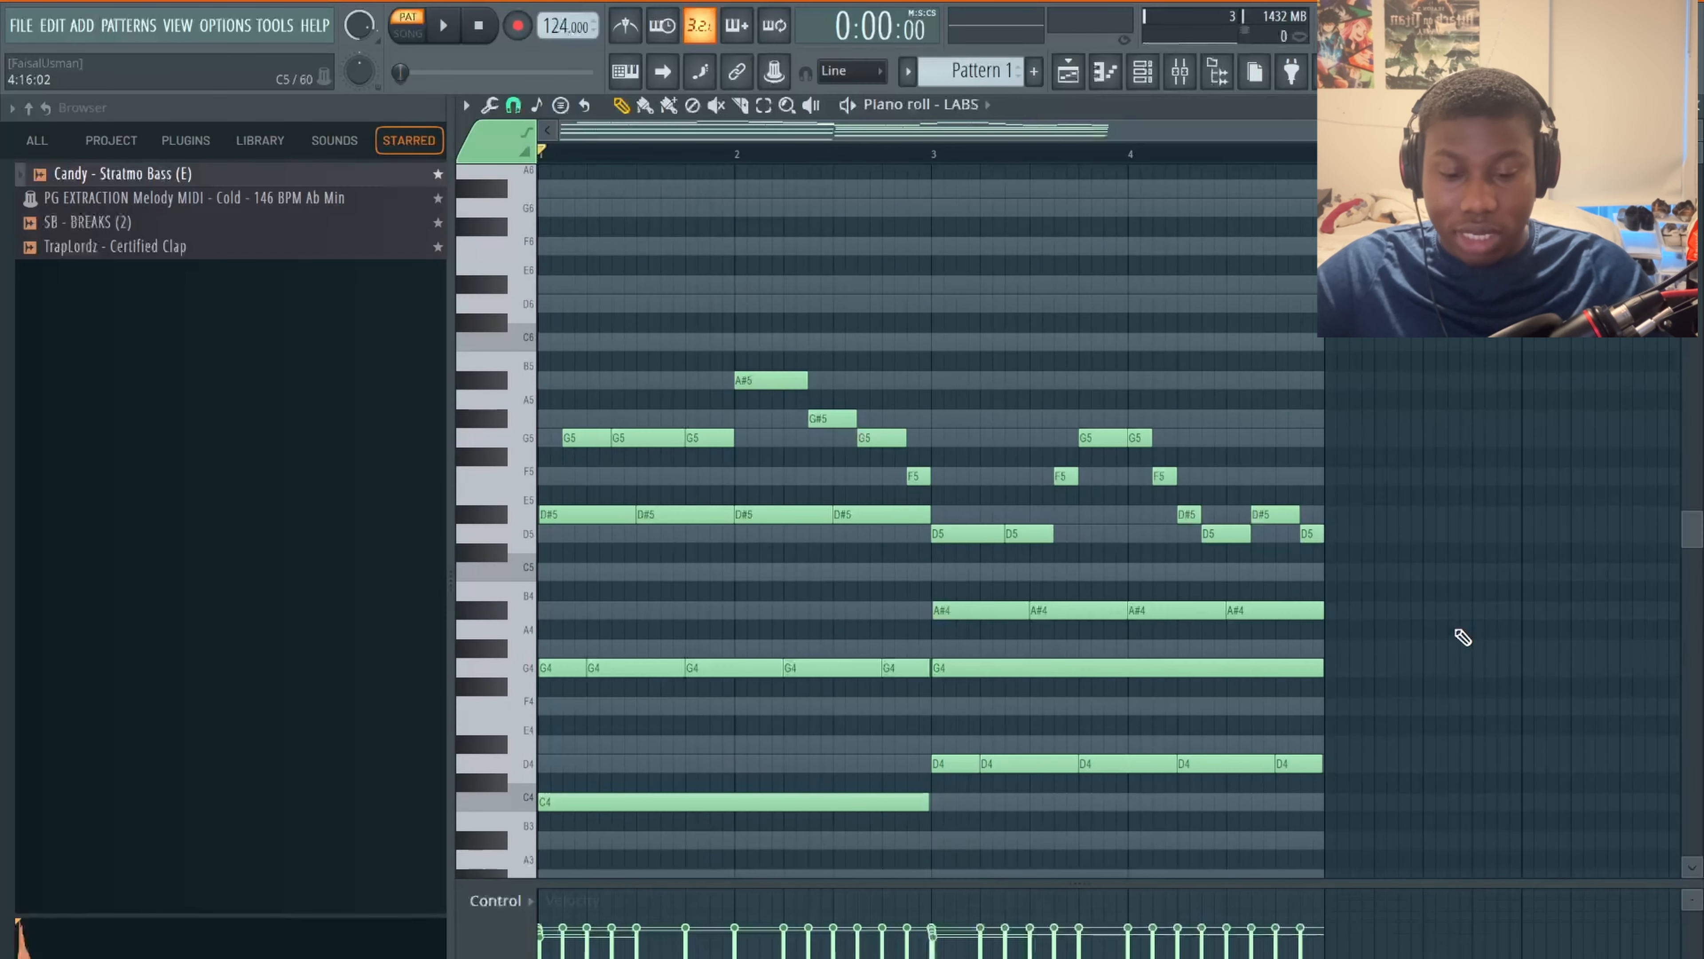
{"action": "scroll", "coordinate": [1463, 637], "scroll_direction": "down", "scroll_amount": 4}
{"action": "key", "text": "space"}
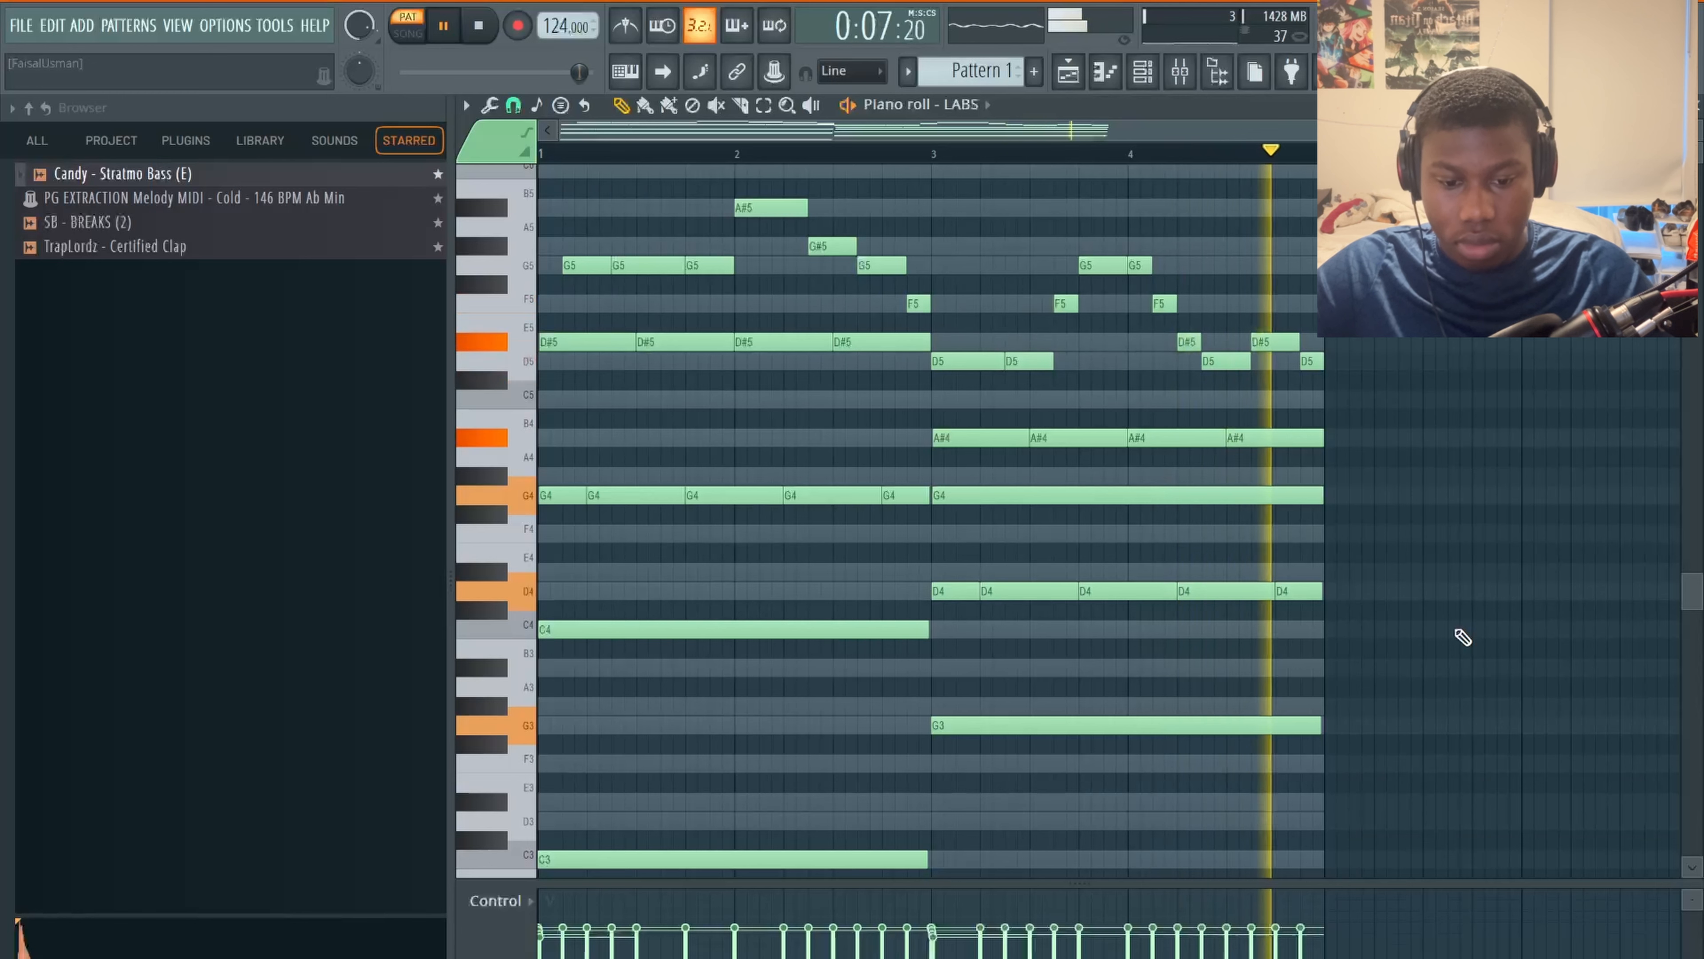
{"action": "key", "text": "space"}
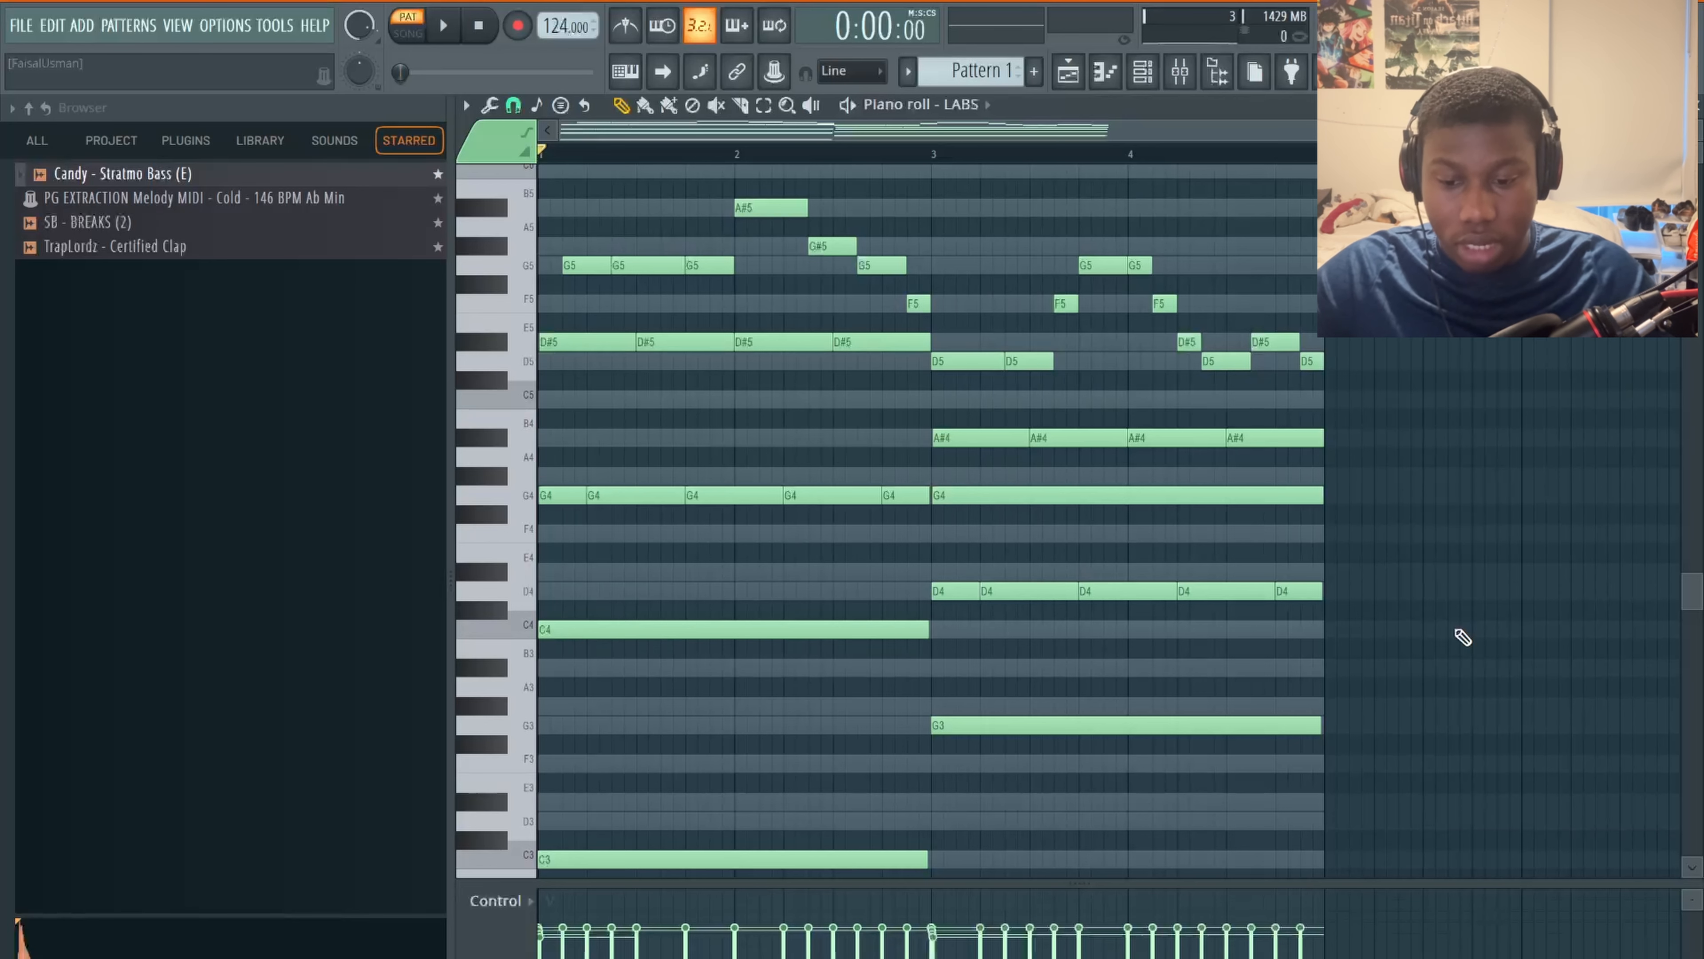
- Add a high counter-melody of four one-bar notes above the melody: C6, D#6, G6 and D6
{"action": "scroll", "coordinate": [1210, 766], "scroll_direction": "down", "scroll_amount": 1}
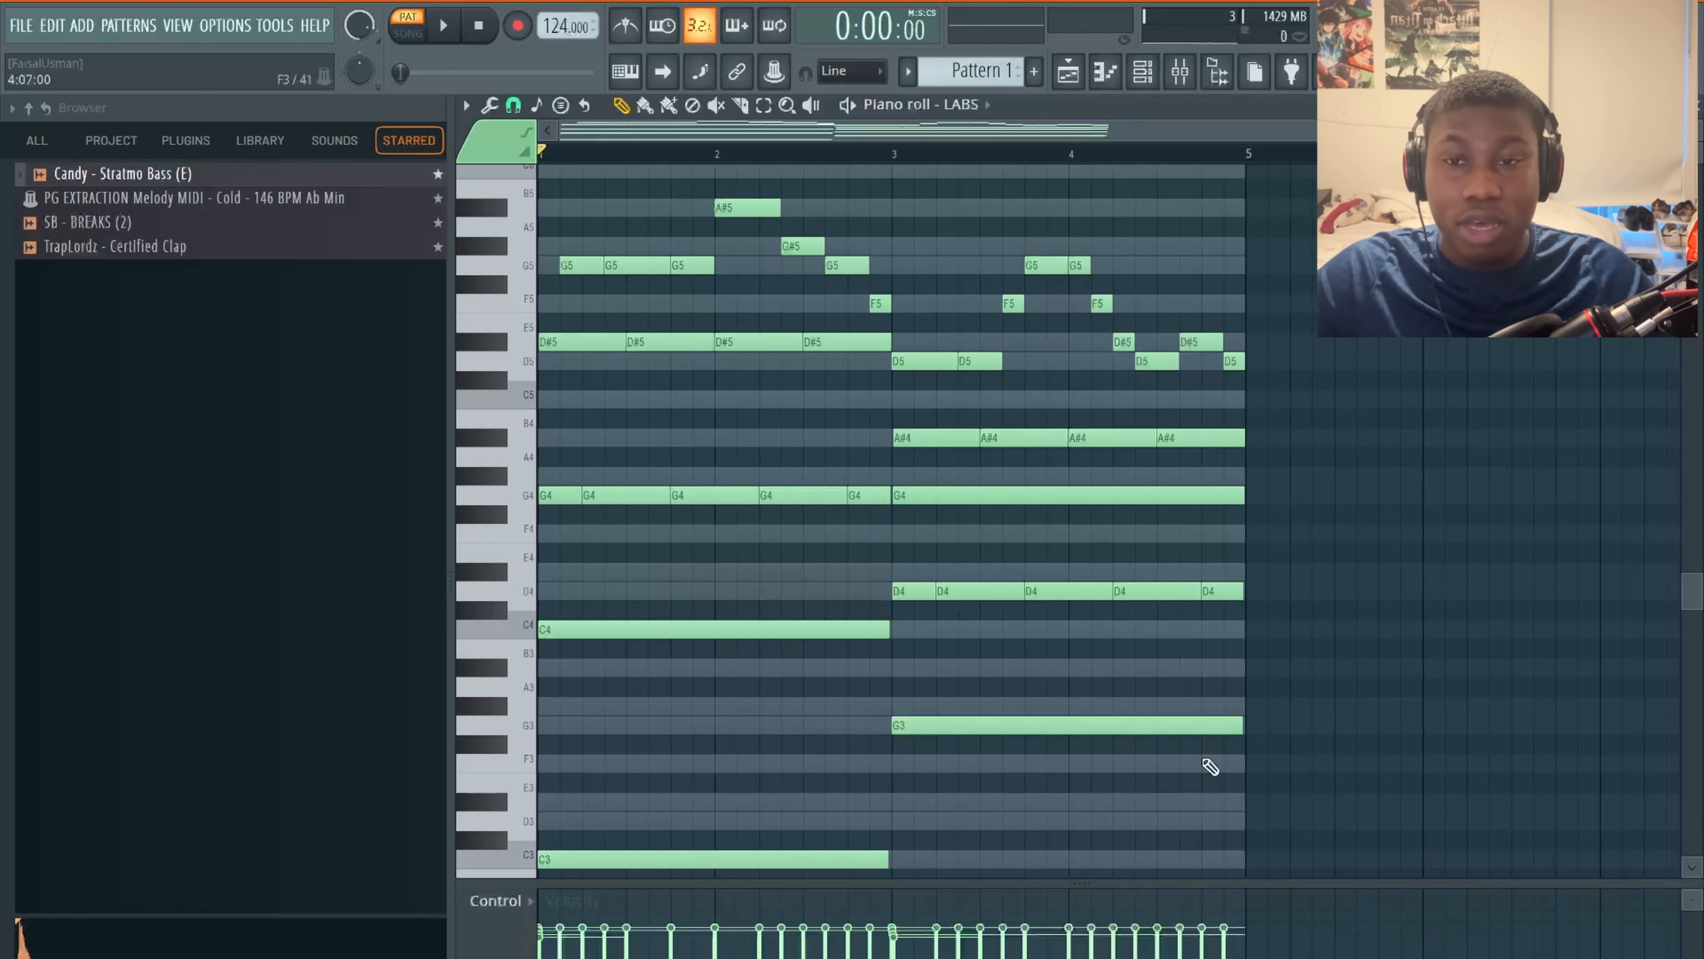
{"action": "scroll", "coordinate": [1210, 767], "scroll_direction": "up", "scroll_amount": 5}
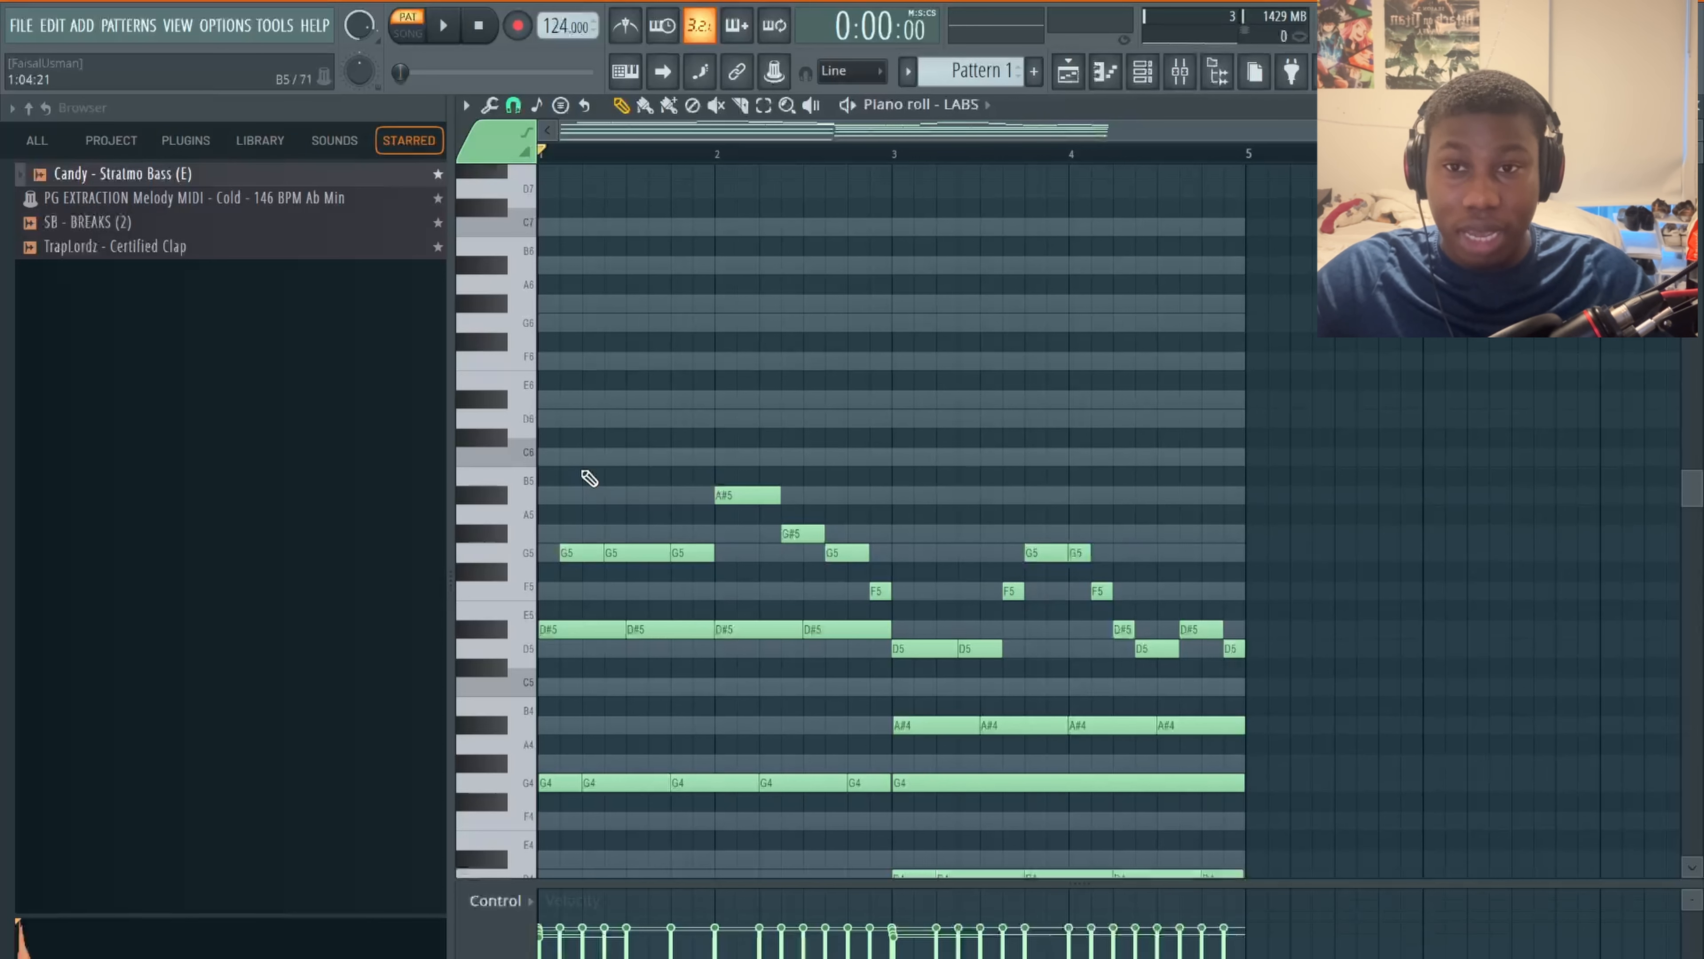
{"action": "left_click", "coordinate": [554, 450]}
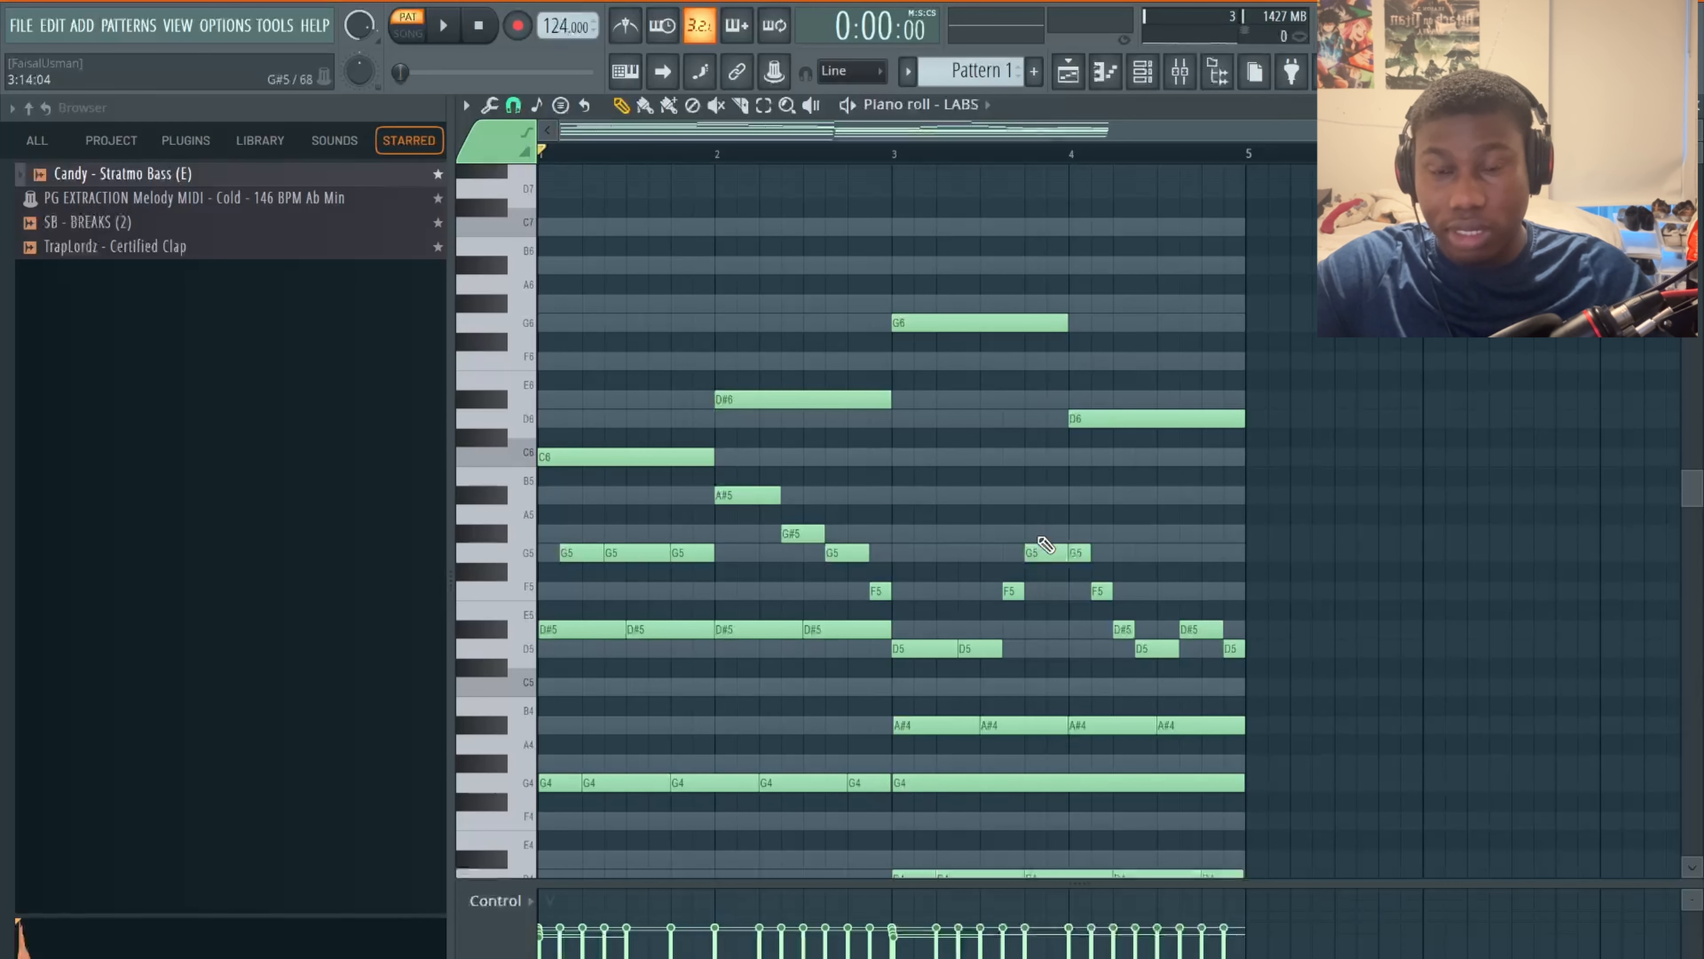
{"action": "scroll", "coordinate": [897, 549], "scroll_direction": "down", "scroll_amount": 5}
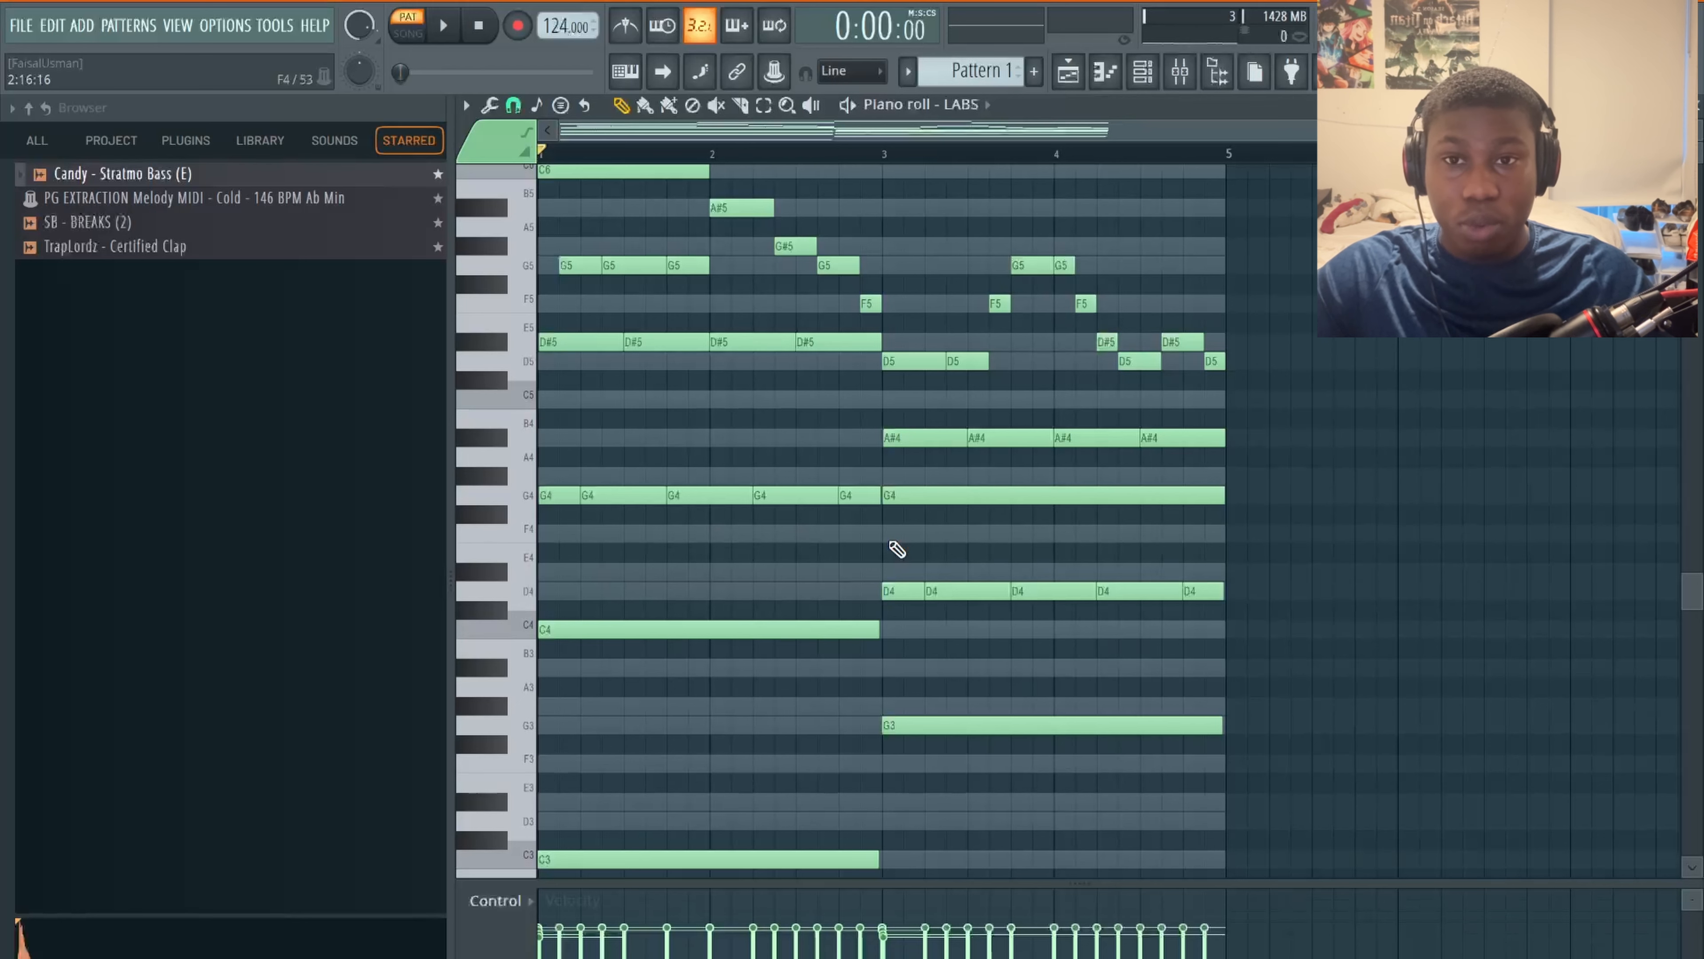